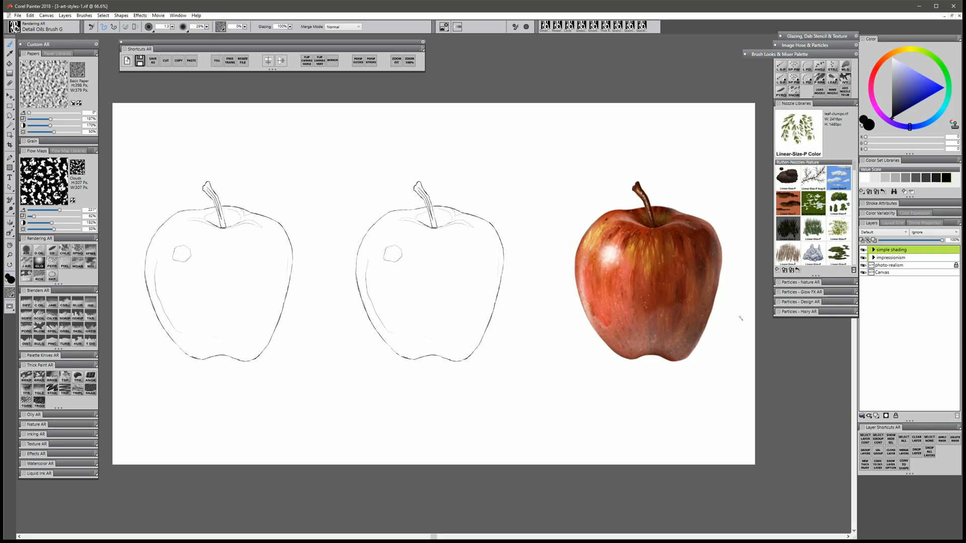
- Expand the simple shading layer group and lower the sketch1 layer's opacity to about 27%
{"action": "left_click", "coordinate": [873, 250]}
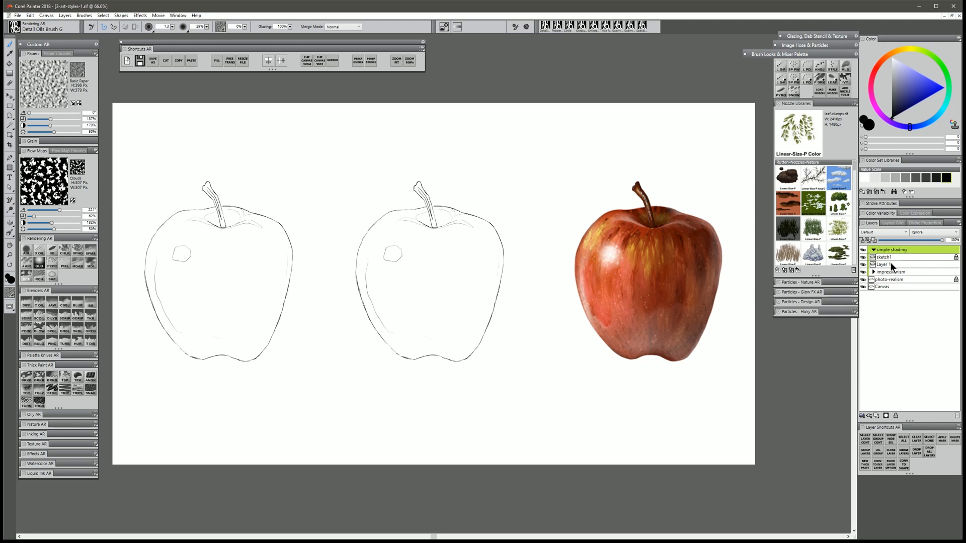
{"action": "left_click", "coordinate": [863, 257]}
{"action": "left_click", "coordinate": [863, 257]}
{"action": "left_click", "coordinate": [883, 264]}
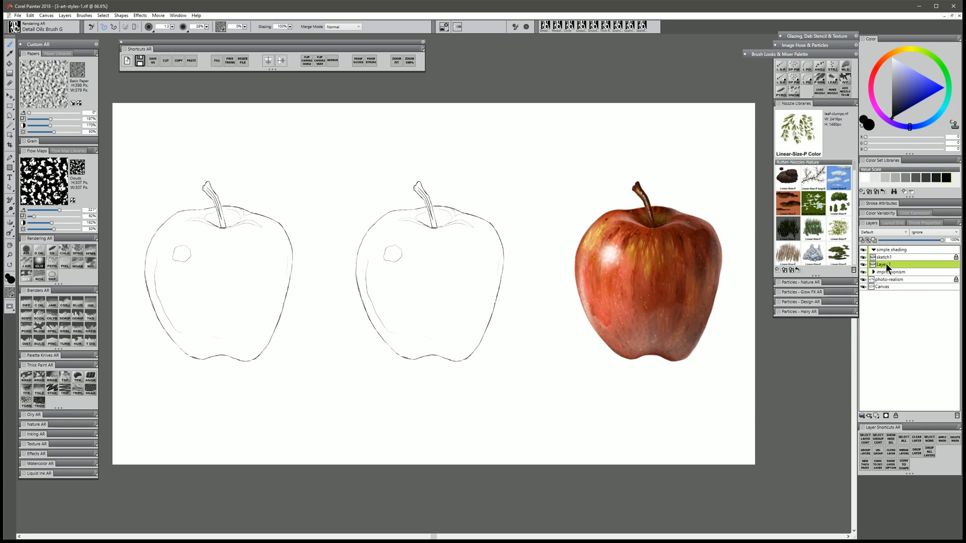
{"action": "left_click", "coordinate": [9, 255]}
{"action": "left_click", "coordinate": [191, 266]}
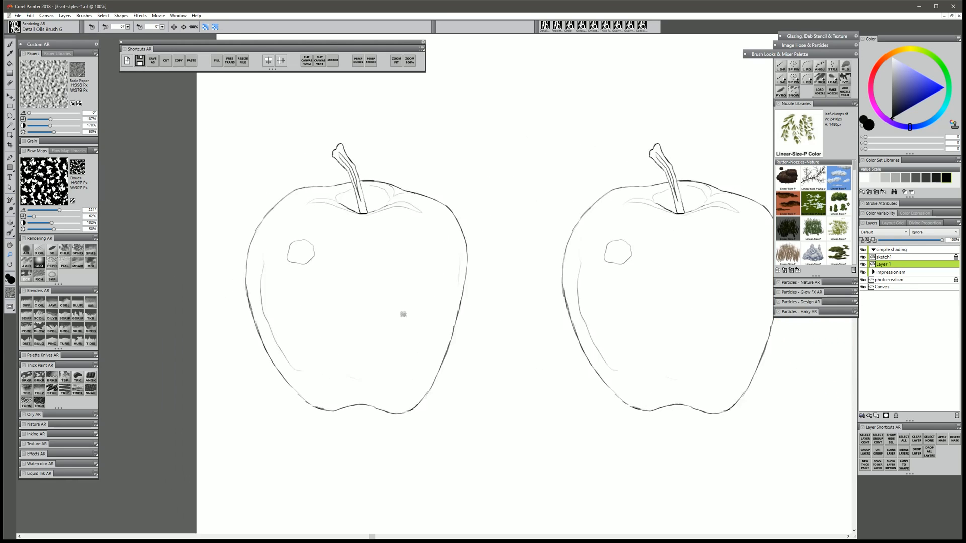
{"action": "left_click", "coordinate": [897, 256]}
{"action": "left_click_drag", "start_coordinate": [909, 240], "coordinate": [890, 240]}
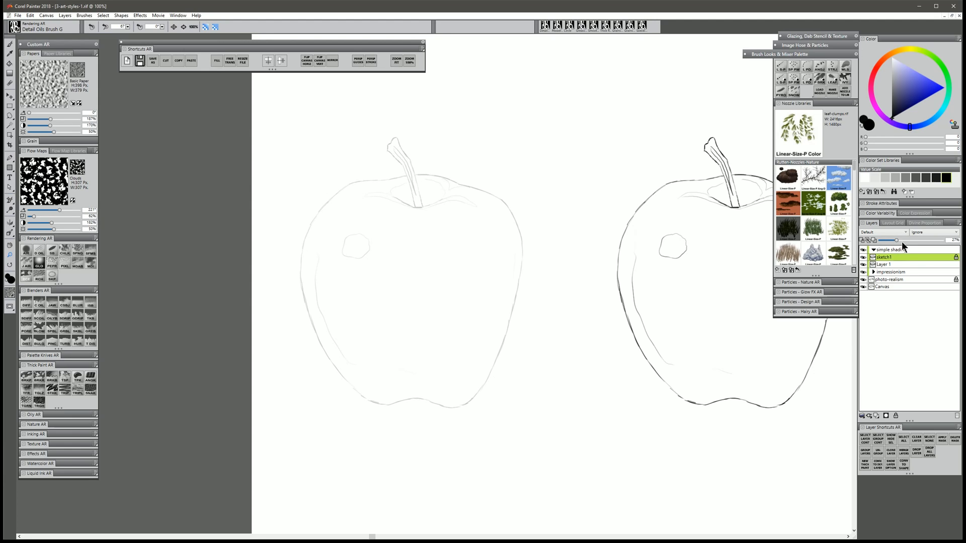
- Rename Layer 1 as apple and add a new layer above it named stem
{"action": "left_click", "coordinate": [885, 263]}
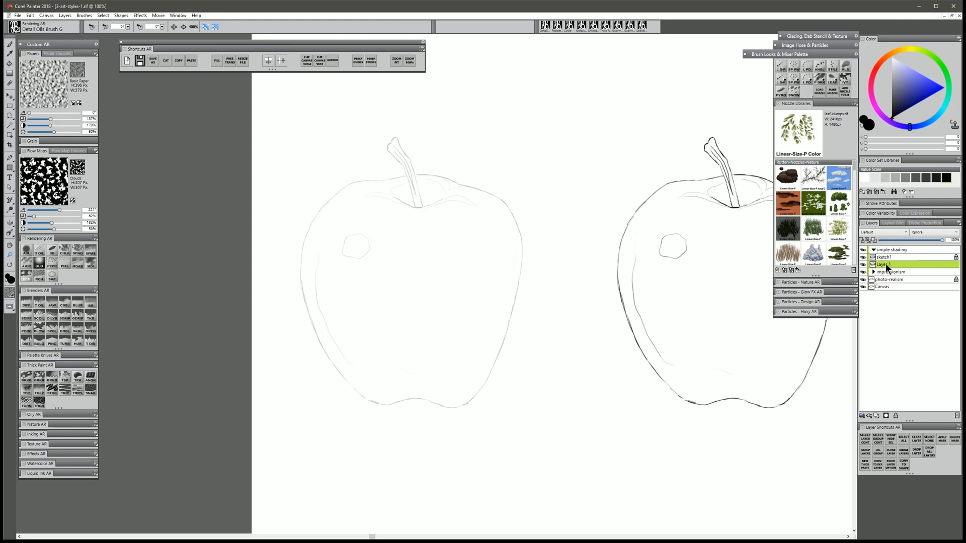
{"action": "double_click", "coordinate": [883, 264]}
{"action": "type", "text": "apple"}
{"action": "key", "text": "Return"}
{"action": "left_click", "coordinate": [875, 415]}
{"action": "double_click", "coordinate": [886, 263]}
{"action": "type", "text": "stem"}
{"action": "key", "text": "Return"}
- Add two more layers above the stem layer, named hilight and lines
{"action": "left_click", "coordinate": [876, 415]}
{"action": "double_click", "coordinate": [883, 265]}
{"action": "type", "text": "hilight"}
{"action": "key", "text": "Return"}
{"action": "left_click", "coordinate": [878, 415]}
{"action": "double_click", "coordinate": [885, 264]}
{"action": "type", "text": "lines"}
{"action": "key", "text": "Return"}
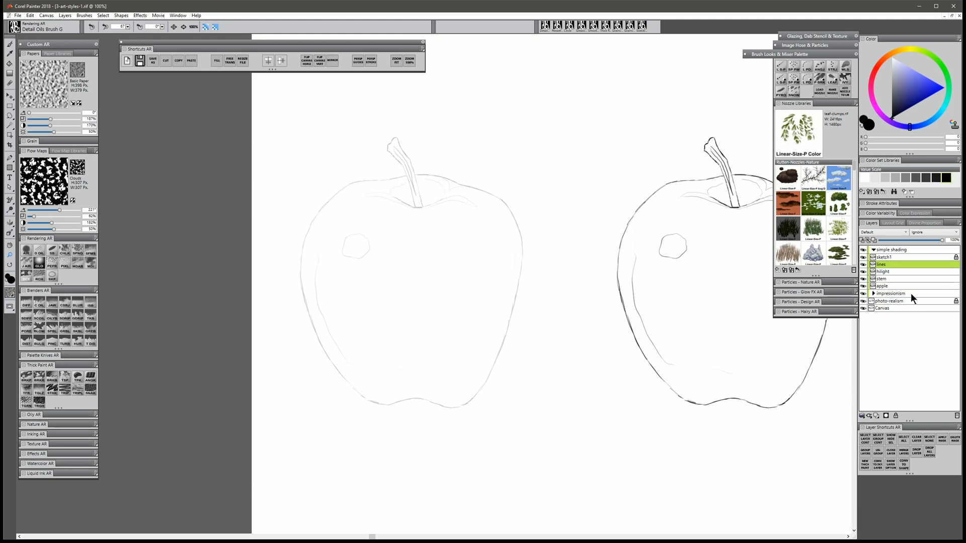
- Choose the Smooth Scratchboard brush and set the painting colour to black
{"action": "left_click", "coordinate": [52, 252]}
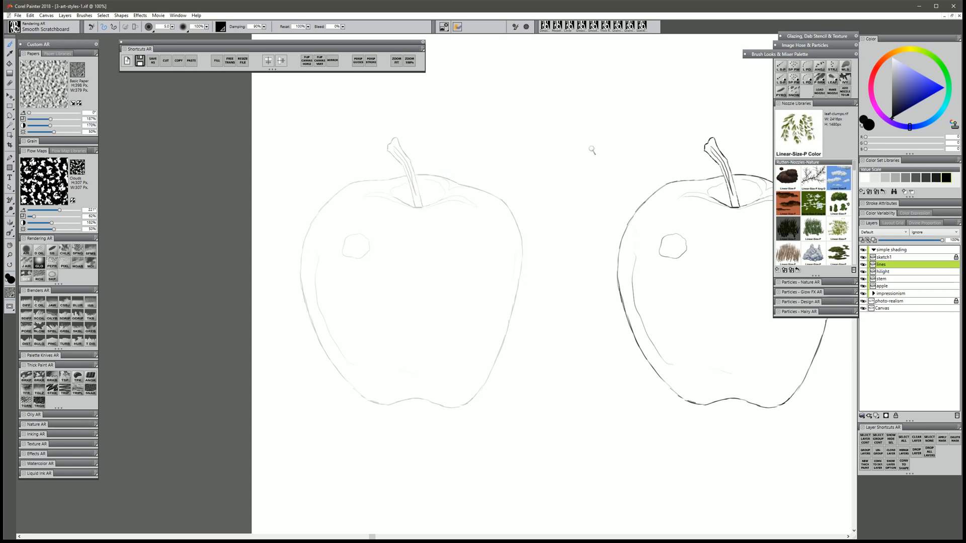
{"action": "left_click", "coordinate": [898, 115]}
{"action": "mouse_move", "coordinate": [479, 171]}
{"action": "left_mouse_down"}
{"action": "mouse_move", "coordinate": [528, 189]}
{"action": "mouse_move", "coordinate": [538, 253]}
{"action": "left_mouse_up"}
{"action": "key", "text": "ctrl+z"}
{"action": "mouse_move", "coordinate": [490, 176]}
{"action": "left_mouse_down"}
{"action": "mouse_move", "coordinate": [534, 208]}
{"action": "mouse_move", "coordinate": [536, 254]}
{"action": "left_mouse_up"}
{"action": "key", "text": "ctrl+z"}
- Ink the stem, the whole apple contour and the dip at the stem's base in black on the lines layer
{"action": "mouse_move", "coordinate": [392, 142]}
{"action": "left_mouse_down"}
{"action": "mouse_move", "coordinate": [413, 165]}
{"action": "mouse_move", "coordinate": [424, 208]}
{"action": "left_mouse_up"}
{"action": "mouse_move", "coordinate": [397, 161]}
{"action": "left_mouse_down"}
{"action": "mouse_move", "coordinate": [416, 206]}
{"action": "mouse_move", "coordinate": [381, 180]}
{"action": "mouse_move", "coordinate": [359, 182]}
{"action": "mouse_move", "coordinate": [315, 216]}
{"action": "mouse_move", "coordinate": [303, 277]}
{"action": "mouse_move", "coordinate": [311, 314]}
{"action": "mouse_move", "coordinate": [327, 351]}
{"action": "mouse_move", "coordinate": [387, 401]}
{"action": "mouse_move", "coordinate": [447, 408]}
{"action": "mouse_move", "coordinate": [480, 391]}
{"action": "left_mouse_up"}
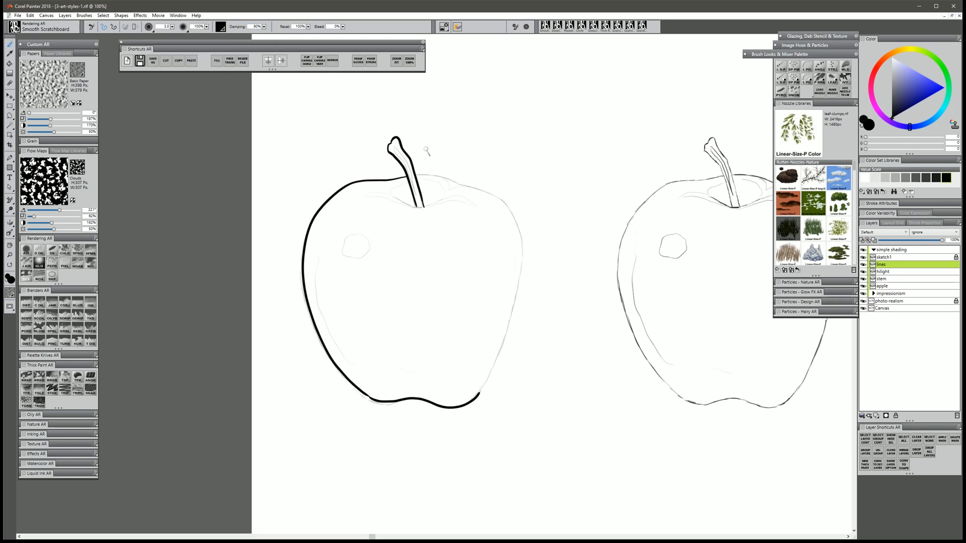
{"action": "mouse_move", "coordinate": [416, 175]}
{"action": "left_mouse_down"}
{"action": "mouse_move", "coordinate": [504, 199]}
{"action": "mouse_move", "coordinate": [519, 236]}
{"action": "mouse_move", "coordinate": [515, 300]}
{"action": "mouse_move", "coordinate": [478, 397]}
{"action": "left_mouse_up"}
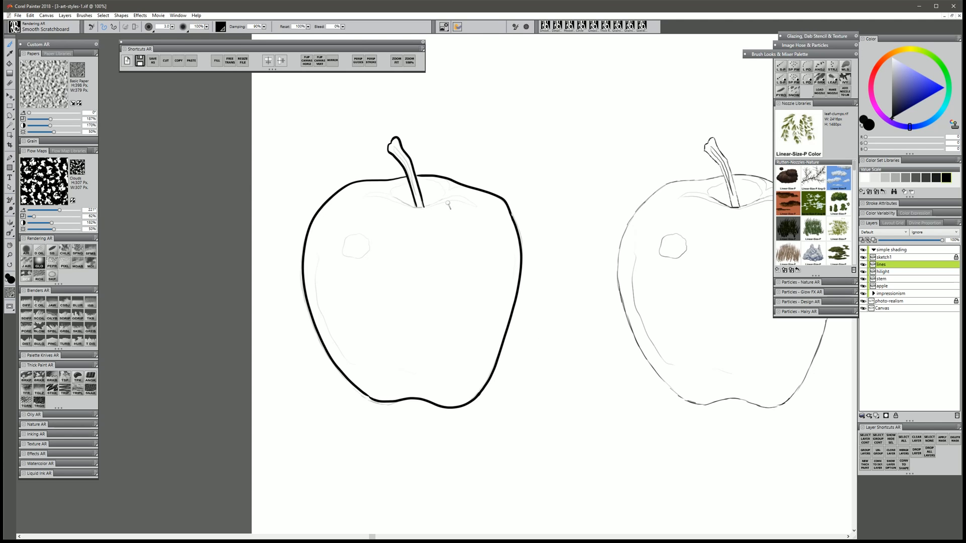
{"action": "mouse_move", "coordinate": [390, 197]}
{"action": "left_mouse_down"}
{"action": "mouse_move", "coordinate": [417, 207]}
{"action": "mouse_move", "coordinate": [443, 198]}
{"action": "left_mouse_up"}
- On the apple layer, trace a closed border inside the first apple's outline in brownish red sampled from the apple2.png reference
{"action": "left_click", "coordinate": [889, 286]}
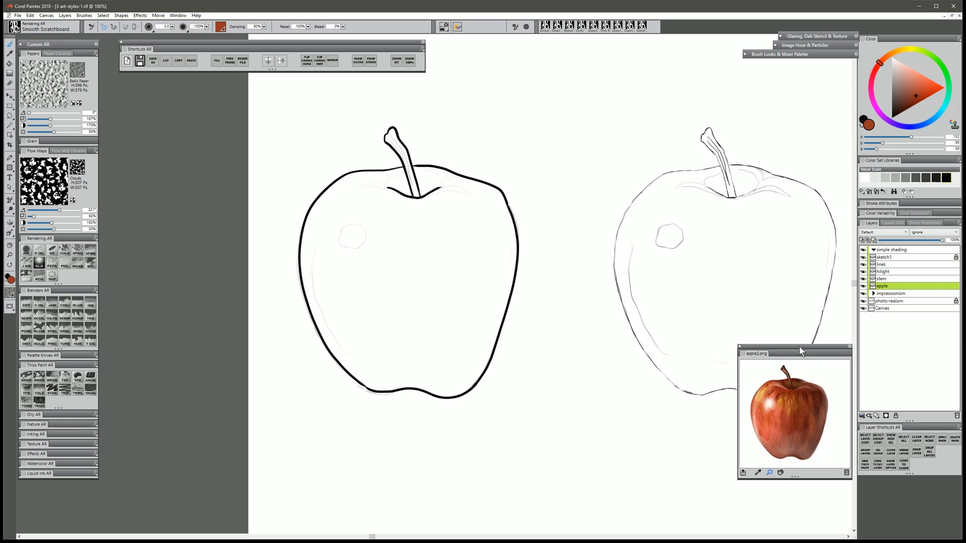
{"action": "left_click_drag", "start_coordinate": [799, 346], "coordinate": [797, 400]}
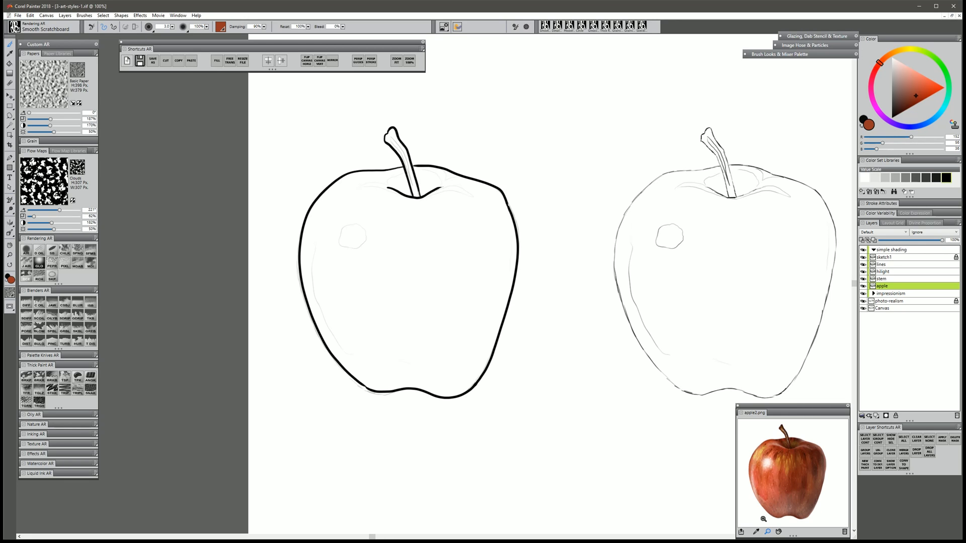
{"action": "left_click", "coordinate": [786, 478]}
{"action": "left_click", "coordinate": [786, 477]}
{"action": "left_click", "coordinate": [53, 252]}
{"action": "mouse_move", "coordinate": [409, 166]}
{"action": "left_mouse_down"}
{"action": "mouse_move", "coordinate": [352, 175]}
{"action": "mouse_move", "coordinate": [404, 168]}
{"action": "mouse_move", "coordinate": [347, 176]}
{"action": "mouse_move", "coordinate": [312, 209]}
{"action": "mouse_move", "coordinate": [322, 195]}
{"action": "mouse_move", "coordinate": [301, 251]}
{"action": "mouse_move", "coordinate": [302, 238]}
{"action": "mouse_move", "coordinate": [304, 288]}
{"action": "mouse_move", "coordinate": [329, 347]}
{"action": "mouse_move", "coordinate": [376, 390]}
{"action": "mouse_move", "coordinate": [422, 385]}
{"action": "mouse_move", "coordinate": [403, 385]}
{"action": "mouse_move", "coordinate": [442, 395]}
{"action": "mouse_move", "coordinate": [469, 386]}
{"action": "mouse_move", "coordinate": [510, 276]}
{"action": "mouse_move", "coordinate": [514, 217]}
{"action": "mouse_move", "coordinate": [500, 194]}
{"action": "left_mouse_up"}
{"action": "left_click_drag", "start_coordinate": [413, 169], "coordinate": [500, 194]}
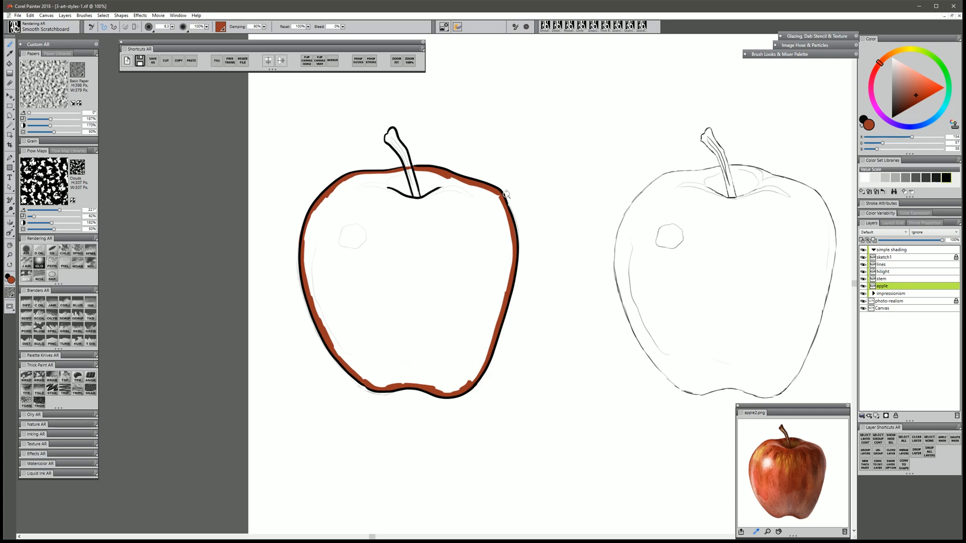
- Hide the lines layer, clean up the red border's edge with the Eraser, and show the lines layer again
{"action": "key", "text": "n"}
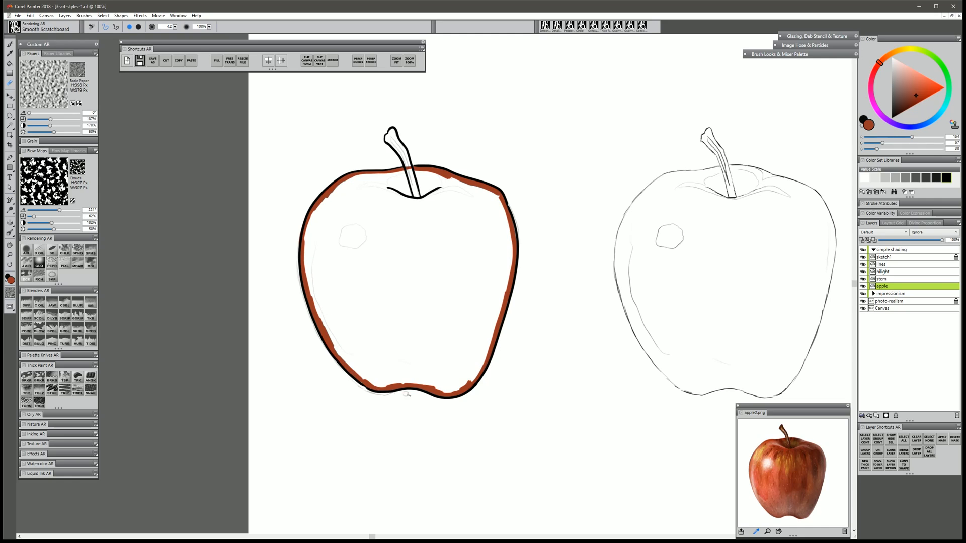
{"action": "left_click", "coordinate": [863, 264]}
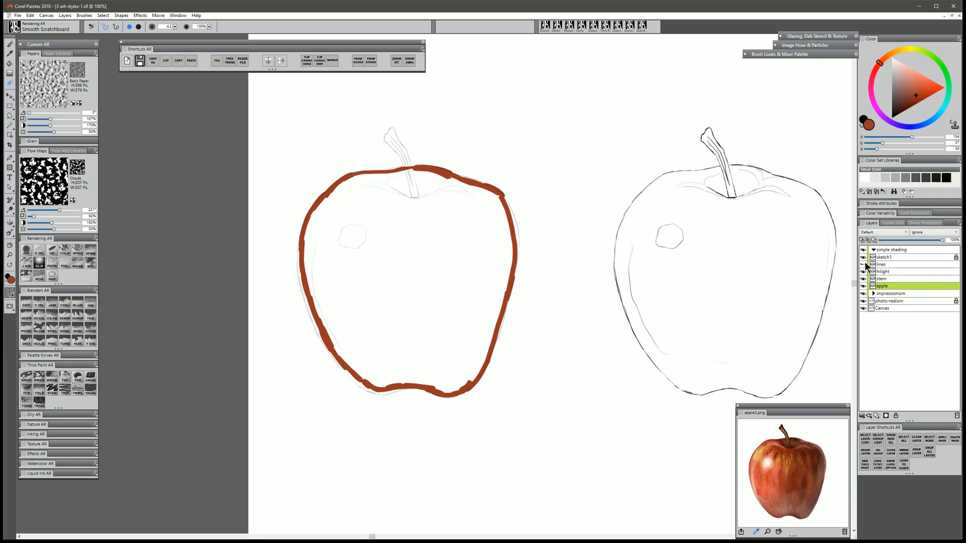
{"action": "left_click_drag", "start_coordinate": [507, 277], "coordinate": [514, 272]}
{"action": "left_click", "coordinate": [863, 264]}
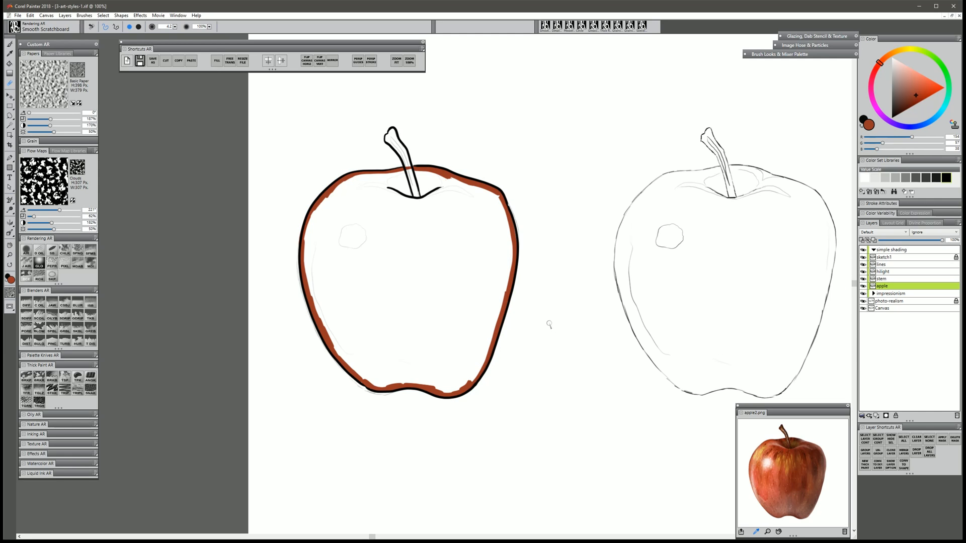
- Flood the inside of the red border with the current brownish red using the Paint Bucket
{"action": "left_click", "coordinate": [9, 64]}
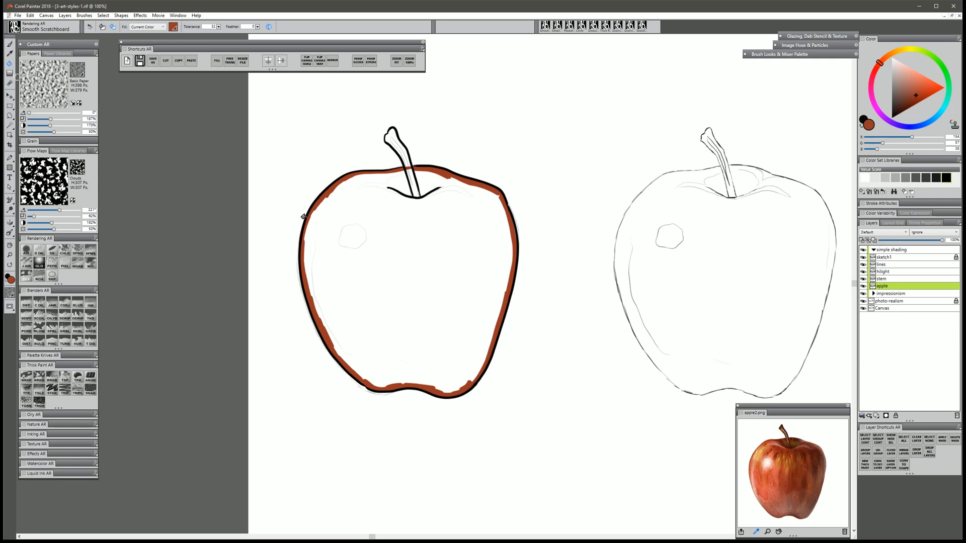
{"action": "left_click", "coordinate": [390, 257]}
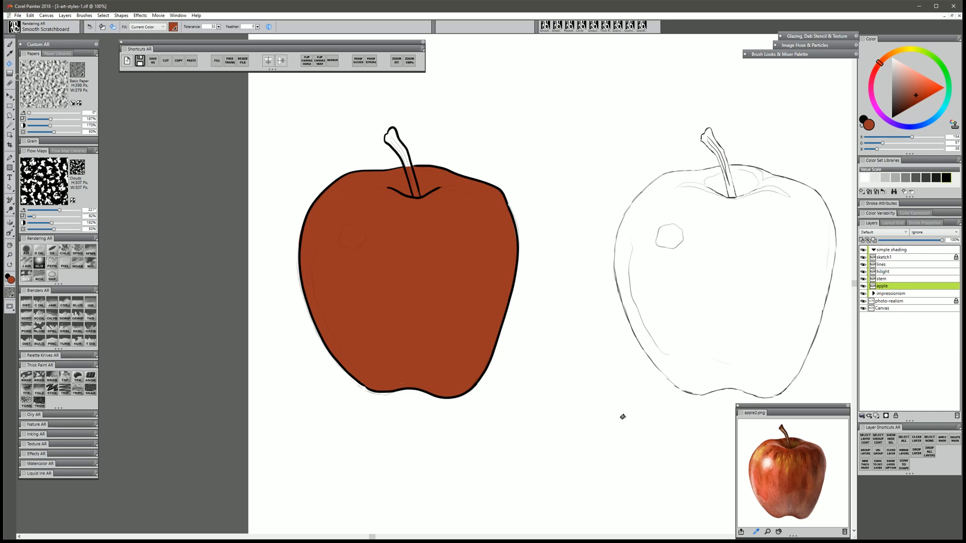
{"action": "key", "text": "b"}
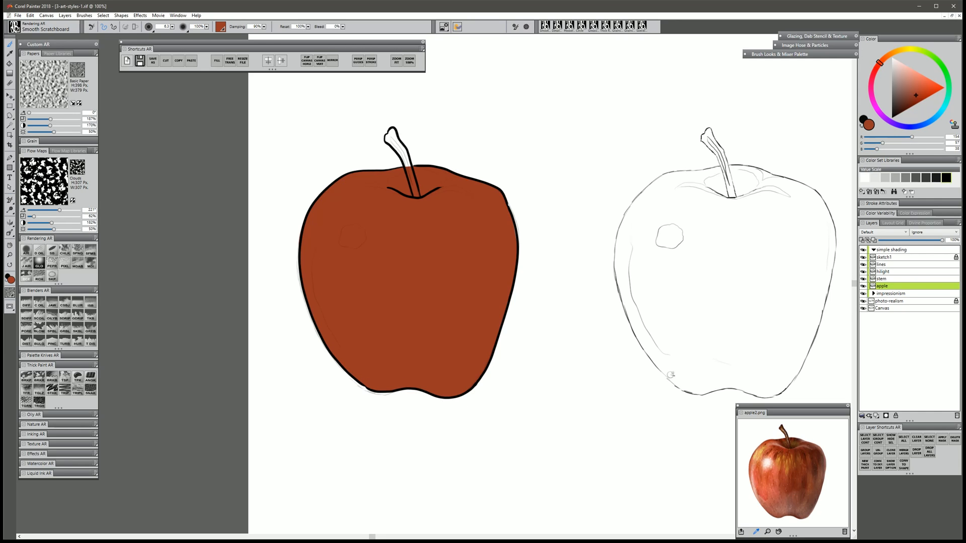
- On the stem layer, start painting the stem's tip with brown sampled from the reference apple's stem
{"action": "left_click", "coordinate": [888, 279]}
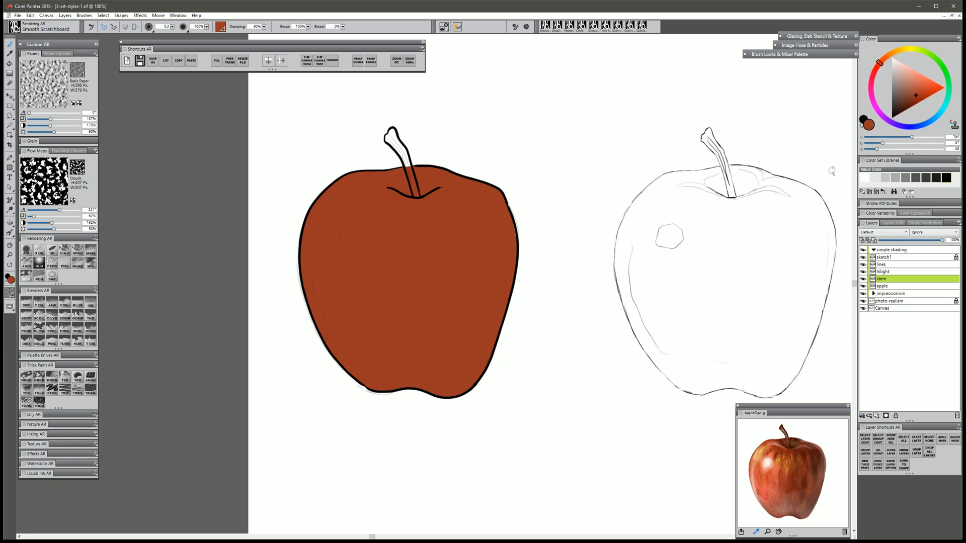
{"action": "left_click", "coordinate": [781, 428]}
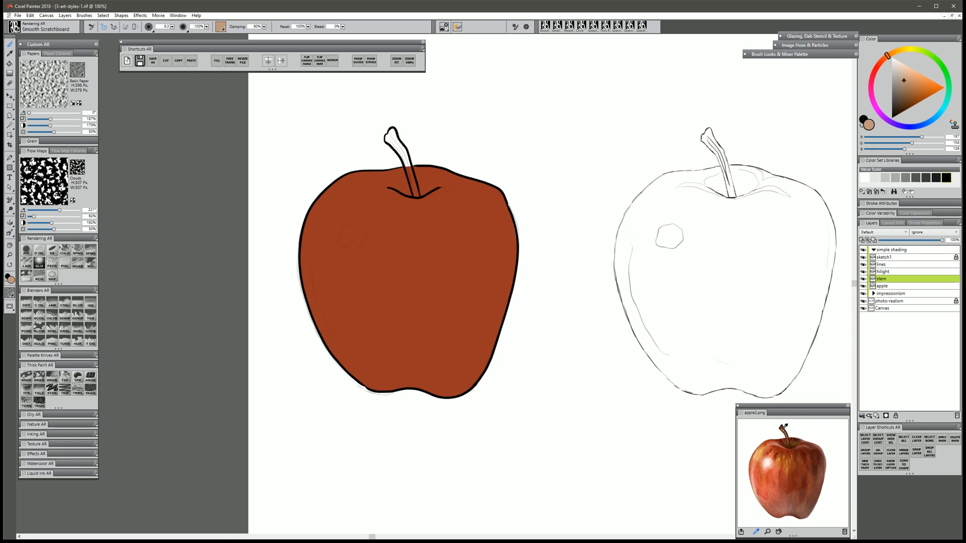
{"action": "left_click", "coordinate": [783, 426]}
{"action": "left_click", "coordinate": [391, 134]}
{"action": "left_click_drag", "start_coordinate": [391, 131], "coordinate": [399, 147]}
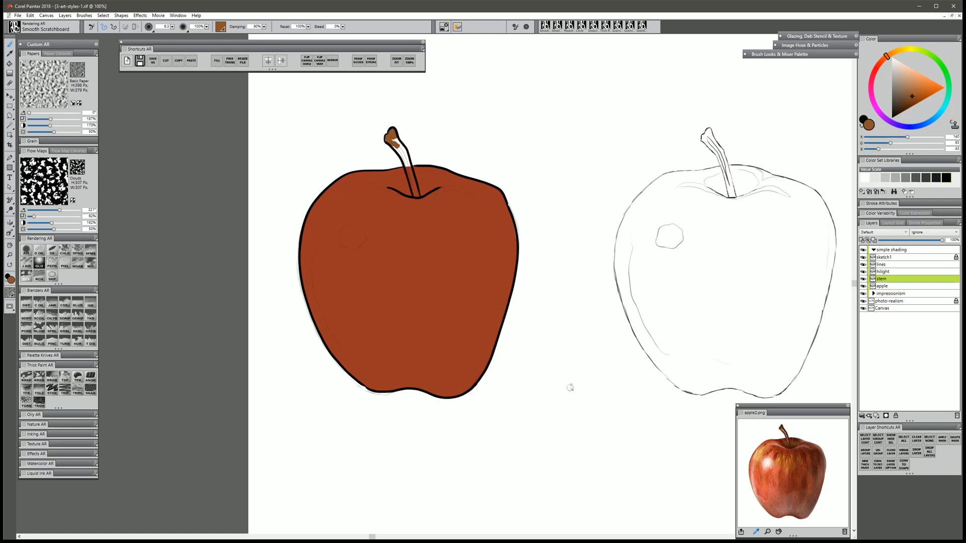
- Undo the brown strokes on the stem and paint the whole stem in bright blue
{"action": "left_click", "coordinate": [935, 118]}
{"action": "left_click_drag", "start_coordinate": [936, 100], "coordinate": [943, 88]}
{"action": "key", "text": "ctrl+z"}
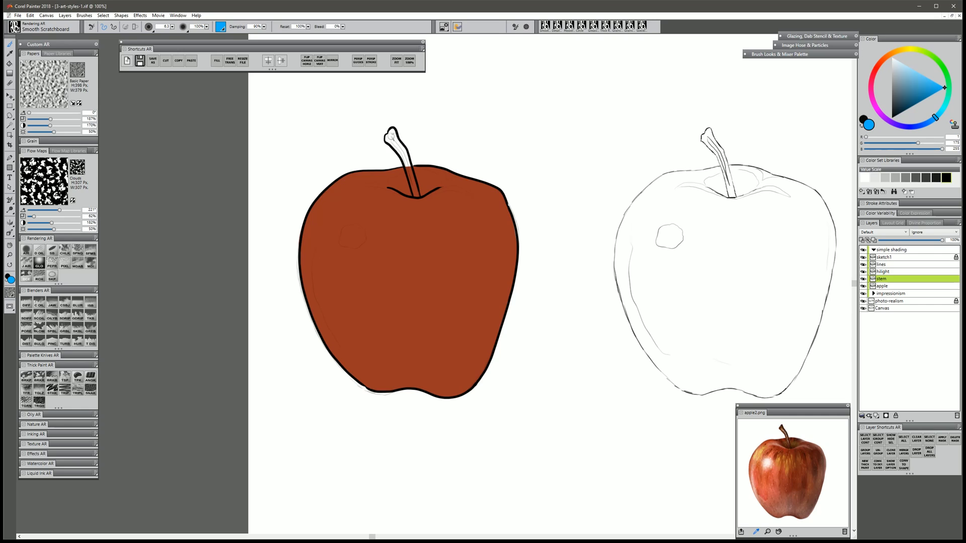
{"action": "left_click_drag", "start_coordinate": [392, 134], "coordinate": [418, 194]}
{"action": "key", "text": "n"}
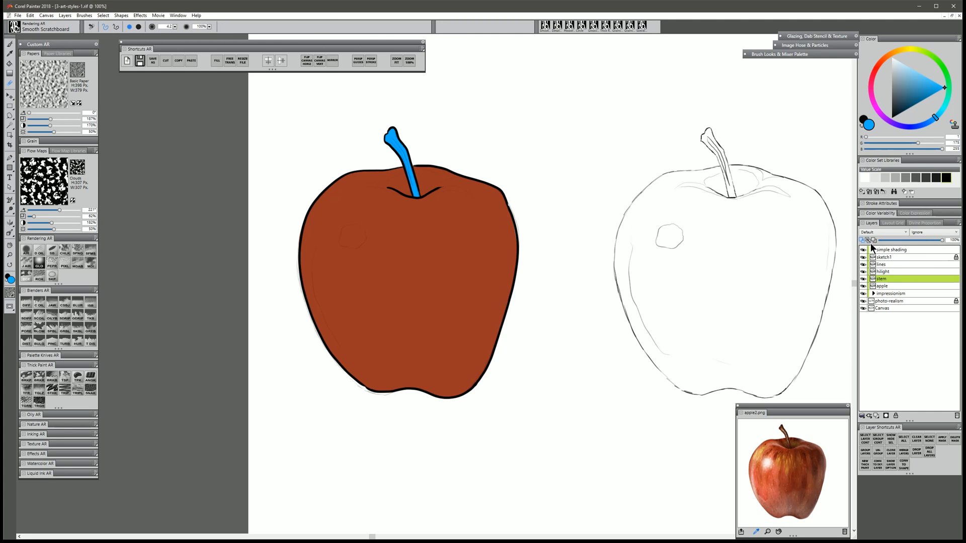
- Fill the painted stem with dark brown sampled from the reference stem, and turn off Preserve Transparency when done
{"action": "left_click", "coordinate": [784, 427]}
{"action": "left_click", "coordinate": [782, 429]}
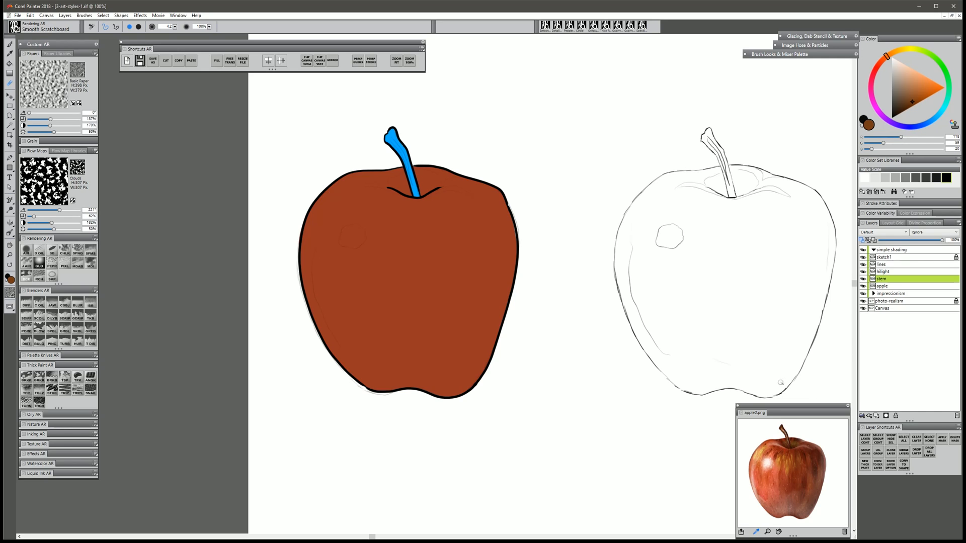
{"action": "left_click", "coordinate": [217, 61]}
{"action": "left_click", "coordinate": [507, 301]}
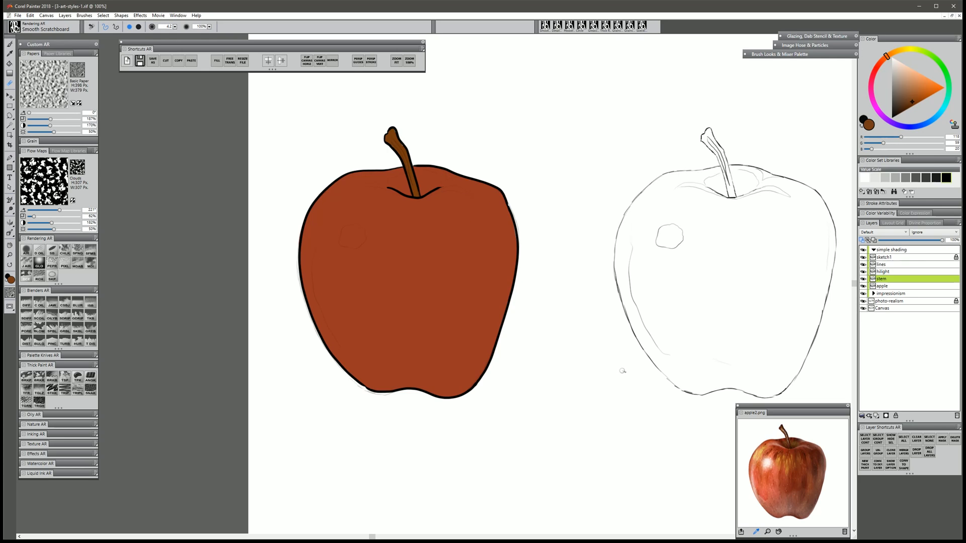
{"action": "left_click", "coordinate": [862, 241]}
{"action": "key", "text": "b"}
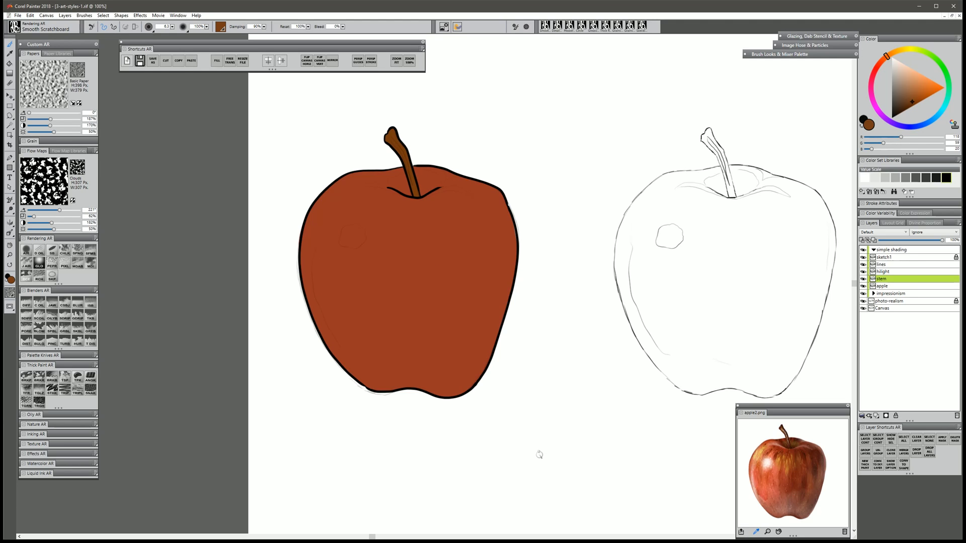
- On the hilight layer, paint the round highlight and a few small dots beside it in near-white sampled from the reference
{"action": "left_click", "coordinate": [888, 272]}
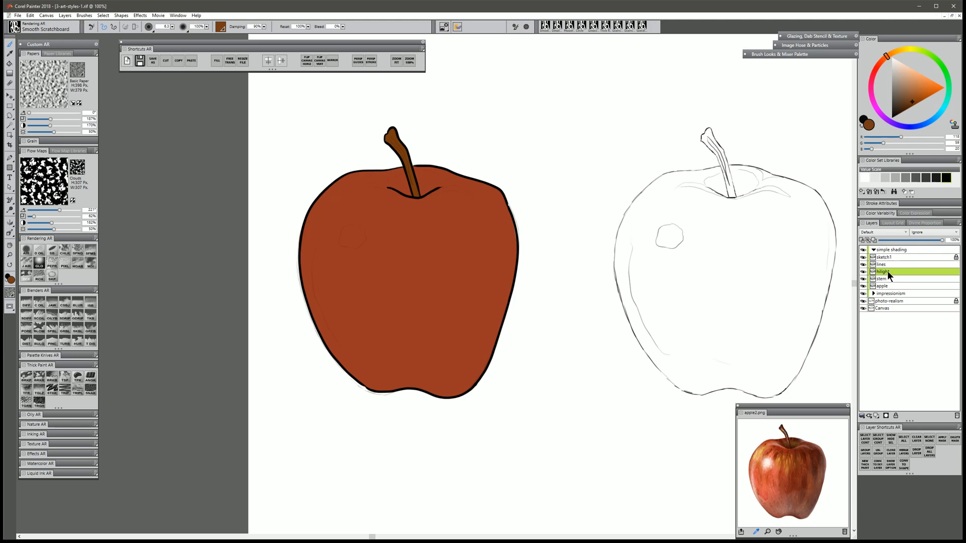
{"action": "left_click", "coordinate": [771, 458]}
{"action": "left_click", "coordinate": [769, 459]}
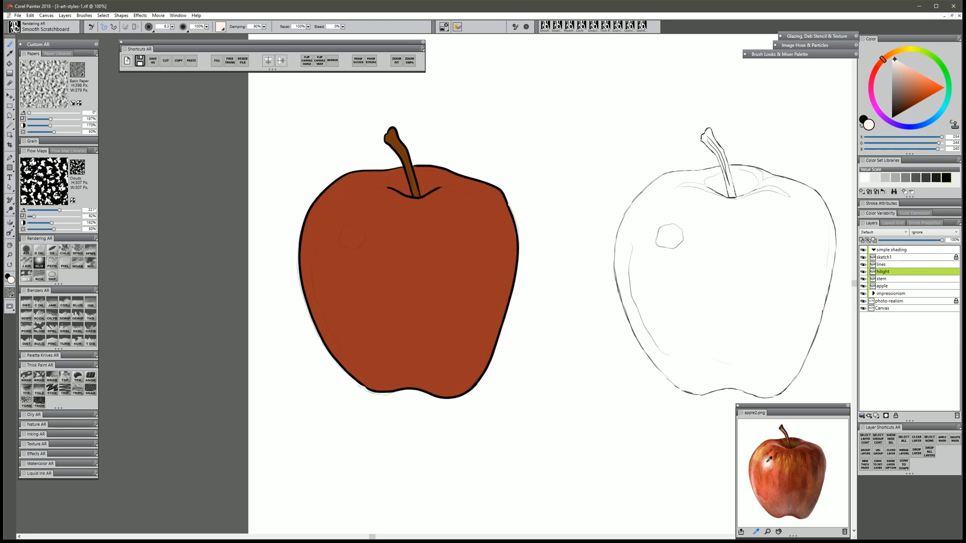
{"action": "mouse_move", "coordinate": [354, 225]}
{"action": "left_mouse_down"}
{"action": "mouse_move", "coordinate": [340, 232]}
{"action": "mouse_move", "coordinate": [352, 246]}
{"action": "mouse_move", "coordinate": [366, 232]}
{"action": "mouse_move", "coordinate": [346, 226]}
{"action": "mouse_move", "coordinate": [361, 239]}
{"action": "mouse_move", "coordinate": [350, 242]}
{"action": "mouse_move", "coordinate": [361, 234]}
{"action": "left_mouse_up"}
- On the apple layer, paint the hollow around the stem's base in dark brown sampled from the reference
{"action": "left_click", "coordinate": [887, 286]}
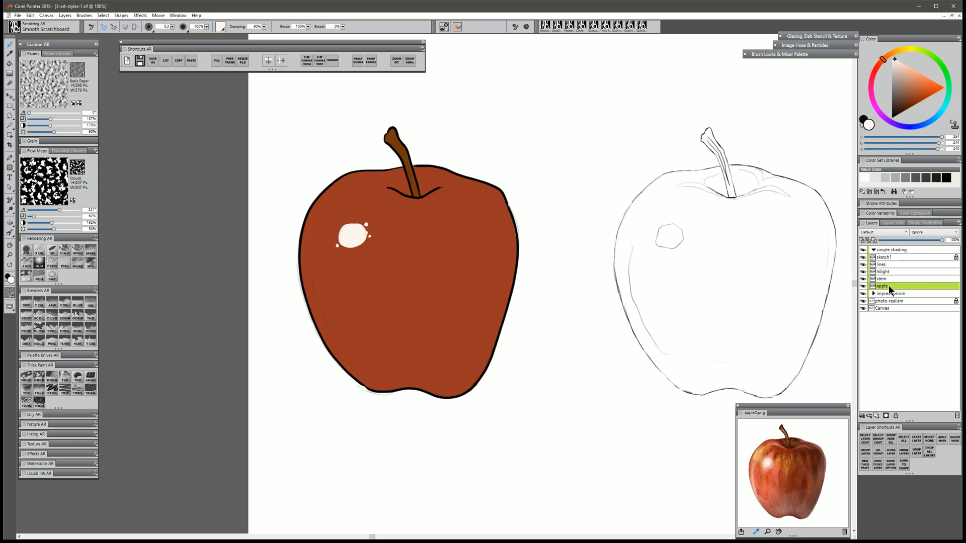
{"action": "left_click", "coordinate": [787, 445]}
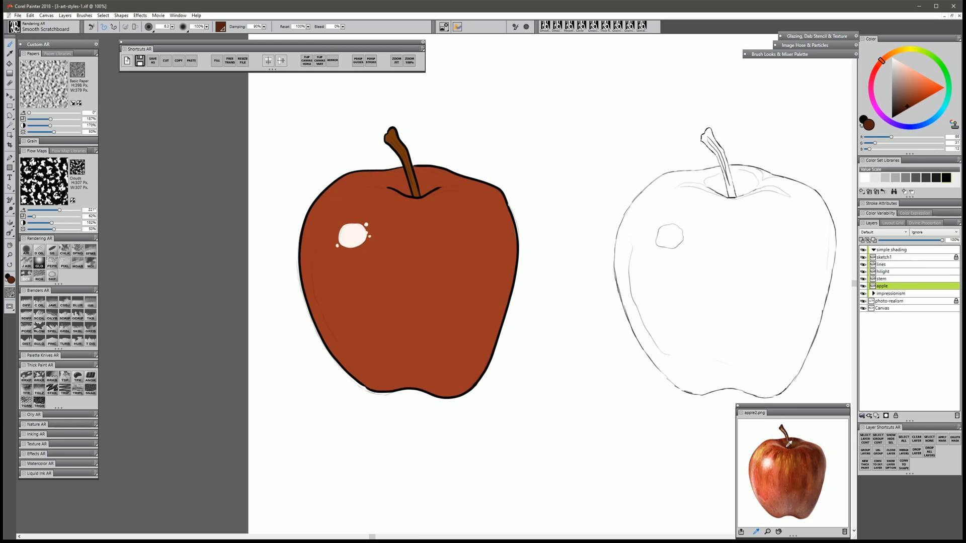
{"action": "mouse_move", "coordinate": [389, 185]}
{"action": "left_mouse_down"}
{"action": "mouse_move", "coordinate": [451, 179]}
{"action": "mouse_move", "coordinate": [435, 174]}
{"action": "mouse_move", "coordinate": [441, 183]}
{"action": "mouse_move", "coordinate": [417, 195]}
{"action": "mouse_move", "coordinate": [390, 183]}
{"action": "mouse_move", "coordinate": [420, 185]}
{"action": "mouse_move", "coordinate": [411, 192]}
{"action": "mouse_move", "coordinate": [433, 185]}
{"action": "mouse_move", "coordinate": [412, 190]}
{"action": "mouse_move", "coordinate": [428, 186]}
{"action": "mouse_move", "coordinate": [411, 177]}
{"action": "mouse_move", "coordinate": [436, 180]}
{"action": "left_mouse_up"}
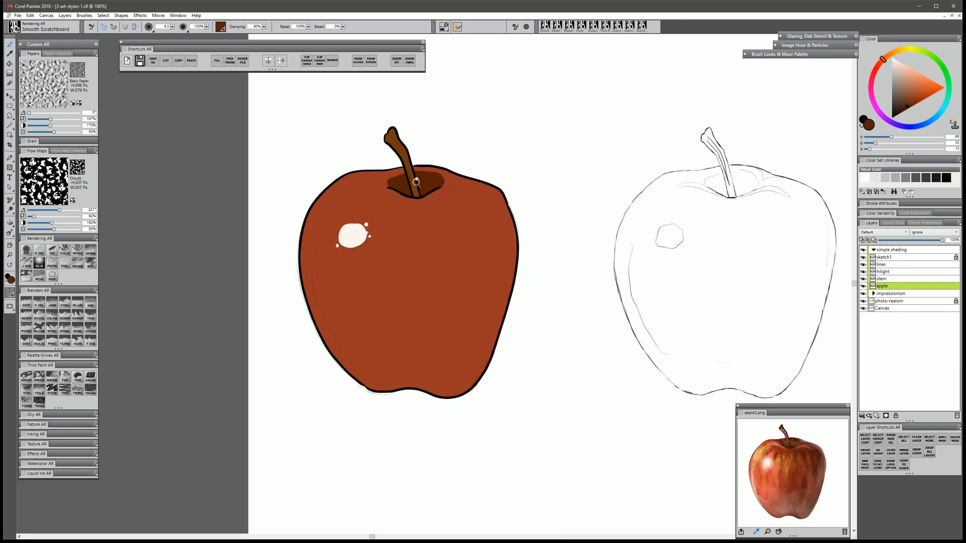
- Paint a dark brown shadow over the apple's right side and across the top beside the stem, adjusting brush size as needed
{"action": "key", "text": "]"}
{"action": "key", "text": "]"}
{"action": "mouse_move", "coordinate": [448, 175]}
{"action": "left_mouse_down"}
{"action": "mouse_move", "coordinate": [425, 199]}
{"action": "mouse_move", "coordinate": [443, 254]}
{"action": "mouse_move", "coordinate": [424, 340]}
{"action": "mouse_move", "coordinate": [380, 391]}
{"action": "mouse_move", "coordinate": [339, 382]}
{"action": "mouse_move", "coordinate": [410, 386]}
{"action": "mouse_move", "coordinate": [445, 370]}
{"action": "mouse_move", "coordinate": [472, 391]}
{"action": "mouse_move", "coordinate": [508, 267]}
{"action": "mouse_move", "coordinate": [490, 172]}
{"action": "mouse_move", "coordinate": [477, 196]}
{"action": "mouse_move", "coordinate": [451, 203]}
{"action": "mouse_move", "coordinate": [445, 193]}
{"action": "mouse_move", "coordinate": [466, 274]}
{"action": "mouse_move", "coordinate": [466, 254]}
{"action": "mouse_move", "coordinate": [482, 270]}
{"action": "mouse_move", "coordinate": [443, 338]}
{"action": "mouse_move", "coordinate": [456, 288]}
{"action": "mouse_move", "coordinate": [434, 367]}
{"action": "mouse_move", "coordinate": [486, 335]}
{"action": "mouse_move", "coordinate": [463, 370]}
{"action": "left_mouse_up"}
{"action": "key", "text": "bracketright"}
{"action": "key", "text": "bracketright"}
{"action": "key", "text": "bracketright"}
{"action": "key", "text": "bracketleft"}
{"action": "key", "text": "bracketleft"}
{"action": "key", "text": "bracketleft"}
{"action": "key", "text": "bracketleft"}
{"action": "left_click_drag", "start_coordinate": [384, 178], "coordinate": [367, 175]}
- Lighten the apple's sampled base red and paint a large lit area on its left side with a bigger brush
{"action": "left_click", "coordinate": [389, 259], "text": "alt"}
{"action": "key", "text": "bracketright"}
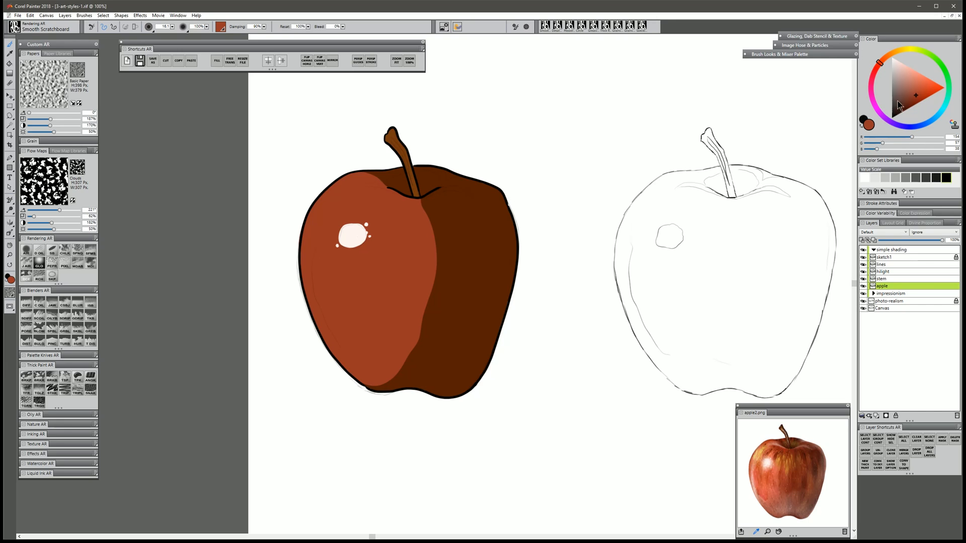
{"action": "left_click", "coordinate": [921, 87]}
{"action": "key", "text": "bracketright"}
{"action": "key", "text": "bracketright"}
{"action": "mouse_move", "coordinate": [358, 199]}
{"action": "left_mouse_down"}
{"action": "mouse_move", "coordinate": [323, 282]}
{"action": "mouse_move", "coordinate": [361, 354]}
{"action": "mouse_move", "coordinate": [372, 358]}
{"action": "mouse_move", "coordinate": [389, 327]}
{"action": "mouse_move", "coordinate": [406, 253]}
{"action": "mouse_move", "coordinate": [361, 196]}
{"action": "mouse_move", "coordinate": [337, 227]}
{"action": "mouse_move", "coordinate": [346, 232]}
{"action": "mouse_move", "coordinate": [340, 262]}
{"action": "mouse_move", "coordinate": [361, 221]}
{"action": "mouse_move", "coordinate": [345, 269]}
{"action": "mouse_move", "coordinate": [373, 329]}
{"action": "mouse_move", "coordinate": [398, 258]}
{"action": "left_mouse_up"}
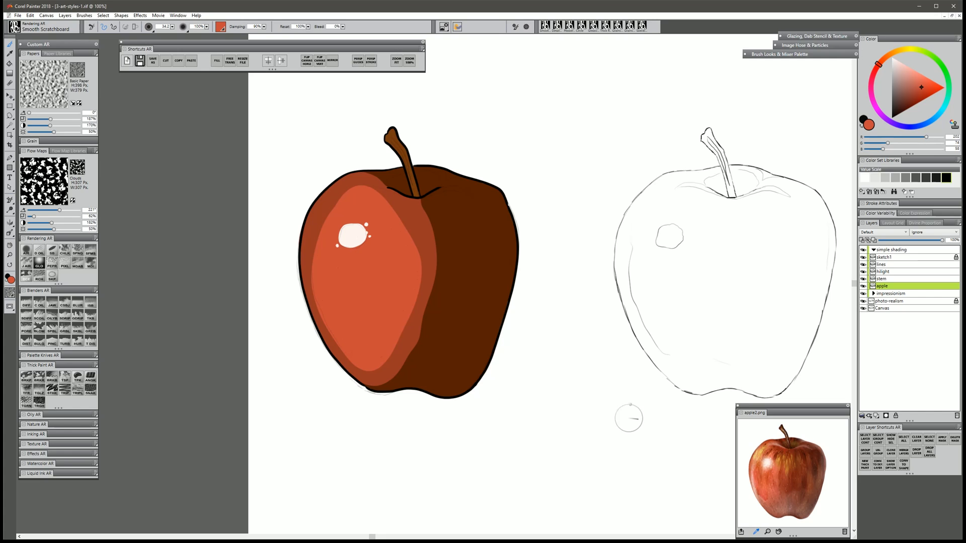
- Paint a lighter red patch around the highlight and a pale pink halo directly around the white spot
{"action": "left_click_drag", "start_coordinate": [924, 86], "coordinate": [920, 79]}
{"action": "mouse_move", "coordinate": [335, 251]}
{"action": "left_mouse_down"}
{"action": "mouse_move", "coordinate": [367, 235]}
{"action": "mouse_move", "coordinate": [353, 225]}
{"action": "mouse_move", "coordinate": [343, 240]}
{"action": "mouse_move", "coordinate": [364, 235]}
{"action": "mouse_move", "coordinate": [347, 226]}
{"action": "mouse_move", "coordinate": [342, 240]}
{"action": "mouse_move", "coordinate": [353, 225]}
{"action": "mouse_move", "coordinate": [345, 225]}
{"action": "mouse_move", "coordinate": [339, 253]}
{"action": "mouse_move", "coordinate": [351, 264]}
{"action": "mouse_move", "coordinate": [362, 219]}
{"action": "left_mouse_up"}
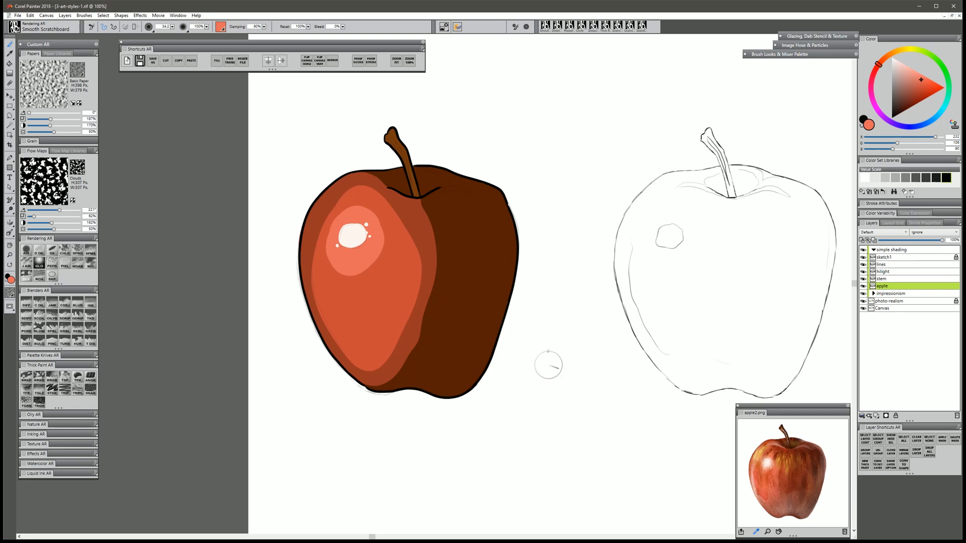
{"action": "left_click_drag", "start_coordinate": [915, 74], "coordinate": [912, 68]}
{"action": "mouse_move", "coordinate": [350, 227]}
{"action": "left_mouse_down"}
{"action": "mouse_move", "coordinate": [335, 245]}
{"action": "mouse_move", "coordinate": [346, 253]}
{"action": "mouse_move", "coordinate": [366, 242]}
{"action": "mouse_move", "coordinate": [366, 224]}
{"action": "left_mouse_up"}
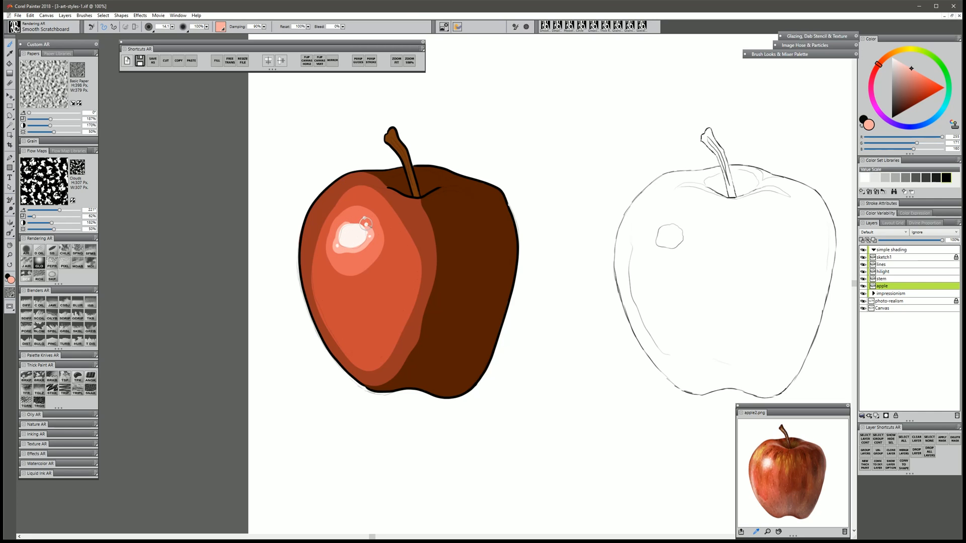
- Save the painting as a new iteration, 3-art-styles-2.rif, and open the Dropper's sample size options
{"action": "key", "text": "ctrl+alt+s"}
{"action": "left_click", "coordinate": [10, 54]}
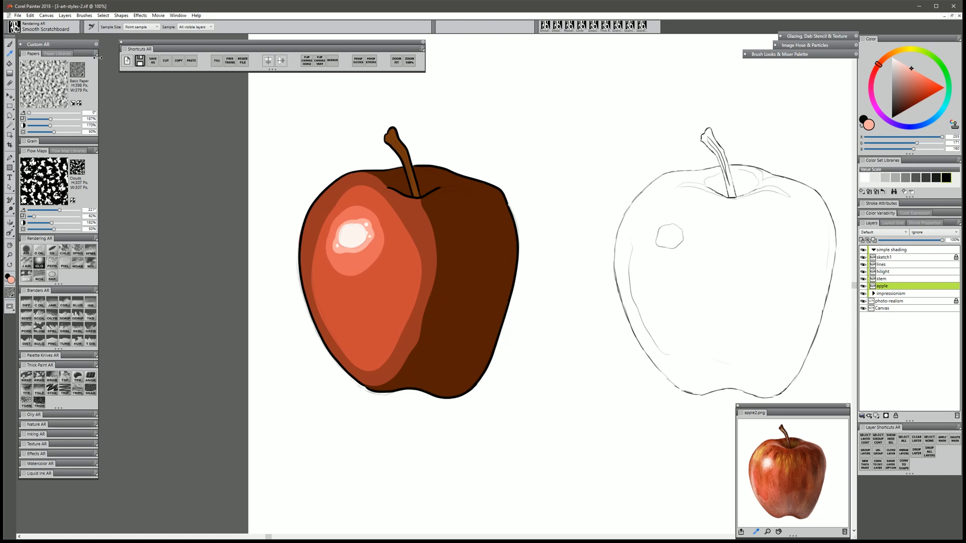
{"action": "left_click", "coordinate": [144, 26]}
{"action": "left_click", "coordinate": [141, 60]}
- Paint bands of sampled in-between reds along the edges of the lit areas on the first apple's left side
{"action": "left_click", "coordinate": [419, 245]}
{"action": "left_click", "coordinate": [56, 251]}
{"action": "mouse_move", "coordinate": [388, 196]}
{"action": "left_mouse_down"}
{"action": "mouse_move", "coordinate": [412, 243]}
{"action": "mouse_move", "coordinate": [423, 315]}
{"action": "left_mouse_up"}
{"action": "key", "text": "ctrl+z"}
{"action": "mouse_move", "coordinate": [385, 195]}
{"action": "left_mouse_down"}
{"action": "mouse_move", "coordinate": [412, 240]}
{"action": "mouse_move", "coordinate": [420, 289]}
{"action": "mouse_move", "coordinate": [373, 370]}
{"action": "mouse_move", "coordinate": [346, 355]}
{"action": "mouse_move", "coordinate": [313, 279]}
{"action": "mouse_move", "coordinate": [317, 240]}
{"action": "mouse_move", "coordinate": [379, 223]}
{"action": "mouse_move", "coordinate": [375, 260]}
{"action": "mouse_move", "coordinate": [345, 276]}
{"action": "mouse_move", "coordinate": [324, 247]}
{"action": "mouse_move", "coordinate": [339, 216]}
{"action": "mouse_move", "coordinate": [361, 206]}
{"action": "mouse_move", "coordinate": [387, 226]}
{"action": "left_mouse_up"}
{"action": "left_click", "coordinate": [381, 216], "text": "alt"}
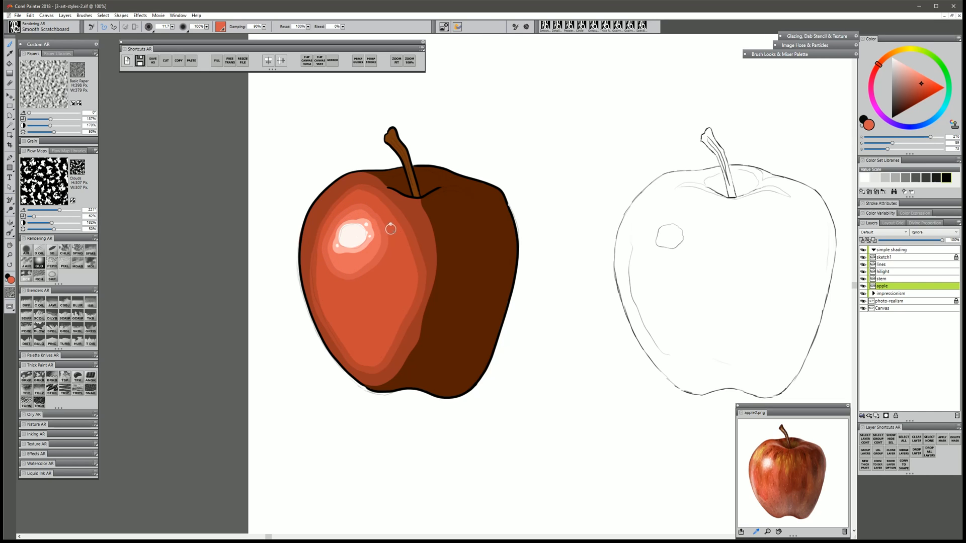
- Paint in-between reddish browns around the stem hollow, across the top and along both edges of the right-side shadow
{"action": "left_click", "coordinate": [426, 211], "text": "alt"}
{"action": "mouse_move", "coordinate": [384, 167]}
{"action": "left_mouse_down"}
{"action": "mouse_move", "coordinate": [365, 171]}
{"action": "mouse_move", "coordinate": [397, 179]}
{"action": "mouse_move", "coordinate": [370, 172]}
{"action": "mouse_move", "coordinate": [390, 184]}
{"action": "mouse_move", "coordinate": [364, 166]}
{"action": "mouse_move", "coordinate": [385, 181]}
{"action": "mouse_move", "coordinate": [367, 169]}
{"action": "mouse_move", "coordinate": [403, 172]}
{"action": "mouse_move", "coordinate": [387, 178]}
{"action": "mouse_move", "coordinate": [420, 164]}
{"action": "mouse_move", "coordinate": [405, 172]}
{"action": "mouse_move", "coordinate": [437, 170]}
{"action": "mouse_move", "coordinate": [445, 183]}
{"action": "mouse_move", "coordinate": [457, 171]}
{"action": "mouse_move", "coordinate": [431, 189]}
{"action": "mouse_move", "coordinate": [427, 211]}
{"action": "left_mouse_up"}
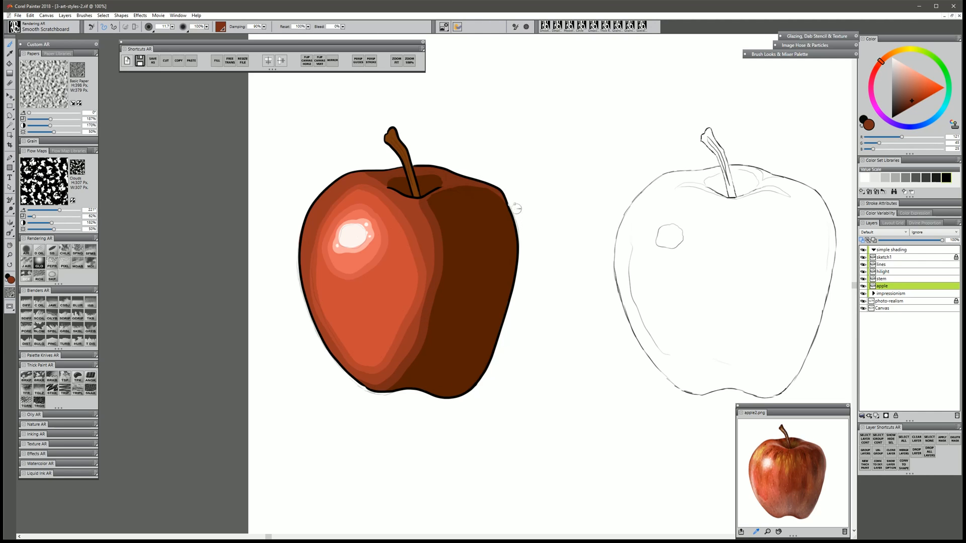
{"action": "mouse_move", "coordinate": [507, 204]}
{"action": "left_mouse_down"}
{"action": "mouse_move", "coordinate": [517, 271]}
{"action": "mouse_move", "coordinate": [474, 388]}
{"action": "left_mouse_up"}
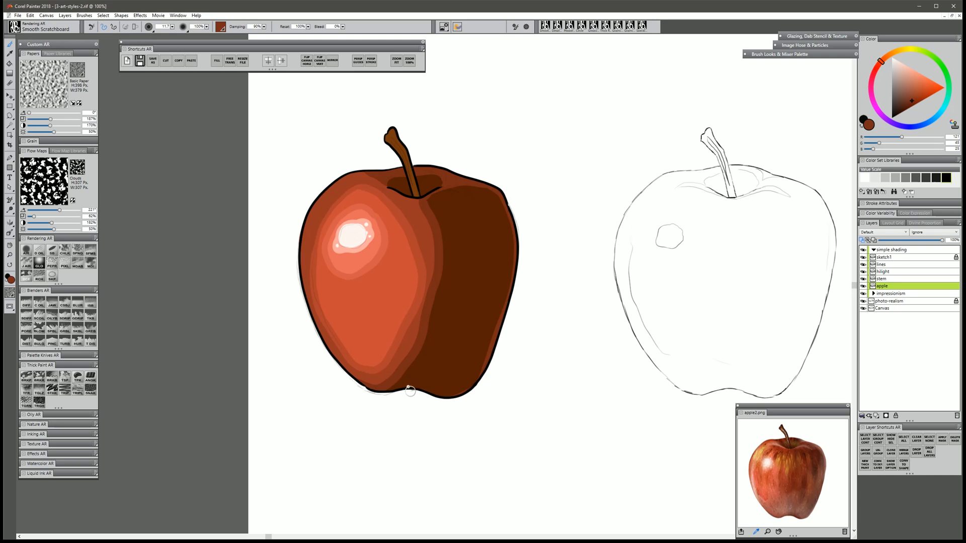
{"action": "left_click", "coordinate": [436, 175], "text": "alt"}
{"action": "left_click_drag", "start_coordinate": [392, 180], "coordinate": [389, 180]}
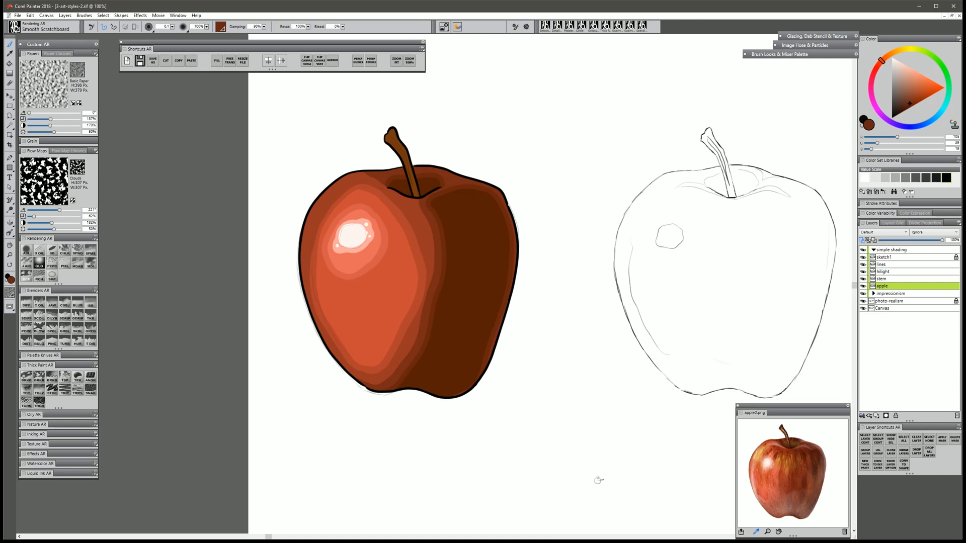
- Paint a very dark brown core inside the apple's right-side shadow and a slightly lighter transition tone around it
{"action": "left_click", "coordinate": [468, 214], "text": "alt"}
{"action": "left_click", "coordinate": [905, 111]}
{"action": "key", "text": "]"}
{"action": "mouse_move", "coordinate": [447, 207]}
{"action": "left_mouse_down"}
{"action": "mouse_move", "coordinate": [488, 220]}
{"action": "mouse_move", "coordinate": [496, 271]}
{"action": "mouse_move", "coordinate": [473, 346]}
{"action": "mouse_move", "coordinate": [456, 374]}
{"action": "mouse_move", "coordinate": [438, 380]}
{"action": "mouse_move", "coordinate": [429, 371]}
{"action": "mouse_move", "coordinate": [456, 273]}
{"action": "mouse_move", "coordinate": [450, 210]}
{"action": "left_mouse_up"}
{"action": "mouse_move", "coordinate": [447, 370]}
{"action": "left_mouse_down"}
{"action": "mouse_move", "coordinate": [478, 295]}
{"action": "mouse_move", "coordinate": [456, 216]}
{"action": "mouse_move", "coordinate": [472, 261]}
{"action": "left_mouse_up"}
{"action": "left_click", "coordinate": [445, 207], "text": "alt"}
{"action": "mouse_move", "coordinate": [444, 206]}
{"action": "left_mouse_down"}
{"action": "mouse_move", "coordinate": [487, 209]}
{"action": "mouse_move", "coordinate": [453, 312]}
{"action": "left_mouse_up"}
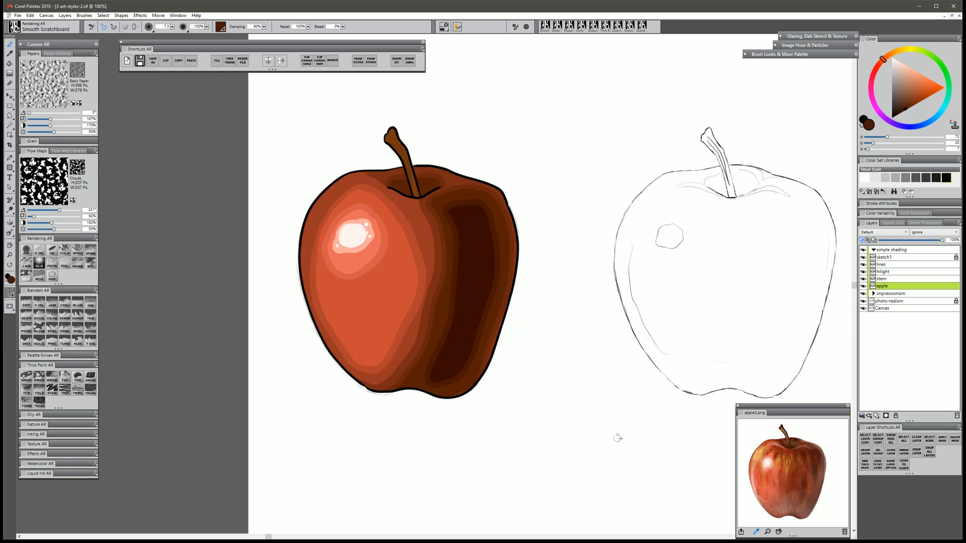
- Darken the hollow at the stem's base with sampled shadow brown and layer lighter reds below and around the highlight
{"action": "left_click", "coordinate": [470, 272], "text": "alt"}
{"action": "left_click_drag", "start_coordinate": [401, 188], "coordinate": [433, 188]}
{"action": "left_click", "coordinate": [347, 275], "text": "alt"}
{"action": "mouse_move", "coordinate": [324, 253]}
{"action": "left_mouse_down"}
{"action": "mouse_move", "coordinate": [334, 305]}
{"action": "mouse_move", "coordinate": [392, 235]}
{"action": "left_mouse_up"}
{"action": "mouse_move", "coordinate": [330, 284]}
{"action": "left_mouse_down"}
{"action": "mouse_move", "coordinate": [354, 281]}
{"action": "mouse_move", "coordinate": [377, 333]}
{"action": "mouse_move", "coordinate": [348, 292]}
{"action": "mouse_move", "coordinate": [385, 291]}
{"action": "left_mouse_up"}
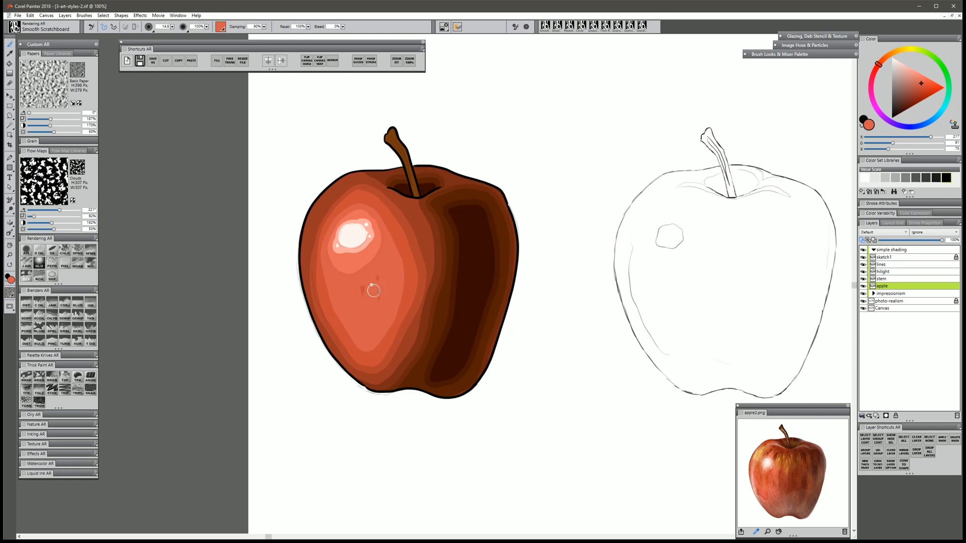
{"action": "key", "text": "bracketright"}
{"action": "mouse_move", "coordinate": [351, 213]}
{"action": "left_mouse_down"}
{"action": "mouse_move", "coordinate": [328, 255]}
{"action": "mouse_move", "coordinate": [373, 305]}
{"action": "left_mouse_up"}
- On the stem layer, shade along the first apple's stem with a darker, redder brown
{"action": "left_click", "coordinate": [884, 278]}
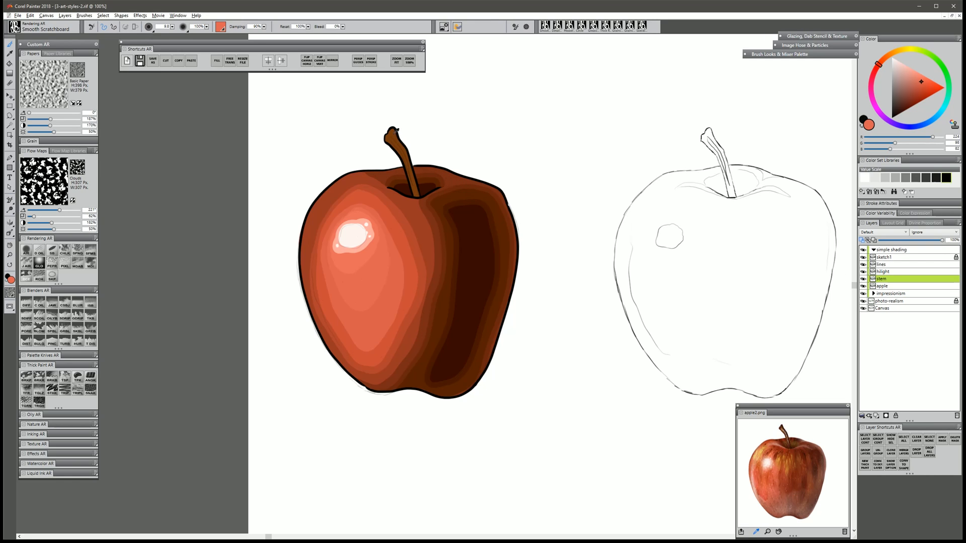
{"action": "left_click", "coordinate": [395, 133], "text": "alt"}
{"action": "left_click", "coordinate": [905, 108]}
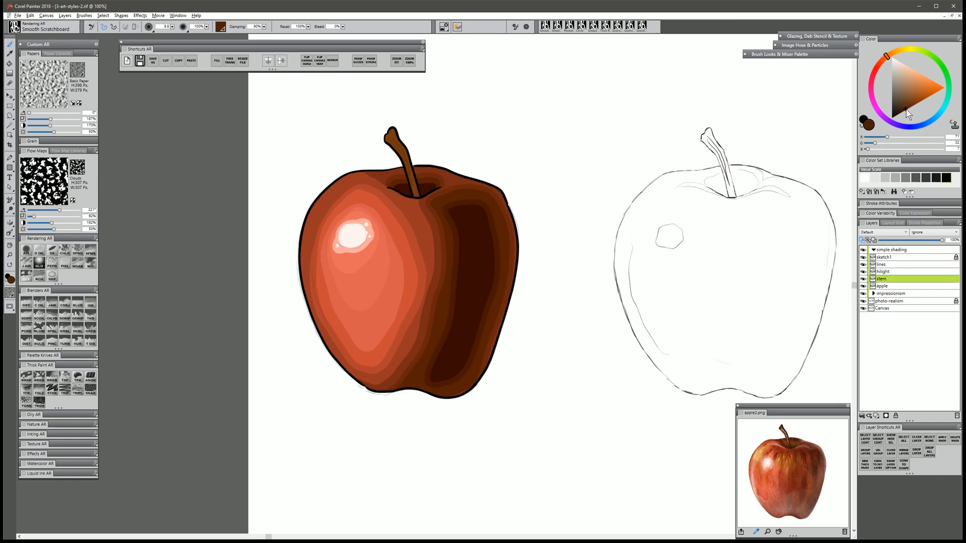
{"action": "left_click_drag", "start_coordinate": [883, 61], "coordinate": [884, 58]}
{"action": "left_click_drag", "start_coordinate": [397, 139], "coordinate": [420, 204]}
{"action": "mouse_move", "coordinate": [392, 131]}
{"action": "left_mouse_down"}
{"action": "mouse_move", "coordinate": [386, 142]}
{"action": "mouse_move", "coordinate": [403, 174]}
{"action": "left_mouse_up"}
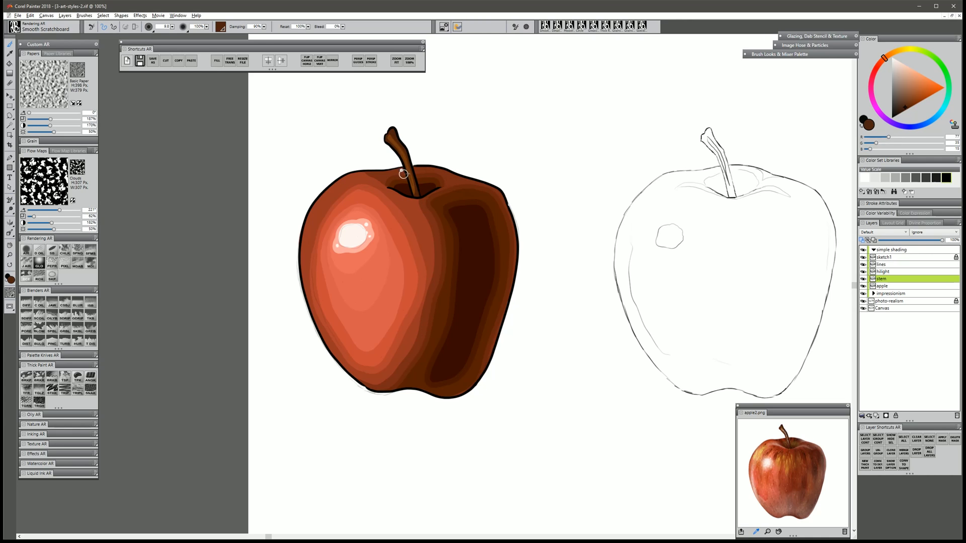
- Paint a light orange-brown highlight on the stem with a smaller brush and hide the sketch1 layer
{"action": "left_click", "coordinate": [394, 137], "text": "alt"}
{"action": "left_click_drag", "start_coordinate": [909, 95], "coordinate": [910, 85]}
{"action": "left_click", "coordinate": [887, 56]}
{"action": "left_click", "coordinate": [914, 88]}
{"action": "key", "text": "["}
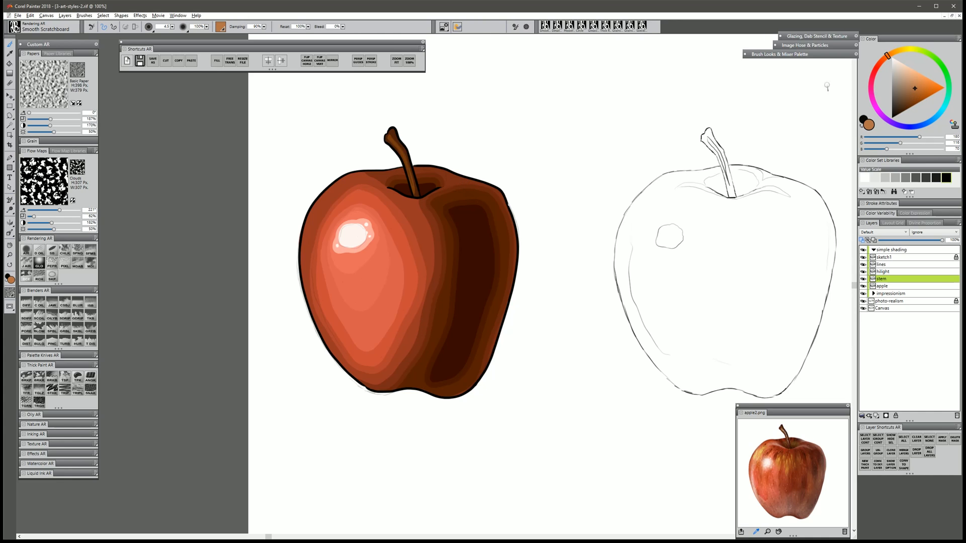
{"action": "left_click_drag", "start_coordinate": [393, 142], "coordinate": [402, 152]}
{"action": "left_click", "coordinate": [863, 257]}
- Examine the shaded apple beside the photo-realistic one at very small and larger sizes
{"action": "left_click", "coordinate": [9, 255]}
{"action": "left_click", "coordinate": [412, 305], "text": "alt"}
{"action": "left_click", "coordinate": [411, 305], "text": "alt"}
{"action": "left_click", "coordinate": [411, 305], "text": "alt"}
{"action": "left_click", "coordinate": [412, 304], "text": "alt"}
{"action": "left_click", "coordinate": [411, 305], "text": "alt"}
{"action": "left_click", "coordinate": [412, 305], "text": "alt"}
{"action": "left_click", "coordinate": [411, 305], "text": "alt"}
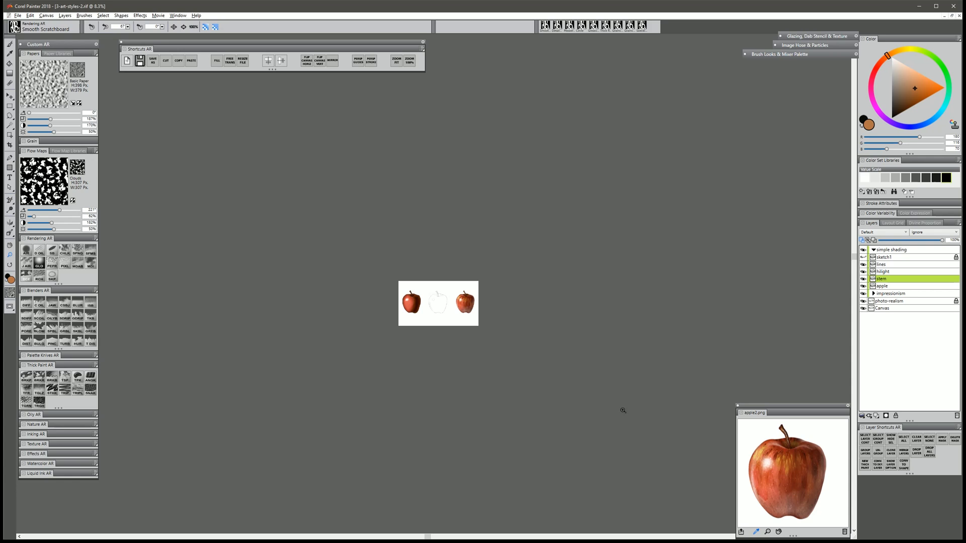
{"action": "left_click", "coordinate": [421, 309]}
{"action": "left_click", "coordinate": [421, 308]}
{"action": "left_click", "coordinate": [421, 308]}
{"action": "left_click", "coordinate": [421, 308]}
{"action": "left_click", "coordinate": [421, 308]}
{"action": "left_click_drag", "start_coordinate": [460, 360], "coordinate": [447, 360]}
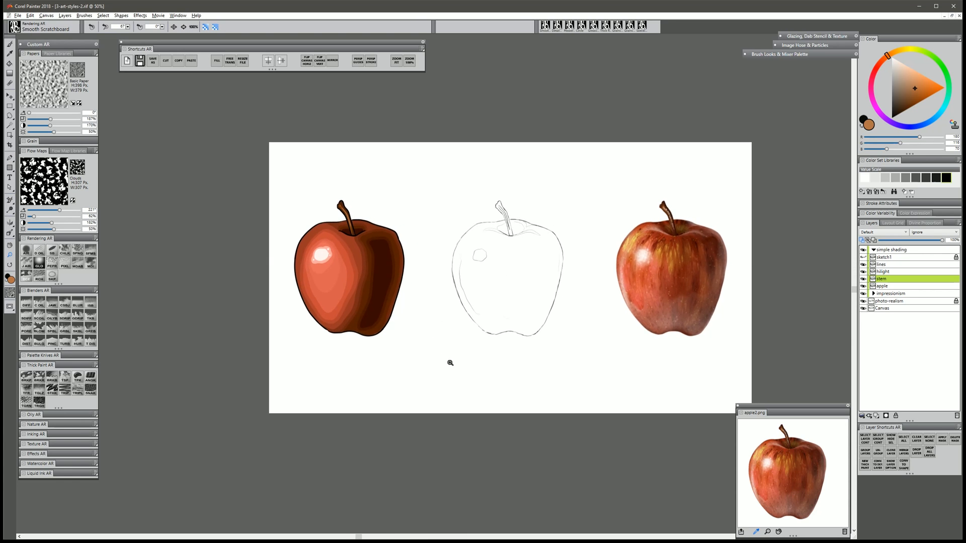
{"action": "left_click", "coordinate": [529, 310]}
- Adjust the apple layer's colours using Uniform Color, raising the value to 19% and trying saturation and hue shifts
{"action": "left_click", "coordinate": [892, 285]}
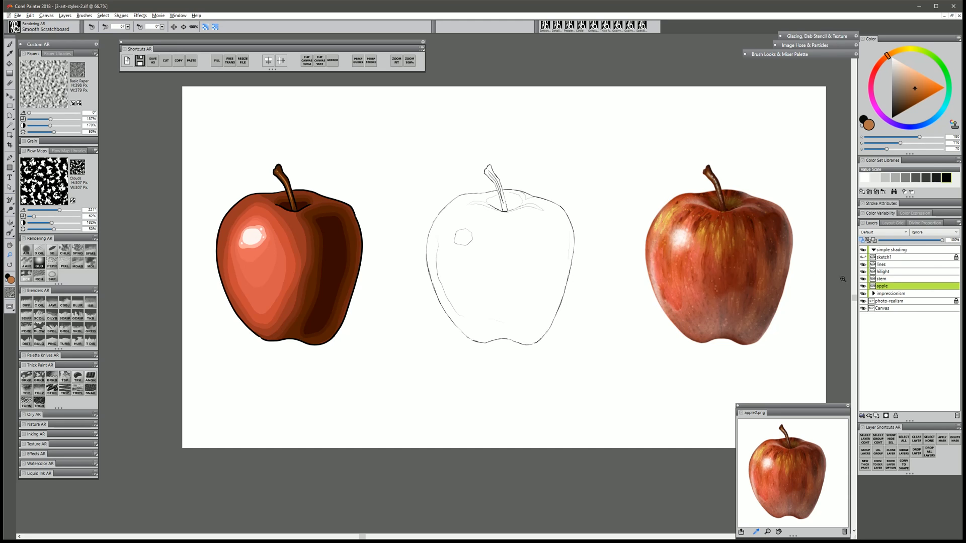
{"action": "left_click", "coordinate": [139, 17]}
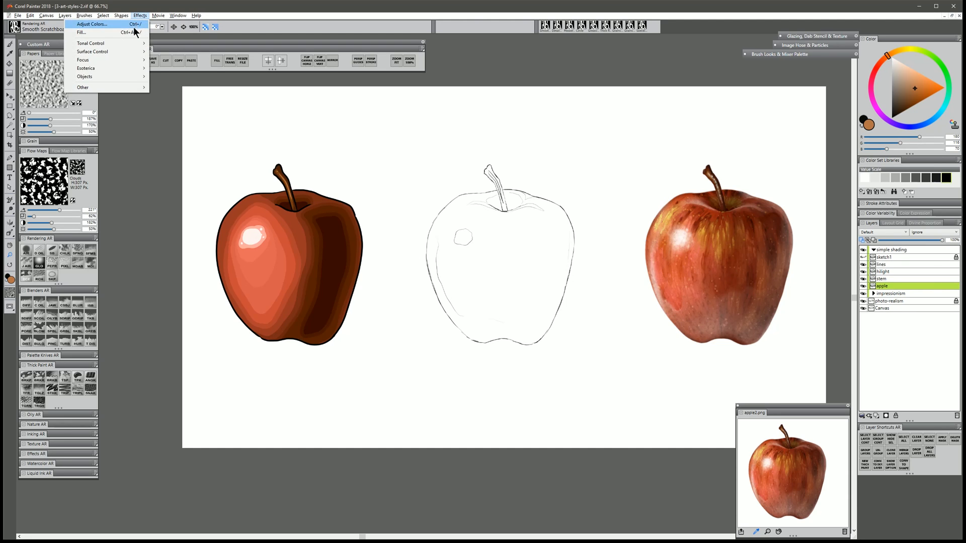
{"action": "mouse_move", "coordinate": [130, 44]}
{"action": "left_click", "coordinate": [180, 52]}
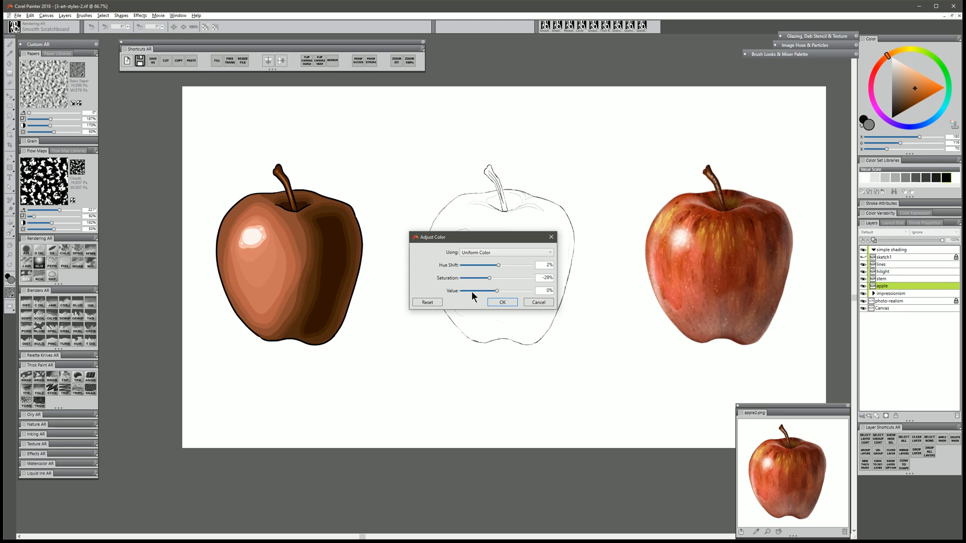
{"action": "left_click_drag", "start_coordinate": [496, 290], "coordinate": [504, 291]}
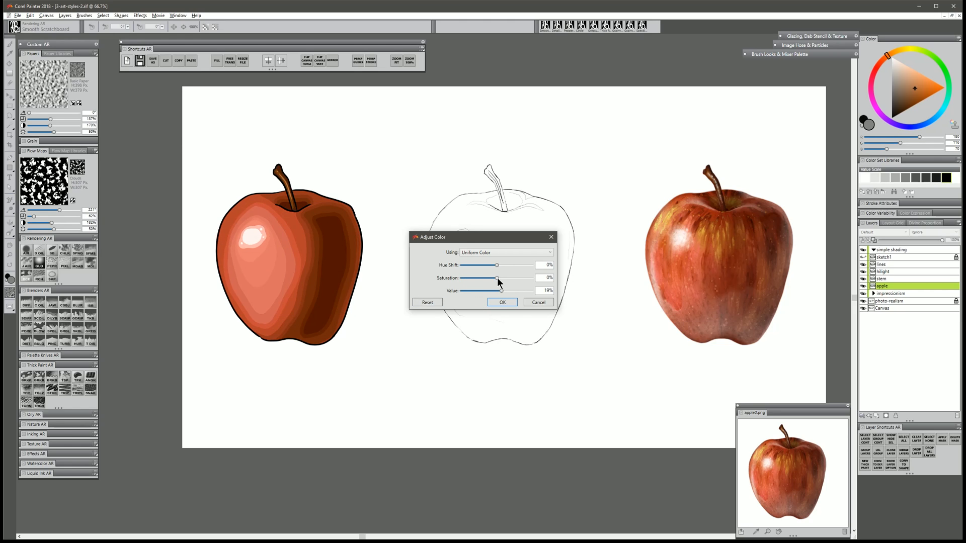
{"action": "left_click_drag", "start_coordinate": [497, 277], "coordinate": [509, 278]}
{"action": "left_click_drag", "start_coordinate": [497, 265], "coordinate": [506, 267]}
{"action": "left_click", "coordinate": [501, 303]}
- Check how the recoloured apple reads at a very small size compared with the photo-realistic one
{"action": "left_click", "coordinate": [483, 341], "text": "alt"}
{"action": "left_click", "coordinate": [482, 341], "text": "alt"}
{"action": "left_click", "coordinate": [483, 342], "text": "alt"}
{"action": "left_click", "coordinate": [484, 343], "text": "alt"}
{"action": "left_click", "coordinate": [485, 344], "text": "alt"}
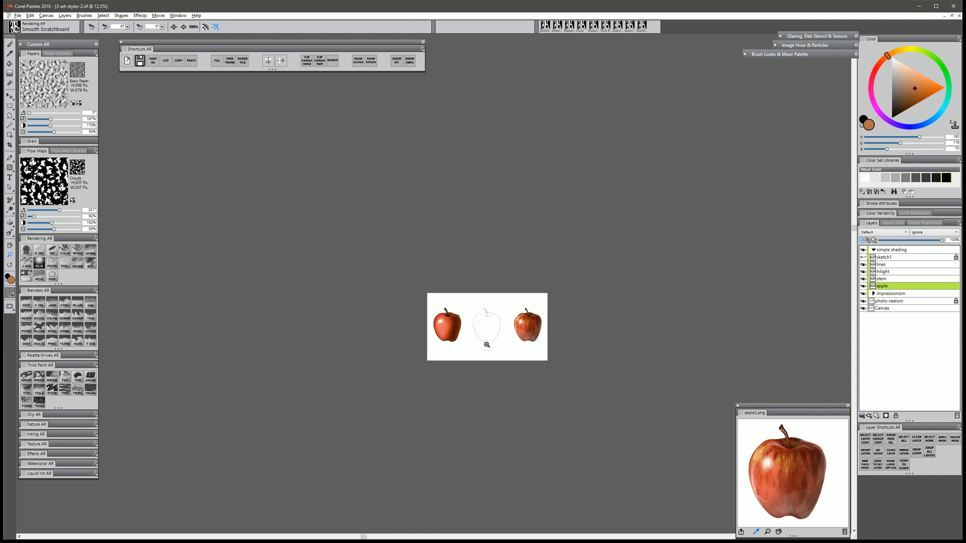
{"action": "left_click", "coordinate": [486, 346], "text": "alt"}
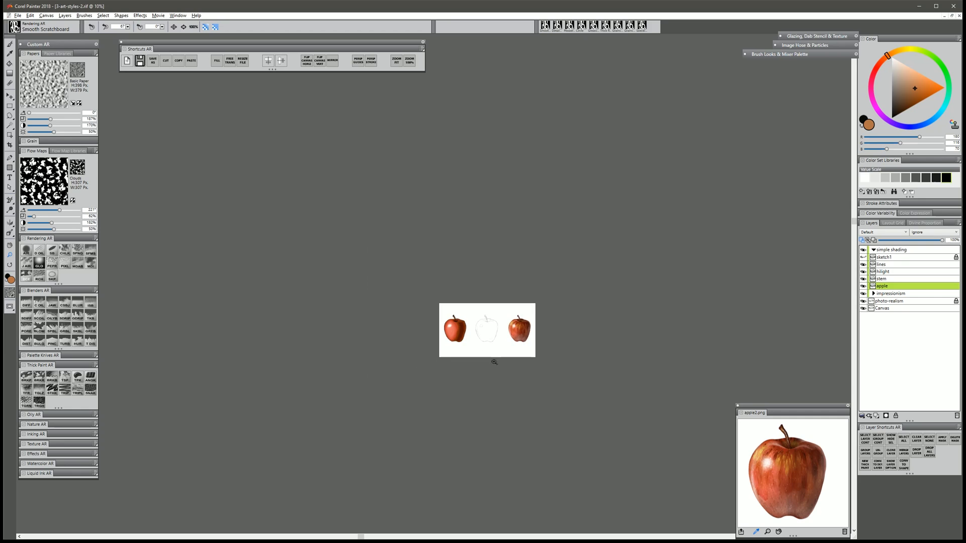
{"action": "left_click", "coordinate": [487, 336]}
{"action": "left_click", "coordinate": [487, 336]}
{"action": "left_click", "coordinate": [488, 337]}
{"action": "left_click", "coordinate": [487, 338]}
{"action": "left_click", "coordinate": [488, 342]}
{"action": "left_click", "coordinate": [489, 346]}
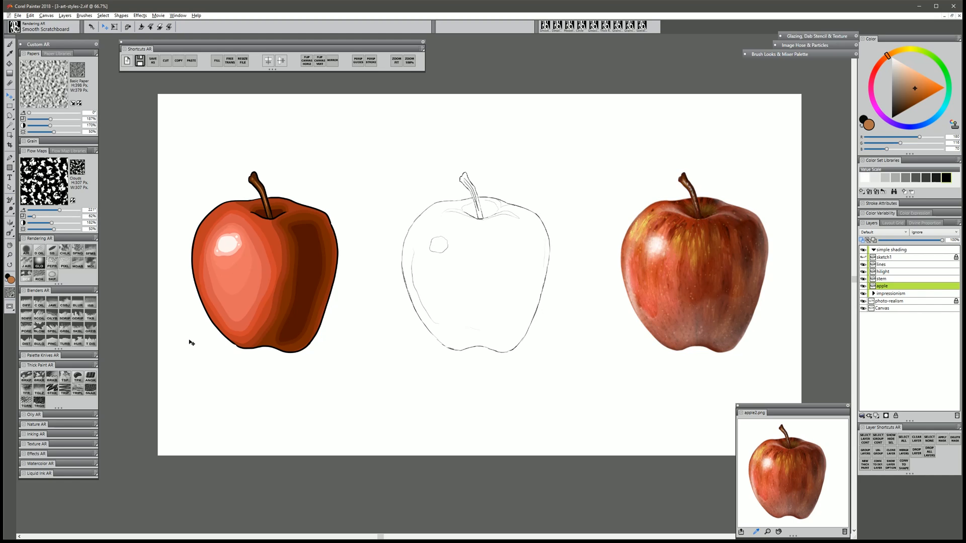
- Blend the hard tone edges on the first apple with the Diffuse Blur blender, varying the brush size
{"action": "left_click", "coordinate": [27, 305]}
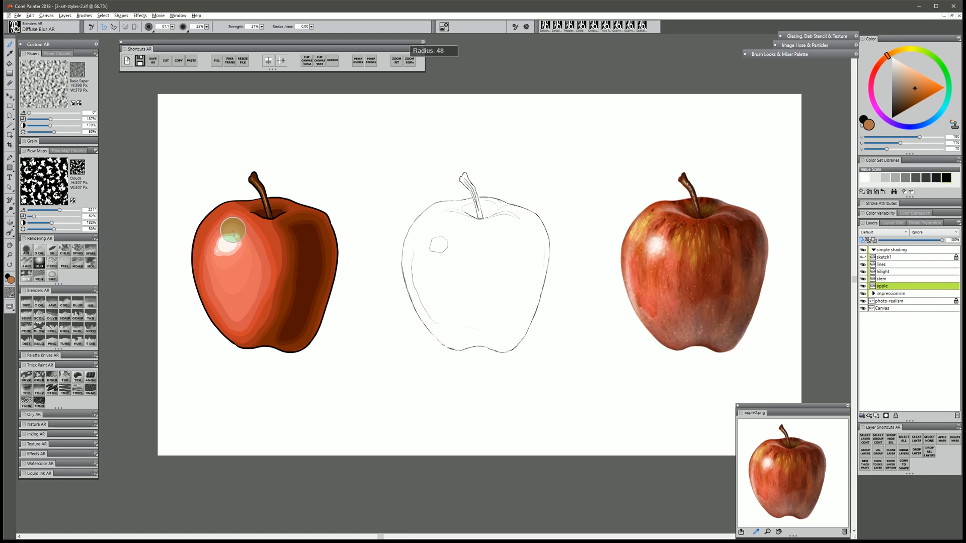
{"action": "mouse_move", "coordinate": [229, 227]}
{"action": "left_mouse_down"}
{"action": "mouse_move", "coordinate": [212, 248]}
{"action": "mouse_move", "coordinate": [226, 218]}
{"action": "mouse_move", "coordinate": [215, 235]}
{"action": "mouse_move", "coordinate": [244, 222]}
{"action": "mouse_move", "coordinate": [226, 224]}
{"action": "mouse_move", "coordinate": [205, 261]}
{"action": "mouse_move", "coordinate": [209, 243]}
{"action": "mouse_move", "coordinate": [205, 269]}
{"action": "mouse_move", "coordinate": [236, 319]}
{"action": "left_mouse_up"}
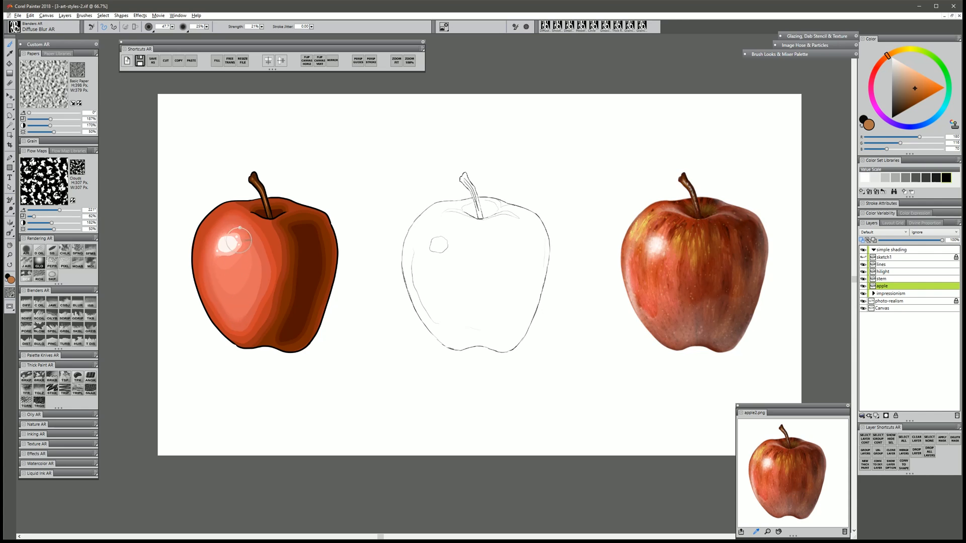
{"action": "mouse_move", "coordinate": [259, 238]}
{"action": "left_mouse_down"}
{"action": "mouse_move", "coordinate": [223, 260]}
{"action": "mouse_move", "coordinate": [251, 256]}
{"action": "mouse_move", "coordinate": [256, 233]}
{"action": "mouse_move", "coordinate": [265, 275]}
{"action": "mouse_move", "coordinate": [257, 307]}
{"action": "mouse_move", "coordinate": [260, 269]}
{"action": "mouse_move", "coordinate": [248, 300]}
{"action": "mouse_move", "coordinate": [231, 288]}
{"action": "mouse_move", "coordinate": [233, 318]}
{"action": "mouse_move", "coordinate": [247, 333]}
{"action": "mouse_move", "coordinate": [269, 296]}
{"action": "mouse_move", "coordinate": [268, 328]}
{"action": "mouse_move", "coordinate": [280, 233]}
{"action": "mouse_move", "coordinate": [321, 243]}
{"action": "mouse_move", "coordinate": [284, 327]}
{"action": "mouse_move", "coordinate": [319, 280]}
{"action": "mouse_move", "coordinate": [275, 310]}
{"action": "left_mouse_up"}
{"action": "key", "text": "["}
{"action": "mouse_move", "coordinate": [261, 209]}
{"action": "left_mouse_down"}
{"action": "mouse_move", "coordinate": [285, 211]}
{"action": "mouse_move", "coordinate": [233, 207]}
{"action": "mouse_move", "coordinate": [214, 236]}
{"action": "mouse_move", "coordinate": [208, 300]}
{"action": "mouse_move", "coordinate": [245, 338]}
{"action": "mouse_move", "coordinate": [277, 341]}
{"action": "mouse_move", "coordinate": [310, 309]}
{"action": "mouse_move", "coordinate": [288, 336]}
{"action": "mouse_move", "coordinate": [271, 227]}
{"action": "mouse_move", "coordinate": [322, 280]}
{"action": "mouse_move", "coordinate": [311, 327]}
{"action": "mouse_move", "coordinate": [338, 274]}
{"action": "mouse_move", "coordinate": [232, 251]}
{"action": "mouse_move", "coordinate": [237, 211]}
{"action": "mouse_move", "coordinate": [276, 213]}
{"action": "mouse_move", "coordinate": [227, 241]}
{"action": "mouse_move", "coordinate": [244, 334]}
{"action": "mouse_move", "coordinate": [260, 235]}
{"action": "left_mouse_up"}
{"action": "key", "text": "]"}
- Soften the white highlight's edges on the hilight layer and collapse the simple shading group
{"action": "left_click", "coordinate": [885, 272]}
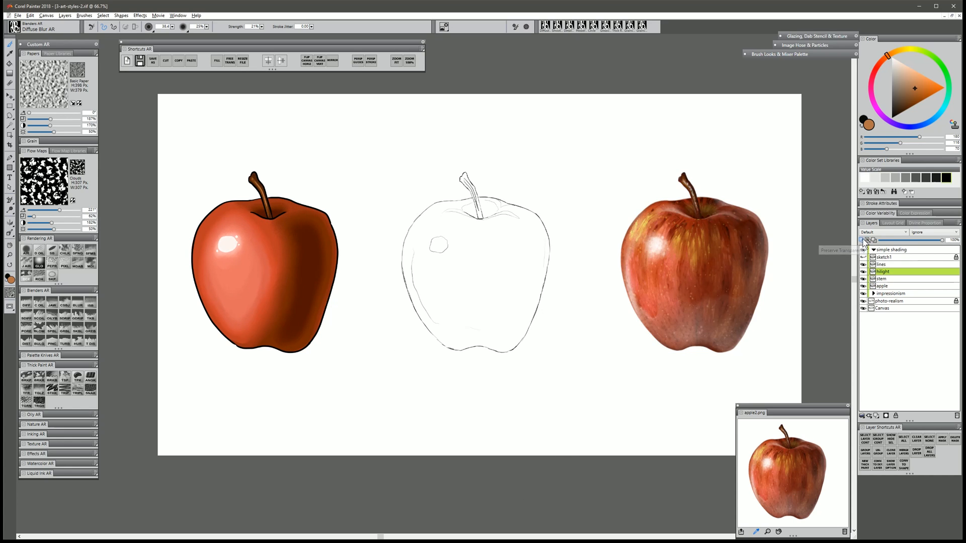
{"action": "mouse_move", "coordinate": [225, 233]}
{"action": "left_mouse_down"}
{"action": "mouse_move", "coordinate": [215, 254]}
{"action": "mouse_move", "coordinate": [233, 247]}
{"action": "mouse_move", "coordinate": [230, 234]}
{"action": "mouse_move", "coordinate": [215, 250]}
{"action": "mouse_move", "coordinate": [241, 249]}
{"action": "left_mouse_up"}
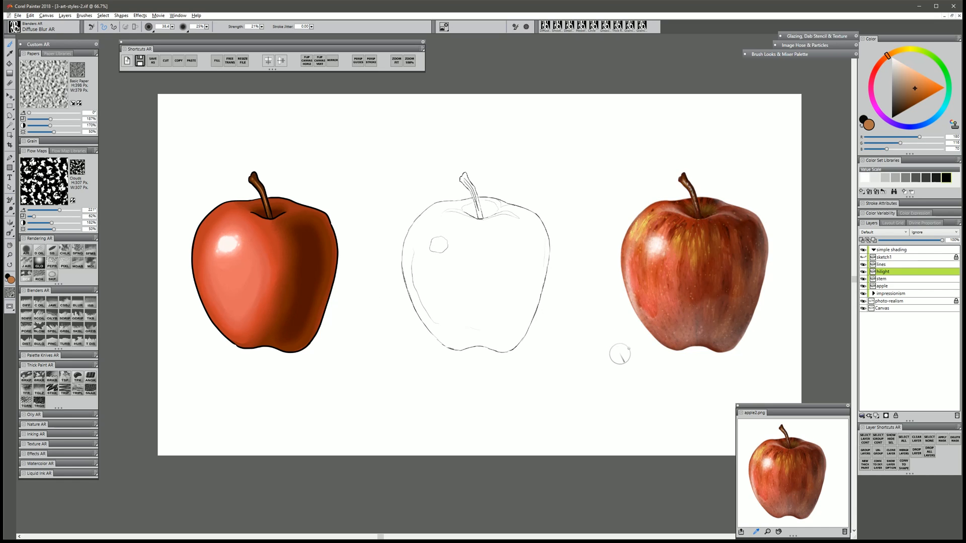
{"action": "left_click", "coordinate": [874, 249]}
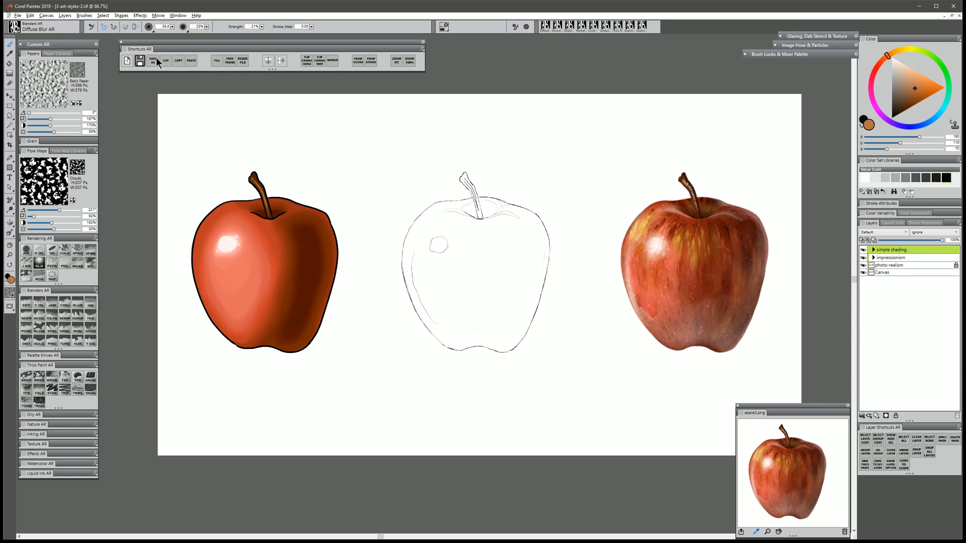
- Expand the impressionism group and lower the sketch2 layer's opacity to about 33%
{"action": "left_click", "coordinate": [873, 257]}
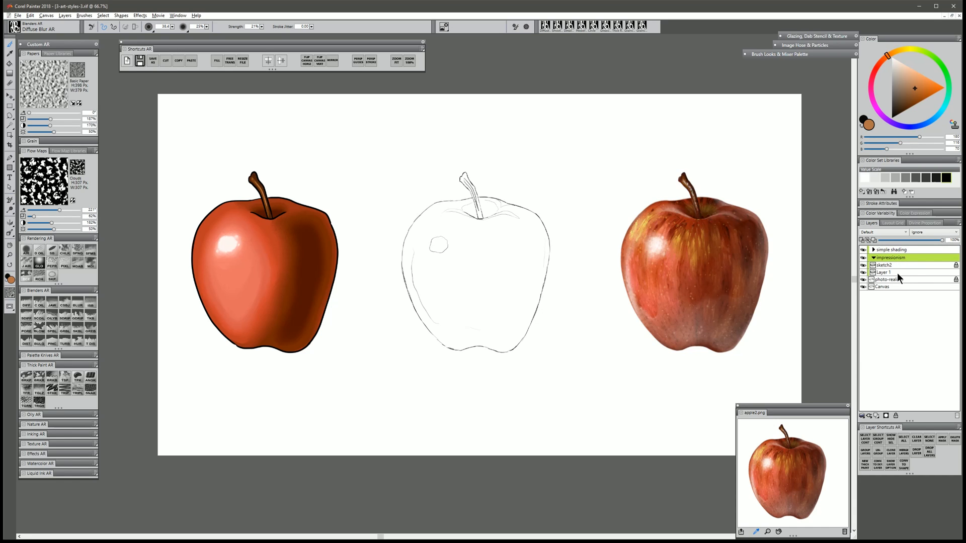
{"action": "left_click", "coordinate": [890, 266]}
{"action": "left_click_drag", "start_coordinate": [941, 240], "coordinate": [908, 240]}
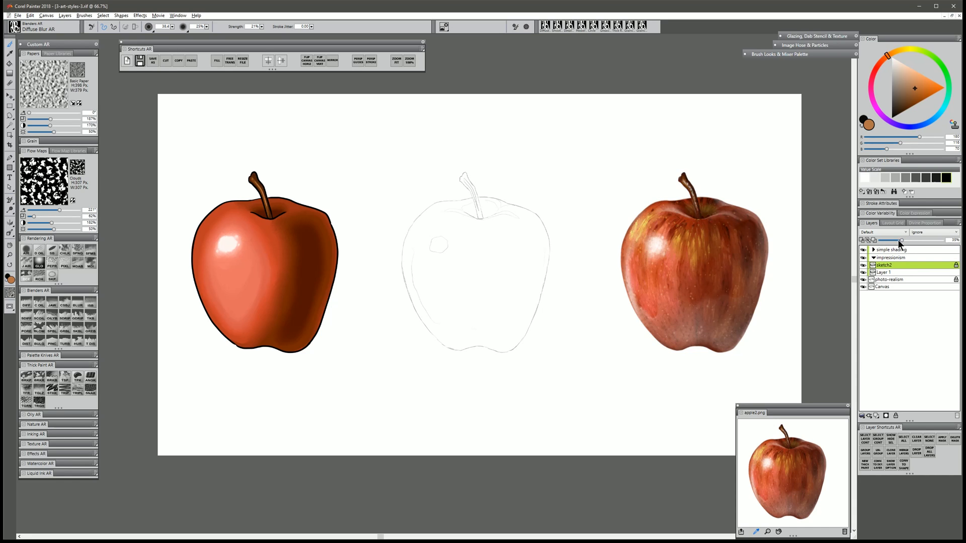
- Rename Layer 1 in the impressionism group as apple
{"action": "left_click", "coordinate": [887, 273]}
{"action": "double_click", "coordinate": [885, 272]}
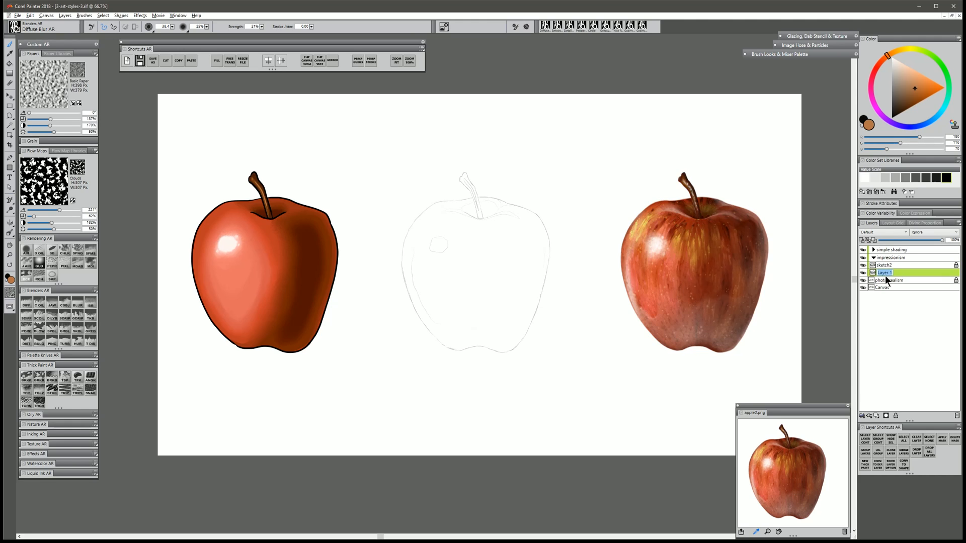
{"action": "type", "text": "apple"}
{"action": "key", "text": "Return"}
- Select the middle apple's body with a freehand lasso following its sketched outline
{"action": "left_click", "coordinate": [10, 116]}
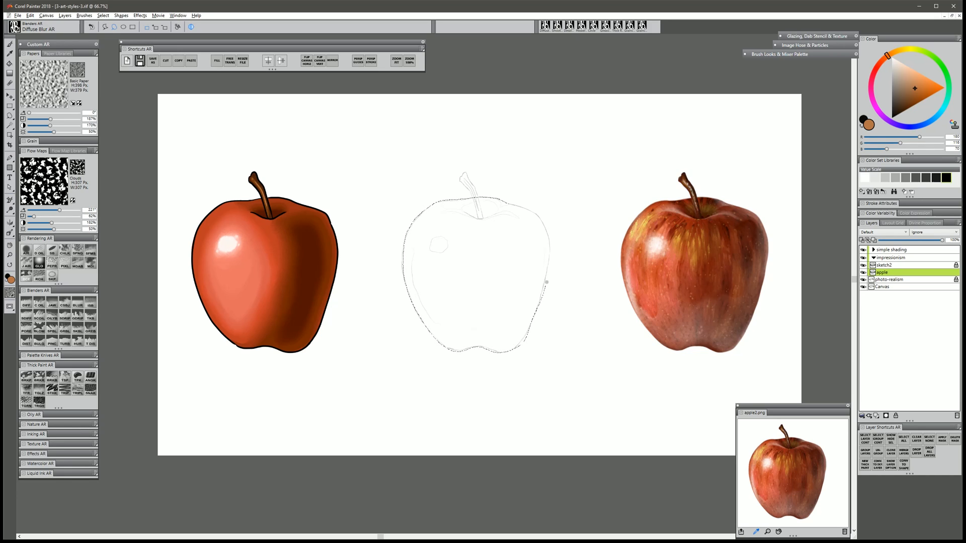
{"action": "left_click_drag", "start_coordinate": [515, 205], "coordinate": [546, 227]}
{"action": "left_click_drag", "start_coordinate": [478, 360], "coordinate": [512, 362]}
- Fill the selected apple body with a red sampled from the first apple and deselect it
{"action": "left_click", "coordinate": [10, 63]}
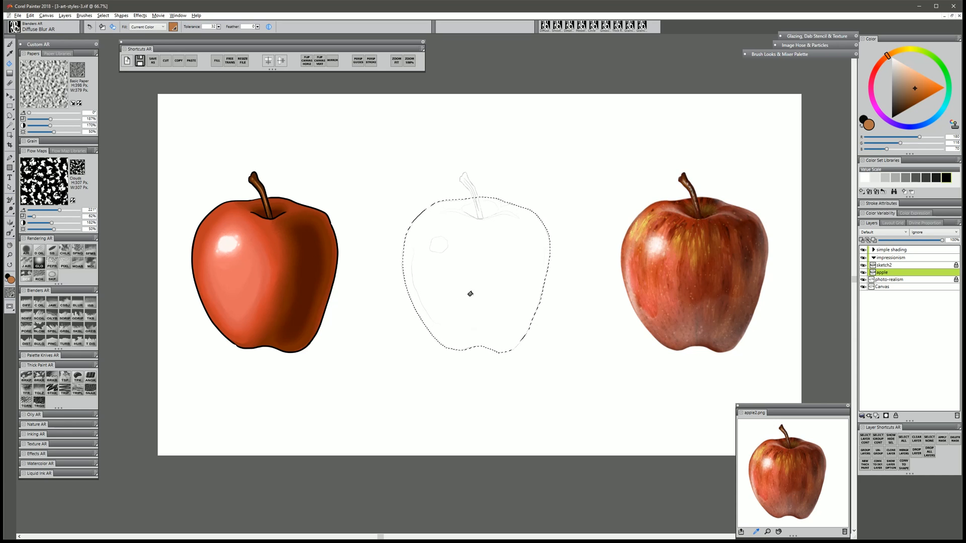
{"action": "left_click", "coordinate": [276, 252], "text": "alt"}
{"action": "left_click", "coordinate": [522, 318]}
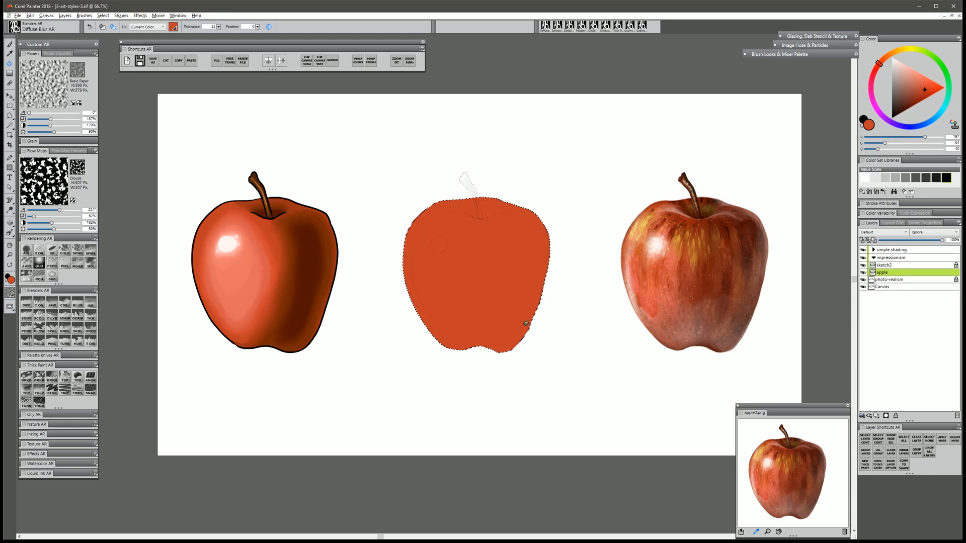
{"action": "key", "text": "ctrl+d"}
- Add a layer named stem above the apple layer and lasso the middle apple's sketched stem
{"action": "left_click", "coordinate": [877, 416]}
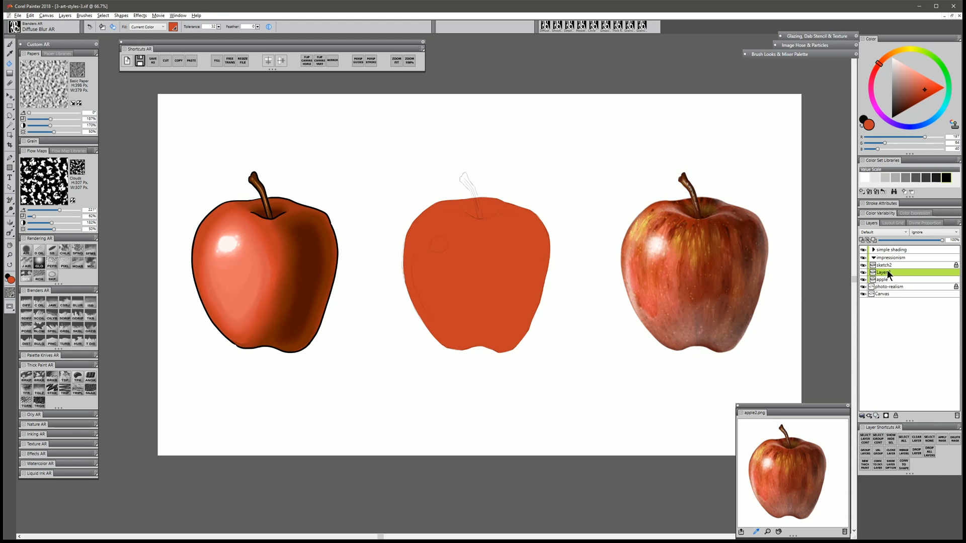
{"action": "left_click", "coordinate": [10, 116]}
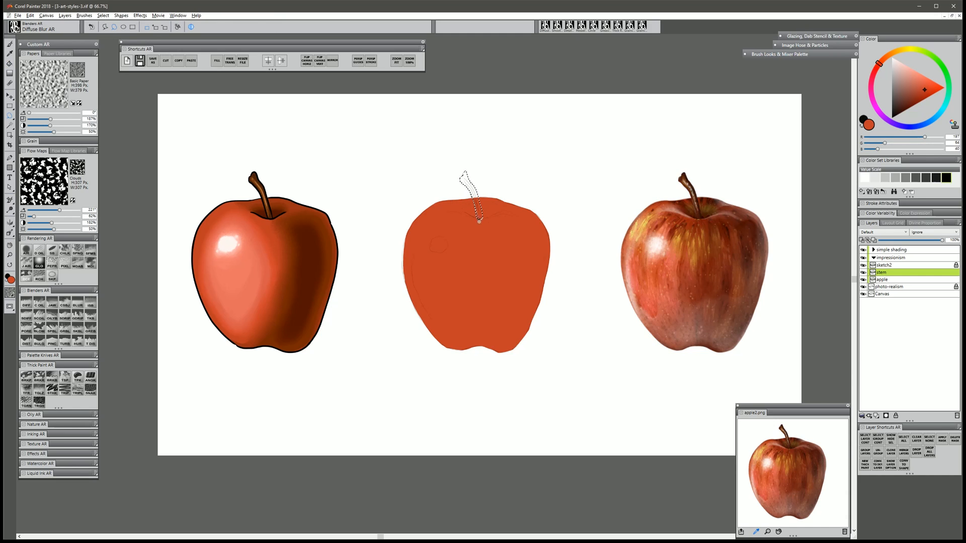
- Fill the stem selection with a dark brown sampled from the first apple and deselect it
{"action": "key", "text": "b"}
{"action": "left_click", "coordinate": [255, 177], "text": "alt"}
{"action": "left_click", "coordinate": [312, 327], "text": "alt"}
{"action": "key", "text": "ctrl+f"}
{"action": "key", "text": "Return"}
{"action": "key", "text": "ctrl+d"}
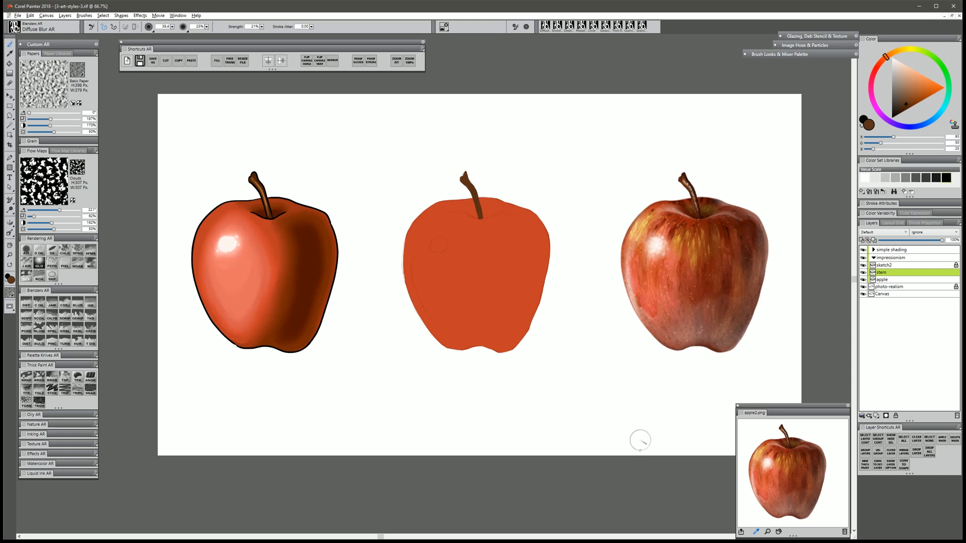
- Hide the stem and apple layers of the middle apple
{"action": "left_click", "coordinate": [863, 272]}
{"action": "left_click", "coordinate": [863, 279]}
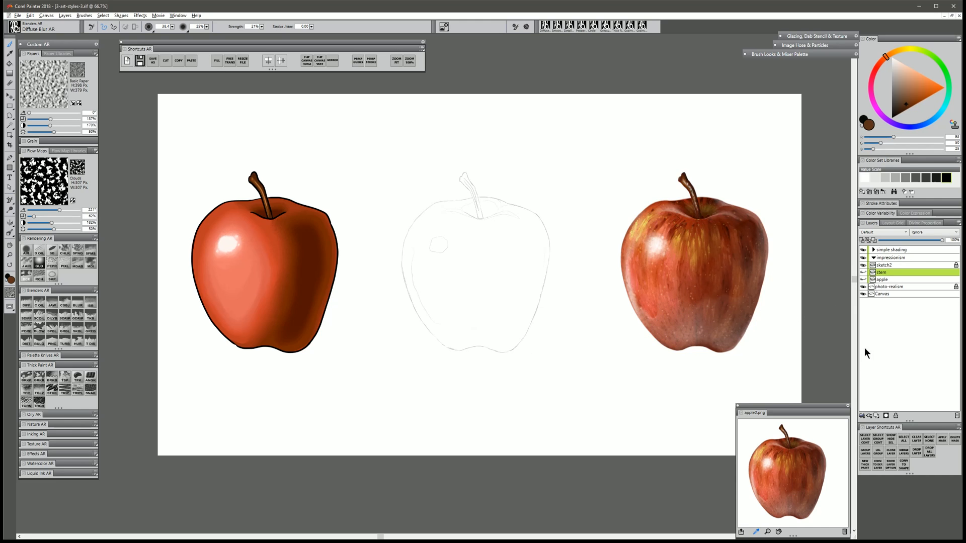
- Add a thick paint layer above the stem layer and choose the Knife Canvas brush look
{"action": "left_click", "coordinate": [865, 464]}
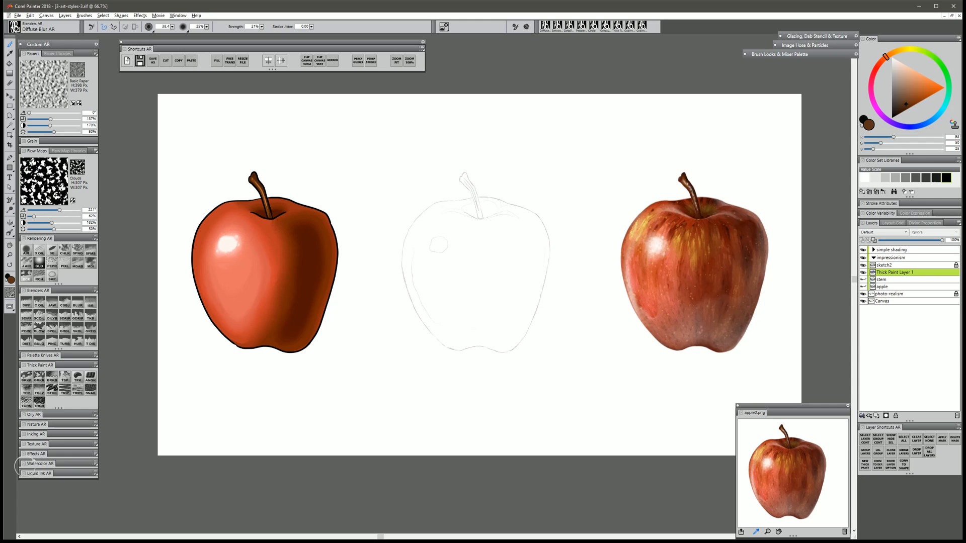
{"action": "left_click", "coordinate": [798, 55]}
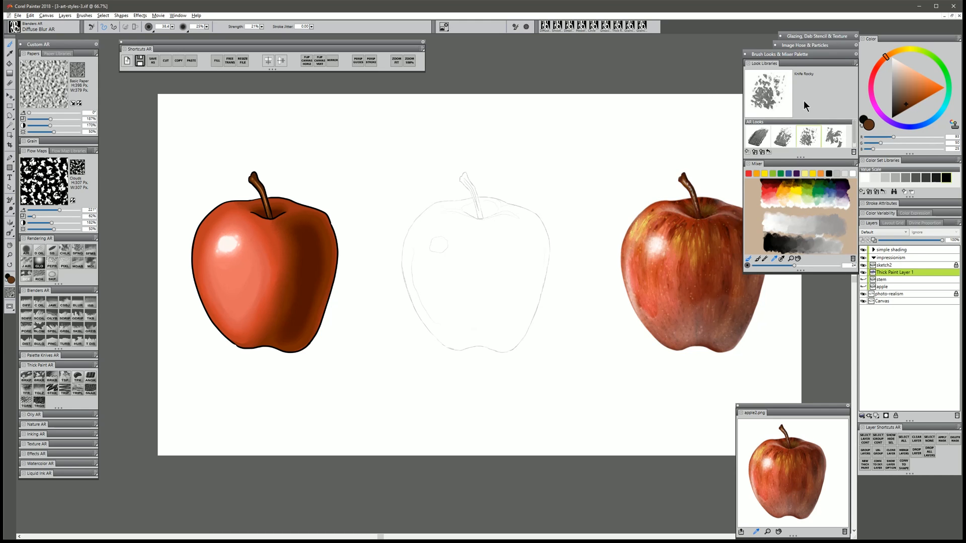
{"action": "left_click", "coordinate": [762, 136]}
- Select the hidden apple layer's content and paint it dark red with thick vertical strokes on the thick paint layer
{"action": "left_click", "coordinate": [885, 287]}
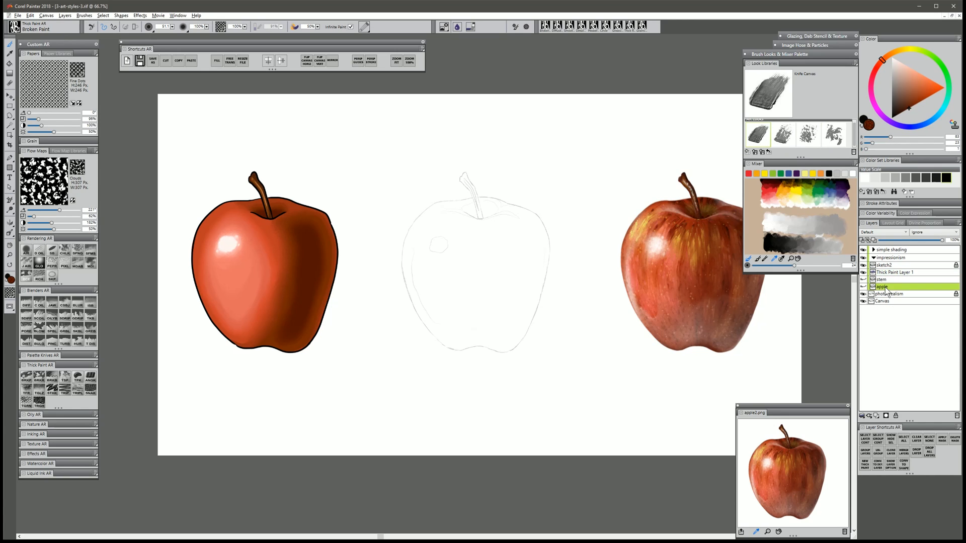
{"action": "right_click", "coordinate": [885, 288]}
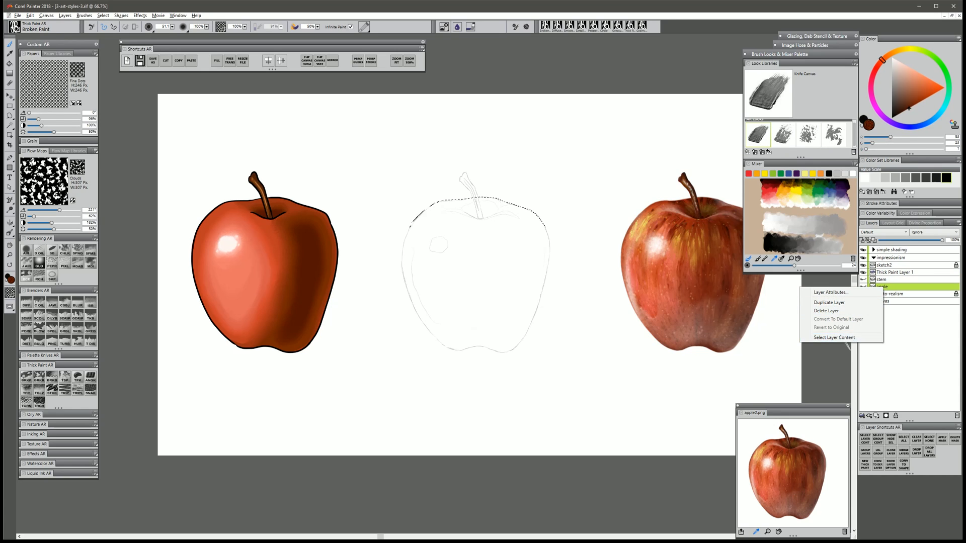
{"action": "left_click", "coordinate": [843, 337]}
{"action": "left_click", "coordinate": [894, 272]}
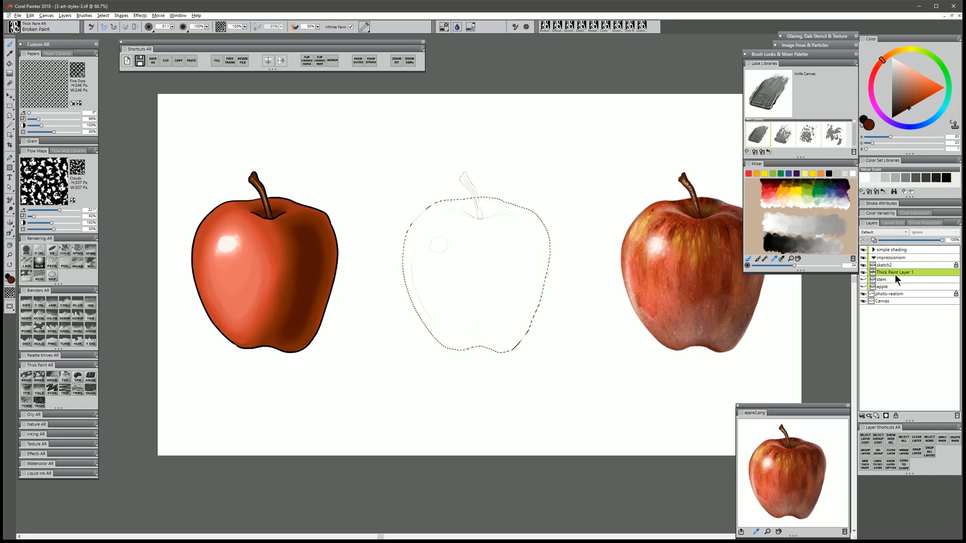
{"action": "key", "text": "ctrl+shift+h"}
{"action": "mouse_move", "coordinate": [470, 201]}
{"action": "left_mouse_down"}
{"action": "mouse_move", "coordinate": [428, 209]}
{"action": "mouse_move", "coordinate": [410, 252]}
{"action": "mouse_move", "coordinate": [415, 301]}
{"action": "mouse_move", "coordinate": [443, 340]}
{"action": "mouse_move", "coordinate": [478, 348]}
{"action": "mouse_move", "coordinate": [520, 338]}
{"action": "mouse_move", "coordinate": [545, 310]}
{"action": "mouse_move", "coordinate": [546, 219]}
{"action": "mouse_move", "coordinate": [495, 204]}
{"action": "mouse_move", "coordinate": [435, 223]}
{"action": "mouse_move", "coordinate": [425, 301]}
{"action": "mouse_move", "coordinate": [442, 274]}
{"action": "mouse_move", "coordinate": [470, 327]}
{"action": "mouse_move", "coordinate": [511, 312]}
{"action": "mouse_move", "coordinate": [528, 259]}
{"action": "mouse_move", "coordinate": [513, 251]}
{"action": "mouse_move", "coordinate": [491, 203]}
{"action": "mouse_move", "coordinate": [454, 274]}
{"action": "mouse_move", "coordinate": [467, 201]}
{"action": "mouse_move", "coordinate": [421, 303]}
{"action": "mouse_move", "coordinate": [438, 305]}
{"action": "mouse_move", "coordinate": [467, 229]}
{"action": "mouse_move", "coordinate": [475, 271]}
{"action": "mouse_move", "coordinate": [493, 258]}
{"action": "mouse_move", "coordinate": [501, 318]}
{"action": "mouse_move", "coordinate": [526, 289]}
{"action": "mouse_move", "coordinate": [526, 324]}
{"action": "mouse_move", "coordinate": [508, 305]}
{"action": "mouse_move", "coordinate": [486, 224]}
{"action": "mouse_move", "coordinate": [477, 282]}
{"action": "mouse_move", "coordinate": [526, 377]}
{"action": "left_mouse_up"}
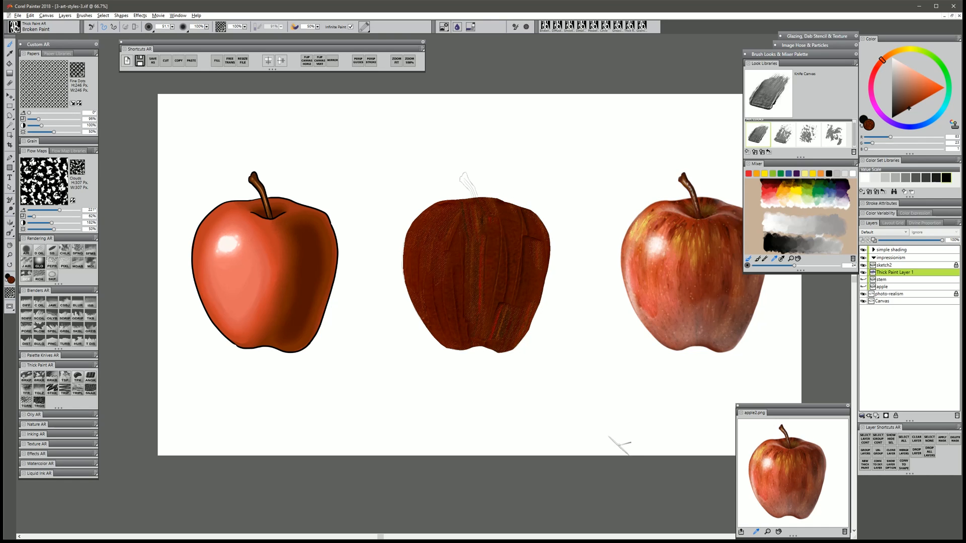
- Rename the painted thick paint layer as apple
{"action": "double_click", "coordinate": [890, 273]}
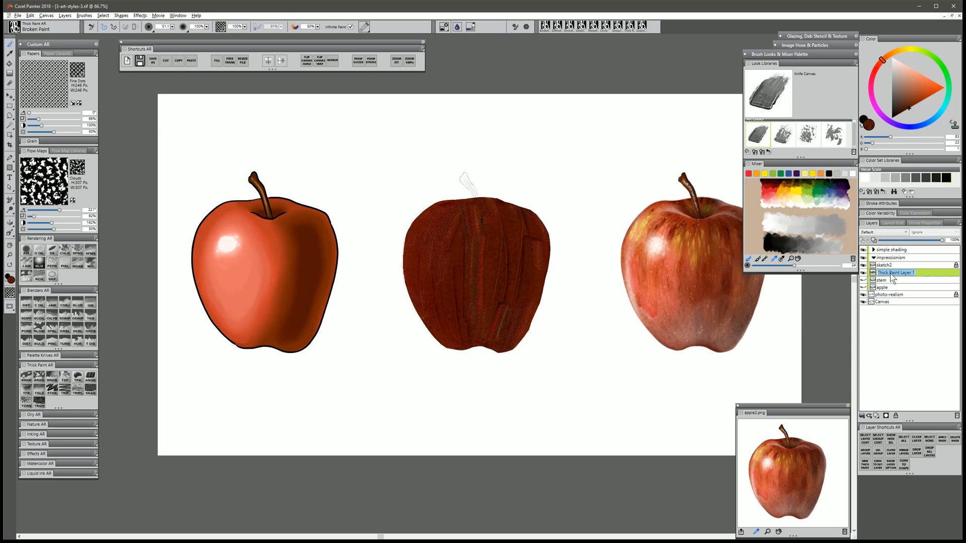
{"action": "type", "text": "apple"}
{"action": "key", "text": "Return"}
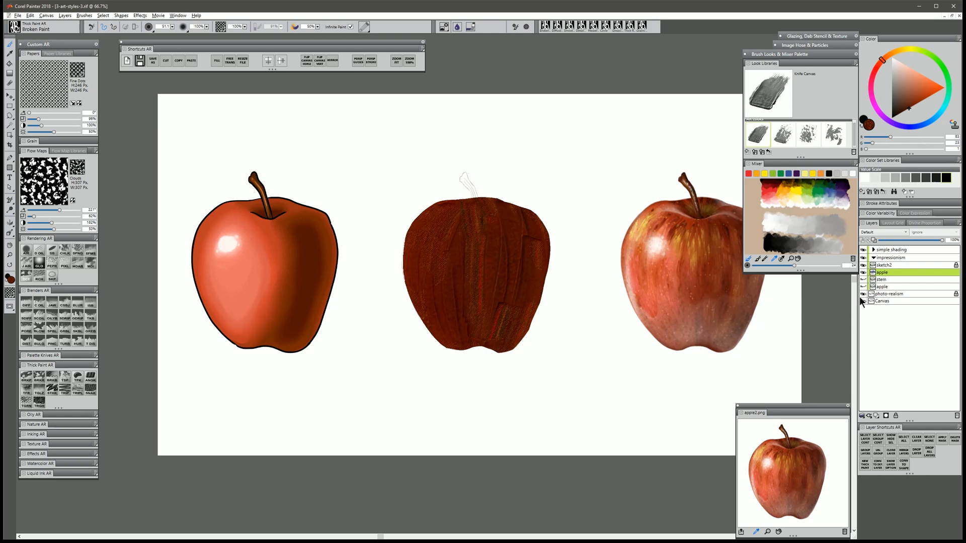
- Add a thick paint layer named stem and paint the hidden stem layer's shape on it in brown sampled from the first apple's stem
{"action": "left_click", "coordinate": [866, 464]}
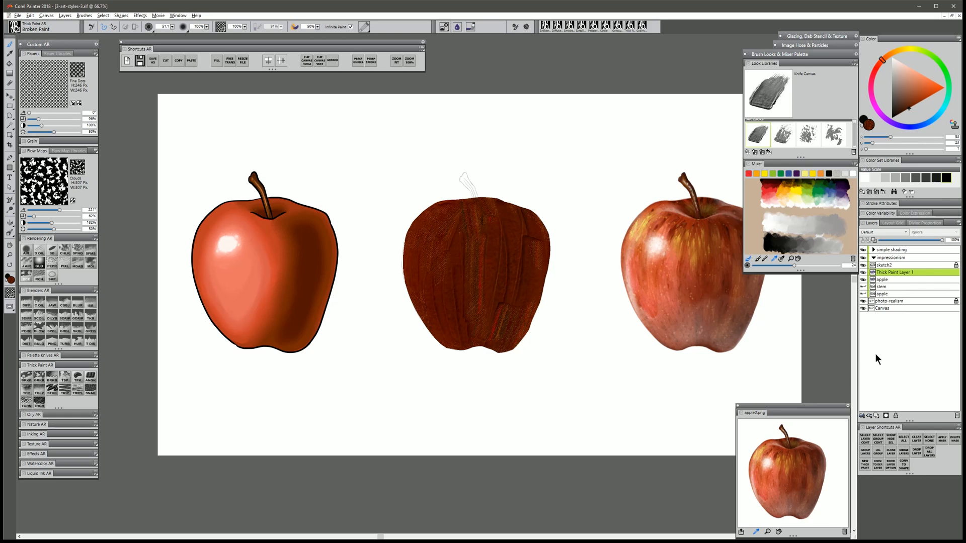
{"action": "right_click", "coordinate": [883, 286]}
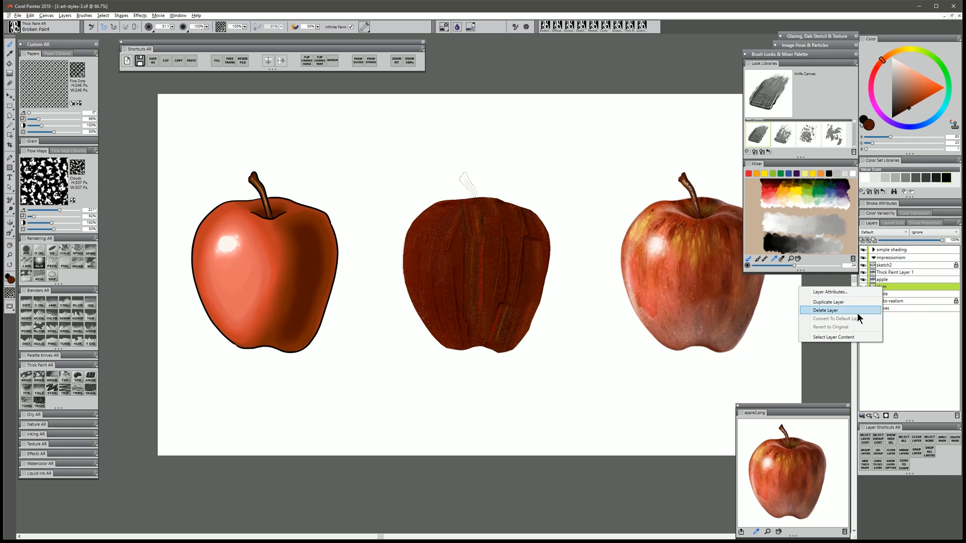
{"action": "left_click", "coordinate": [846, 337]}
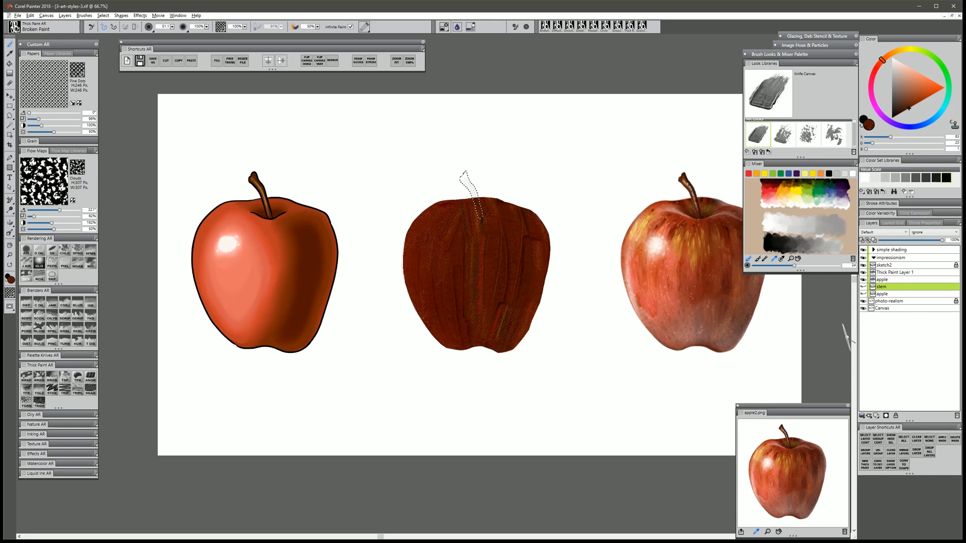
{"action": "double_click", "coordinate": [895, 271]}
{"action": "type", "text": "stem"}
{"action": "key", "text": "Return"}
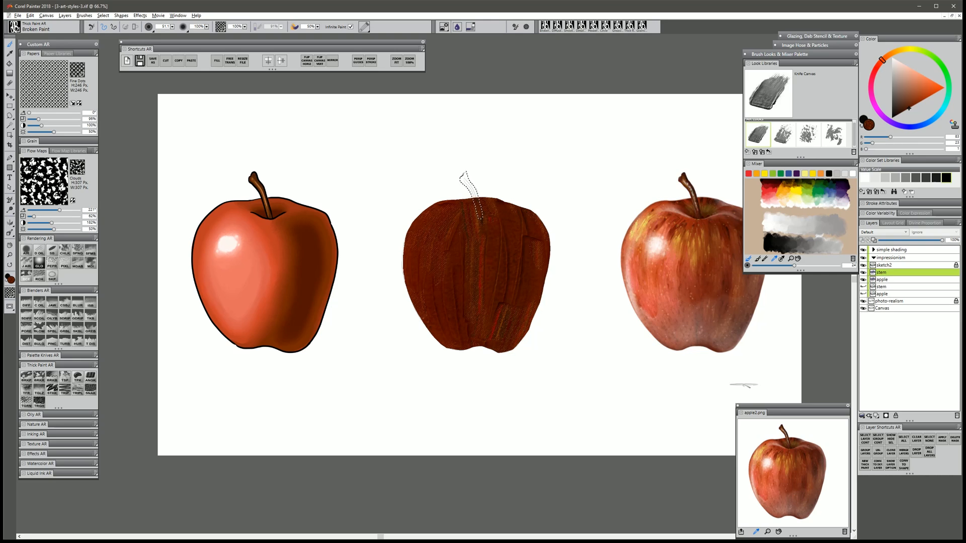
{"action": "left_click", "coordinate": [257, 178], "text": "alt"}
{"action": "mouse_move", "coordinate": [462, 174]}
{"action": "left_mouse_down"}
{"action": "mouse_move", "coordinate": [478, 215]}
{"action": "mouse_move", "coordinate": [464, 176]}
{"action": "left_mouse_up"}
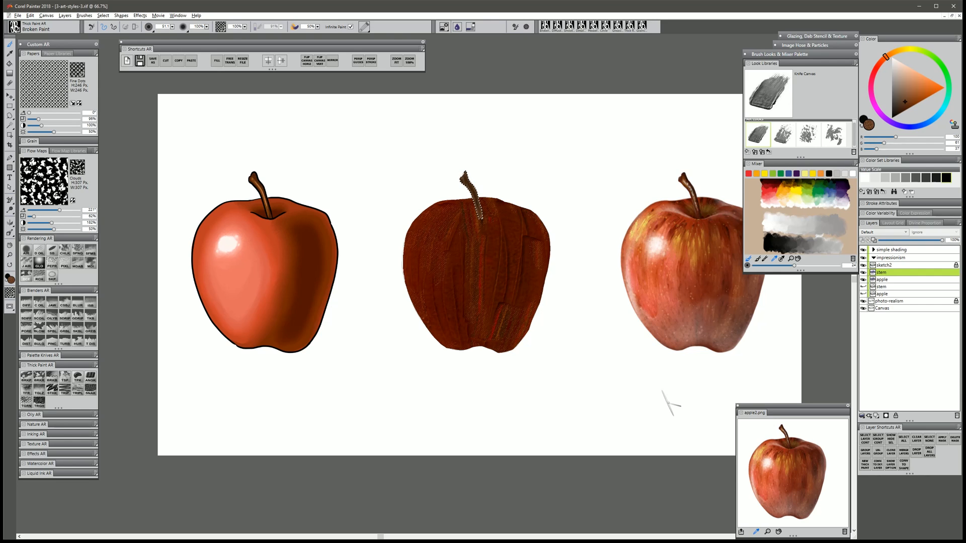
- Raise the sketch2 layer to 100% opacity and fill its unlocked sketch lines with white
{"action": "left_click", "coordinate": [900, 265]}
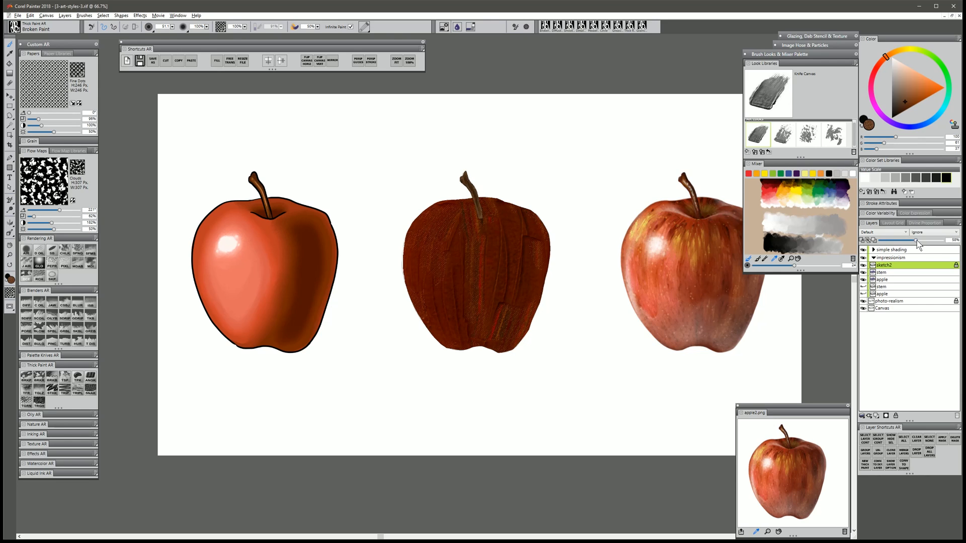
{"action": "left_click_drag", "start_coordinate": [930, 242], "coordinate": [942, 240]}
{"action": "left_click_drag", "start_coordinate": [905, 88], "coordinate": [871, 16]}
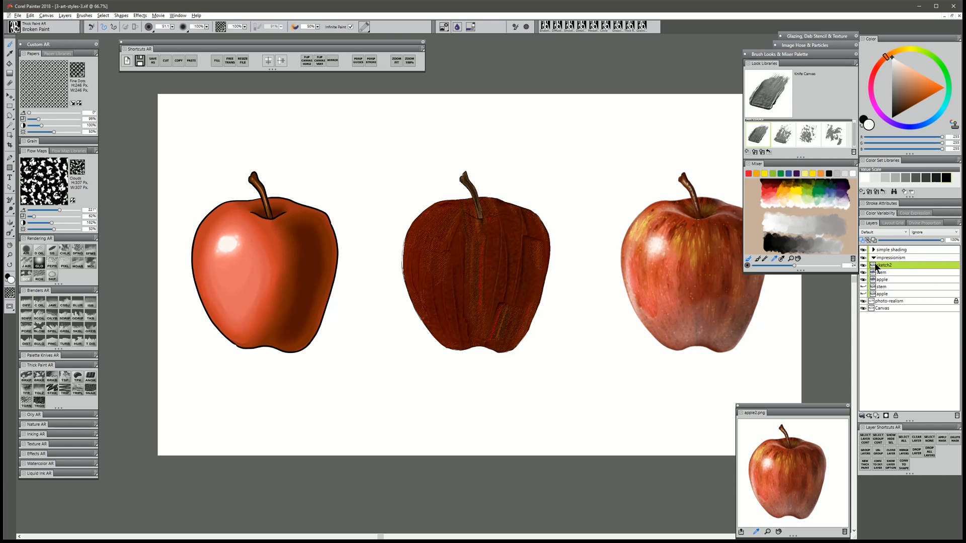
{"action": "left_click", "coordinate": [218, 60]}
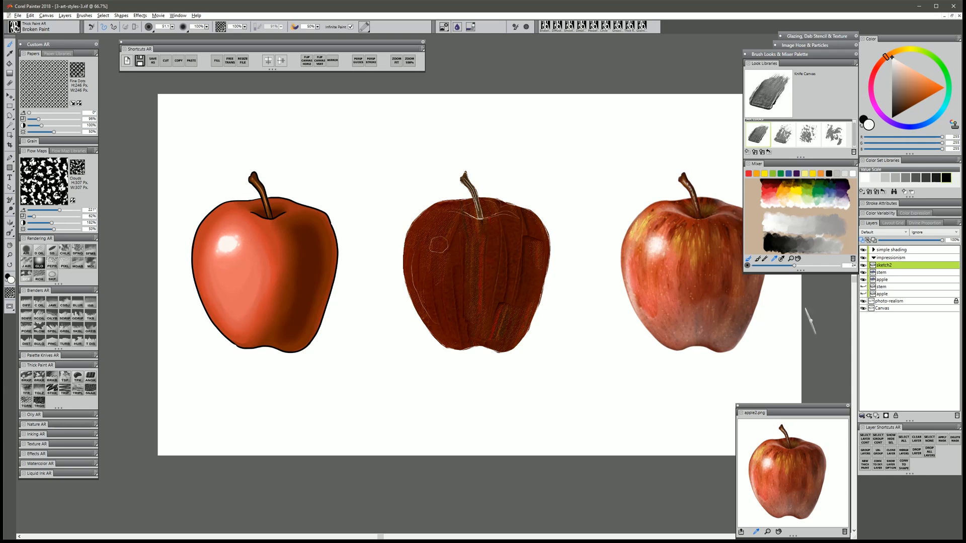
- Add a thick paint layer named mid above the painted apple layer and paint a curved midtone band in red sampled from the first apple
{"action": "left_click", "coordinate": [886, 279]}
{"action": "left_click", "coordinate": [865, 465]}
{"action": "double_click", "coordinate": [895, 279]}
{"action": "key", "text": "BackSpace"}
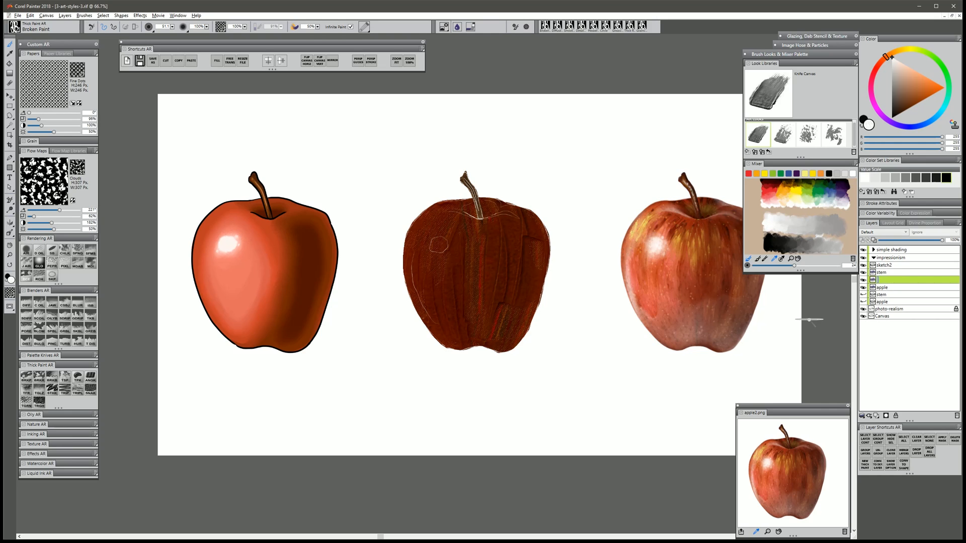
{"action": "key", "text": "Return"}
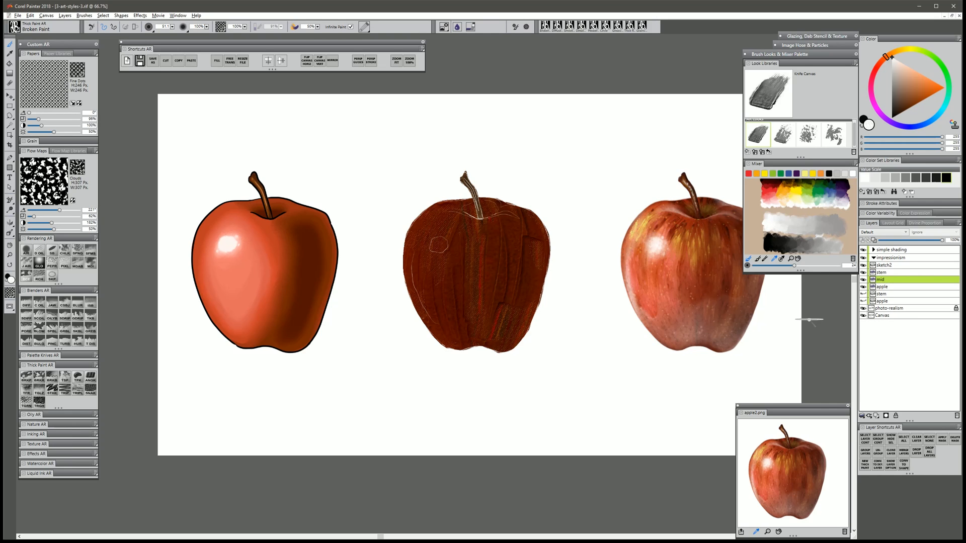
{"action": "left_click", "coordinate": [271, 235], "text": "alt"}
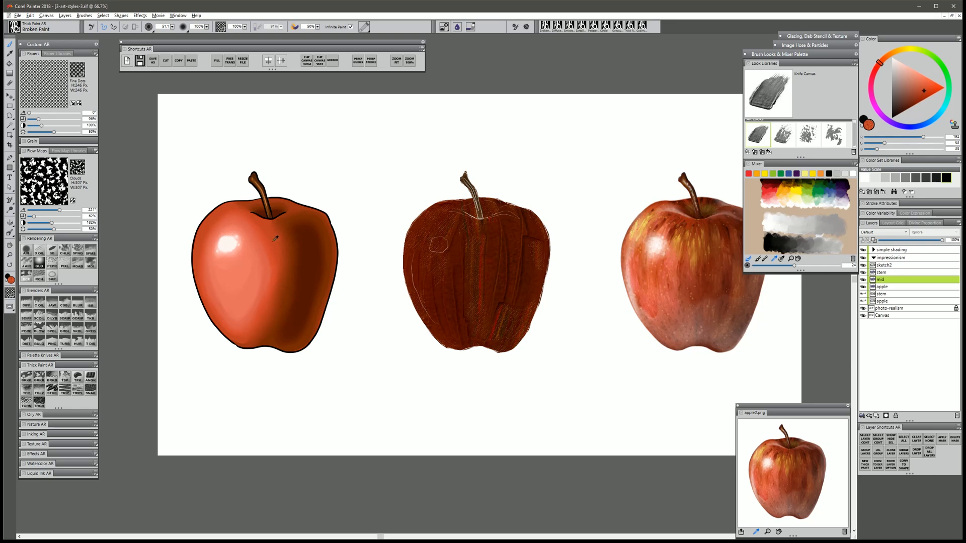
{"action": "mouse_move", "coordinate": [477, 226]}
{"action": "left_mouse_down"}
{"action": "mouse_move", "coordinate": [493, 272]}
{"action": "mouse_move", "coordinate": [480, 326]}
{"action": "mouse_move", "coordinate": [453, 329]}
{"action": "mouse_move", "coordinate": [430, 317]}
{"action": "mouse_move", "coordinate": [415, 283]}
{"action": "mouse_move", "coordinate": [443, 326]}
{"action": "mouse_move", "coordinate": [496, 332]}
{"action": "mouse_move", "coordinate": [499, 259]}
{"action": "mouse_move", "coordinate": [489, 229]}
{"action": "mouse_move", "coordinate": [459, 213]}
{"action": "left_mouse_up"}
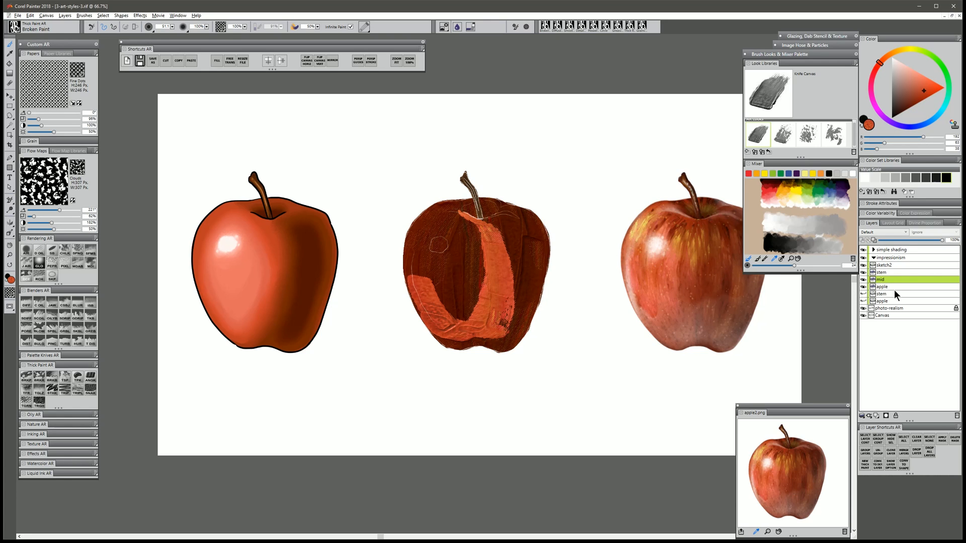
- Select the middle apple's shape and cover its lit side and upper right rim with midtone red on the mid layer
{"action": "right_click", "coordinate": [879, 299]}
{"action": "left_click", "coordinate": [845, 352]}
{"action": "left_click", "coordinate": [889, 288]}
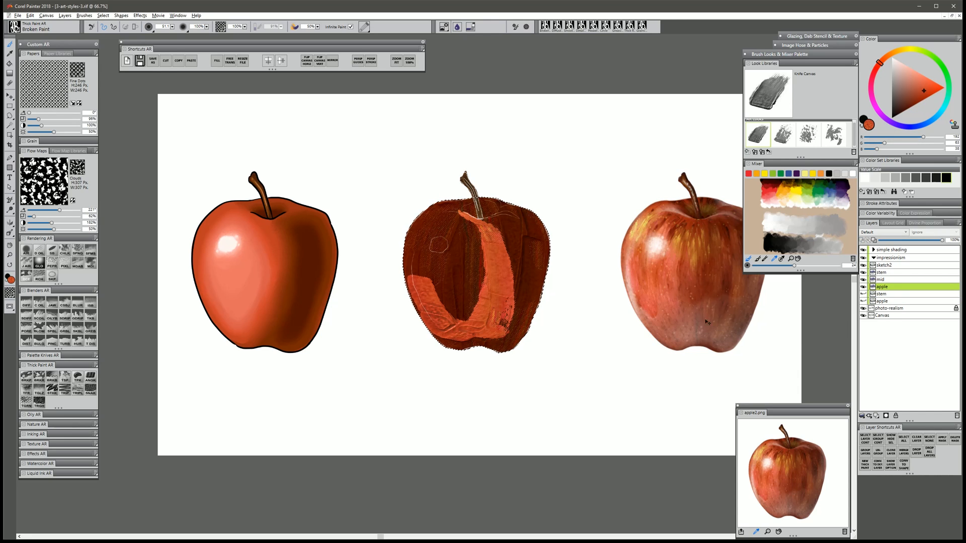
{"action": "left_click", "coordinate": [880, 280]}
{"action": "mouse_move", "coordinate": [457, 213]}
{"action": "left_mouse_down"}
{"action": "mouse_move", "coordinate": [438, 239]}
{"action": "mouse_move", "coordinate": [426, 239]}
{"action": "left_mouse_up"}
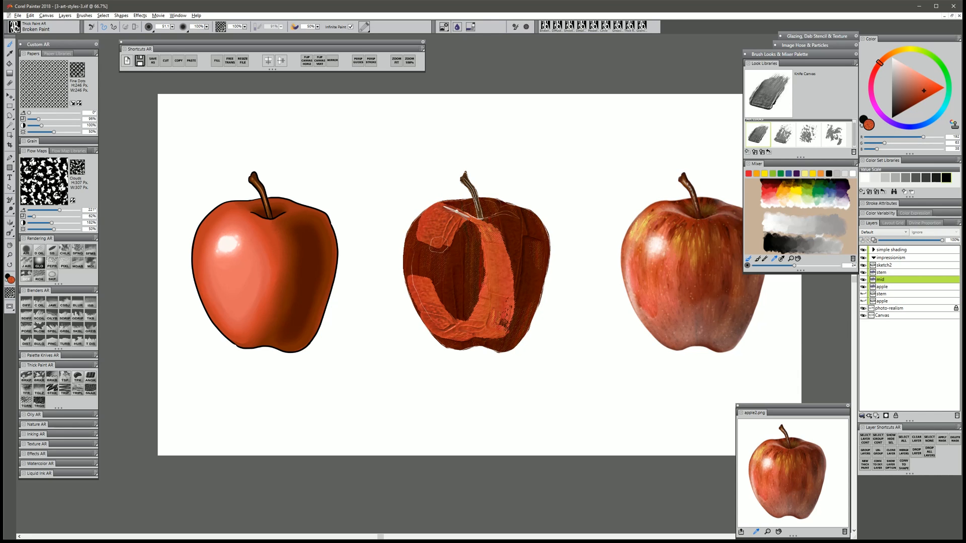
{"action": "mouse_move", "coordinate": [458, 196]}
{"action": "left_mouse_down"}
{"action": "mouse_move", "coordinate": [450, 208]}
{"action": "mouse_move", "coordinate": [469, 194]}
{"action": "left_mouse_up"}
{"action": "mouse_move", "coordinate": [418, 222]}
{"action": "left_mouse_down"}
{"action": "mouse_move", "coordinate": [418, 291]}
{"action": "mouse_move", "coordinate": [435, 238]}
{"action": "mouse_move", "coordinate": [432, 318]}
{"action": "mouse_move", "coordinate": [446, 276]}
{"action": "mouse_move", "coordinate": [461, 296]}
{"action": "mouse_move", "coordinate": [475, 255]}
{"action": "mouse_move", "coordinate": [471, 238]}
{"action": "mouse_move", "coordinate": [451, 244]}
{"action": "mouse_move", "coordinate": [451, 227]}
{"action": "mouse_move", "coordinate": [476, 226]}
{"action": "mouse_move", "coordinate": [453, 281]}
{"action": "mouse_move", "coordinate": [435, 222]}
{"action": "mouse_move", "coordinate": [425, 270]}
{"action": "mouse_move", "coordinate": [447, 317]}
{"action": "mouse_move", "coordinate": [457, 328]}
{"action": "mouse_move", "coordinate": [473, 324]}
{"action": "mouse_move", "coordinate": [485, 292]}
{"action": "mouse_move", "coordinate": [468, 241]}
{"action": "mouse_move", "coordinate": [412, 256]}
{"action": "mouse_move", "coordinate": [457, 199]}
{"action": "mouse_move", "coordinate": [462, 232]}
{"action": "mouse_move", "coordinate": [476, 225]}
{"action": "mouse_move", "coordinate": [474, 274]}
{"action": "mouse_move", "coordinate": [460, 210]}
{"action": "left_mouse_up"}
{"action": "mouse_move", "coordinate": [420, 268]}
{"action": "left_mouse_down"}
{"action": "mouse_move", "coordinate": [440, 319]}
{"action": "mouse_move", "coordinate": [466, 322]}
{"action": "mouse_move", "coordinate": [458, 324]}
{"action": "mouse_move", "coordinate": [443, 266]}
{"action": "left_mouse_up"}
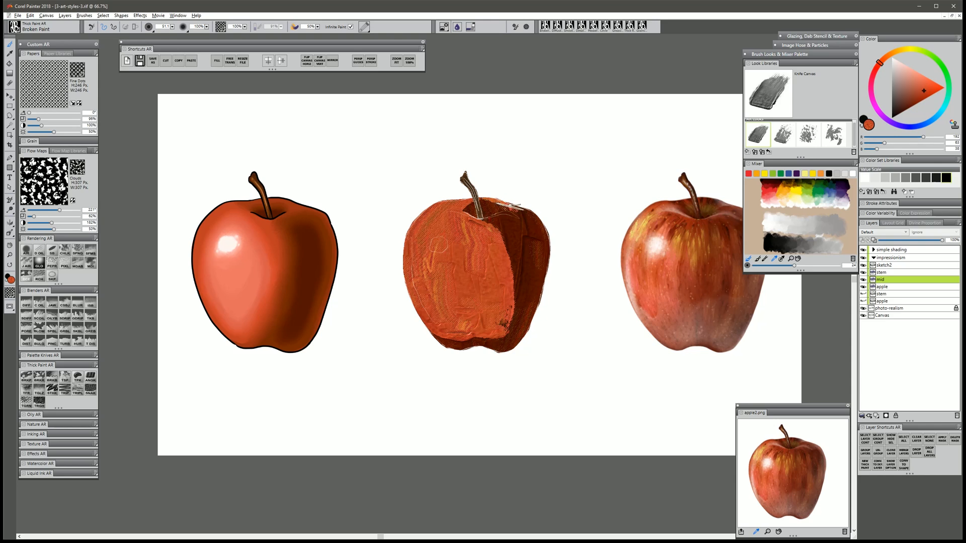
{"action": "left_click_drag", "start_coordinate": [520, 207], "coordinate": [538, 215]}
- Add a thick paint layer named hilight and paint the highlight spot with near-white sampled from the first apple's highlight
{"action": "left_click", "coordinate": [879, 390]}
{"action": "left_click", "coordinate": [864, 464]}
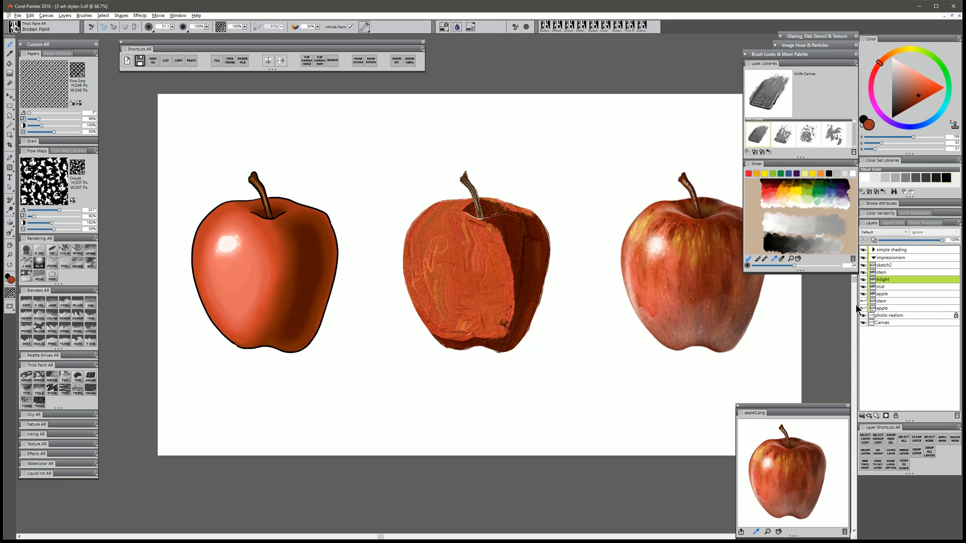
{"action": "left_click", "coordinate": [227, 242], "text": "alt"}
{"action": "left_click_drag", "start_coordinate": [441, 237], "coordinate": [433, 249]}
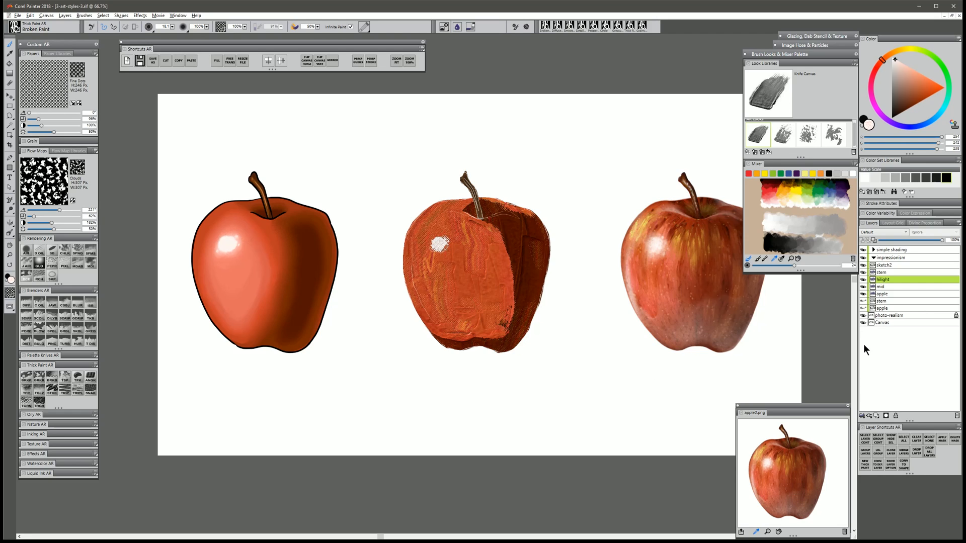
- Add a thick paint layer above mid and paint the shadow edge and right rim with red sampled from the middle apple
{"action": "left_click", "coordinate": [888, 286]}
{"action": "left_click", "coordinate": [865, 464]}
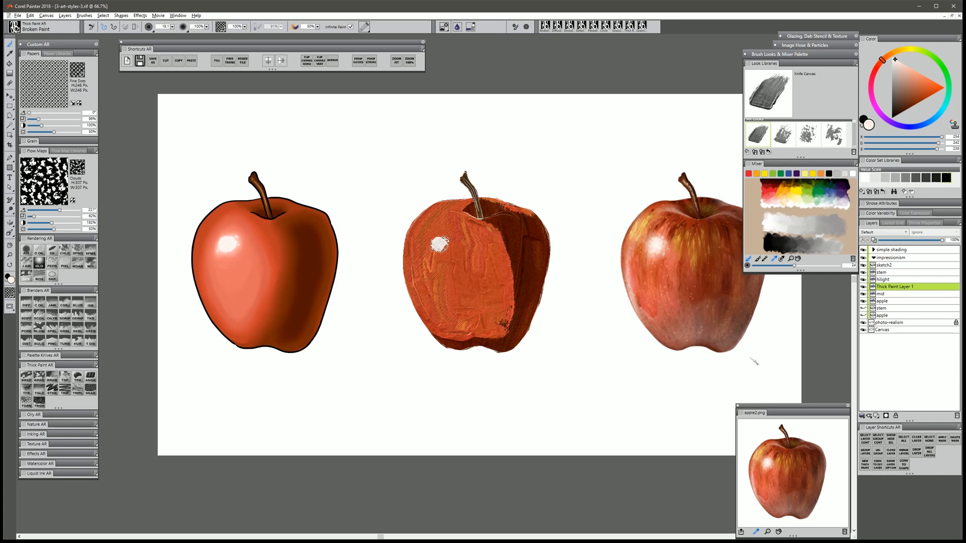
{"action": "left_click", "coordinate": [513, 259], "text": "alt"}
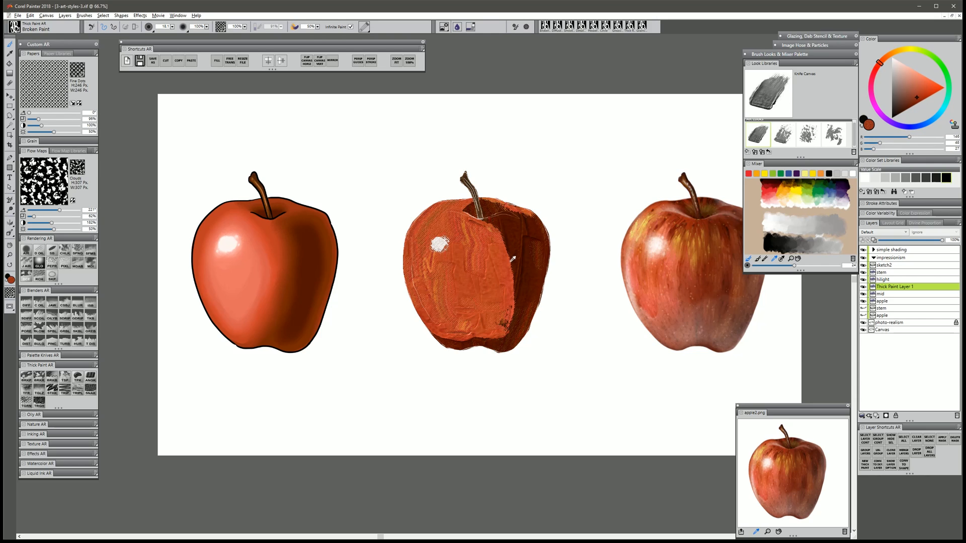
{"action": "left_click", "coordinate": [458, 241], "text": "alt"}
{"action": "left_click", "coordinate": [10, 54]}
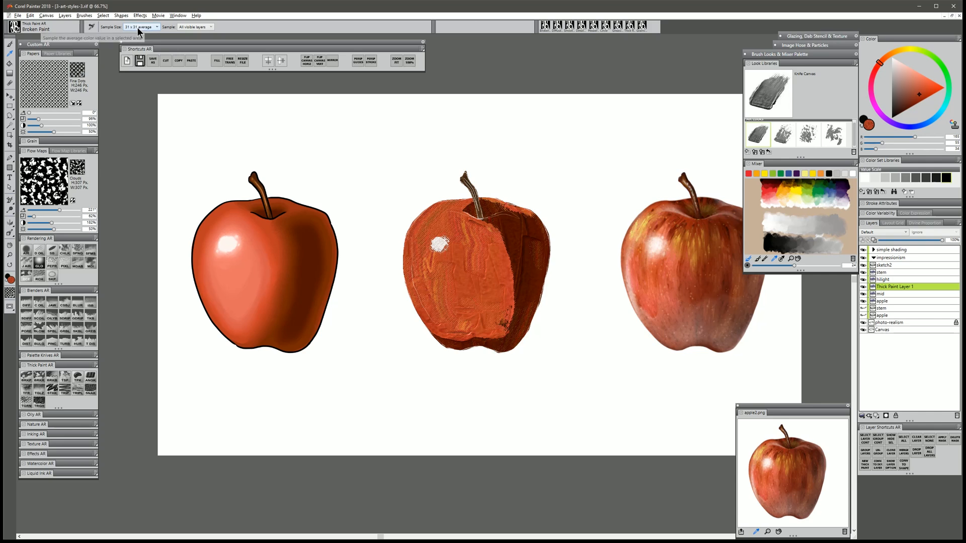
{"action": "left_click", "coordinate": [11, 44]}
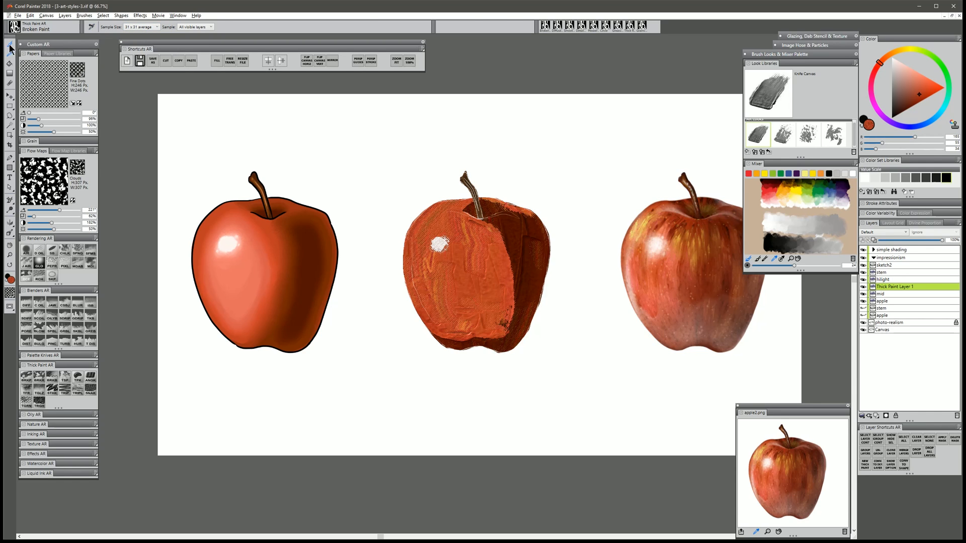
{"action": "mouse_move", "coordinate": [513, 262]}
{"action": "left_mouse_down"}
{"action": "mouse_move", "coordinate": [506, 327]}
{"action": "mouse_move", "coordinate": [516, 271]}
{"action": "mouse_move", "coordinate": [494, 229]}
{"action": "left_mouse_up"}
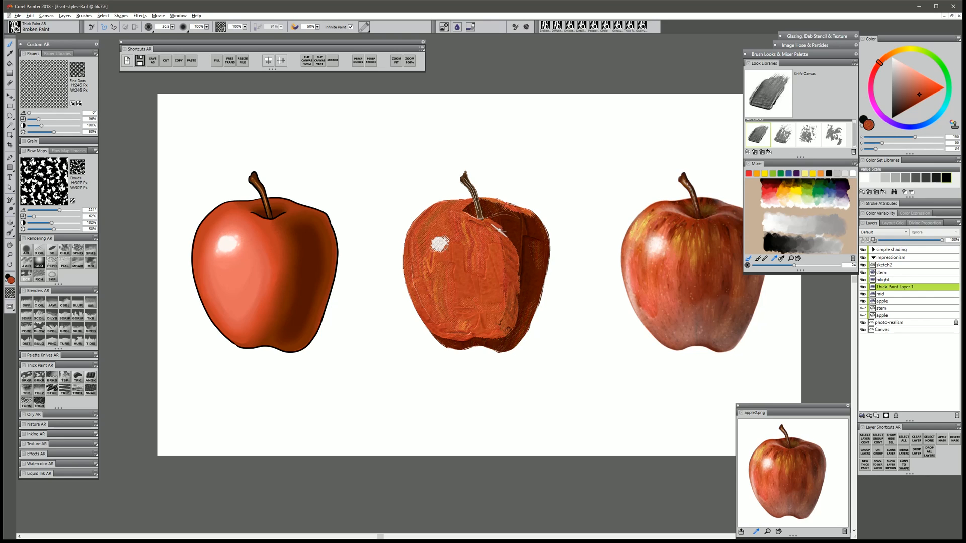
{"action": "mouse_move", "coordinate": [502, 230]}
{"action": "left_mouse_down"}
{"action": "mouse_move", "coordinate": [523, 254]}
{"action": "mouse_move", "coordinate": [524, 311]}
{"action": "mouse_move", "coordinate": [512, 241]}
{"action": "mouse_move", "coordinate": [522, 207]}
{"action": "mouse_move", "coordinate": [549, 248]}
{"action": "mouse_move", "coordinate": [539, 212]}
{"action": "mouse_move", "coordinate": [533, 313]}
{"action": "left_mouse_up"}
{"action": "left_click_drag", "start_coordinate": [483, 337], "coordinate": [508, 267]}
- Add another thick paint layer and stroke a sampled darker red along the shadow edge and the apple's bottom
{"action": "left_click", "coordinate": [509, 234], "text": "alt"}
{"action": "left_click", "coordinate": [511, 231], "text": "alt"}
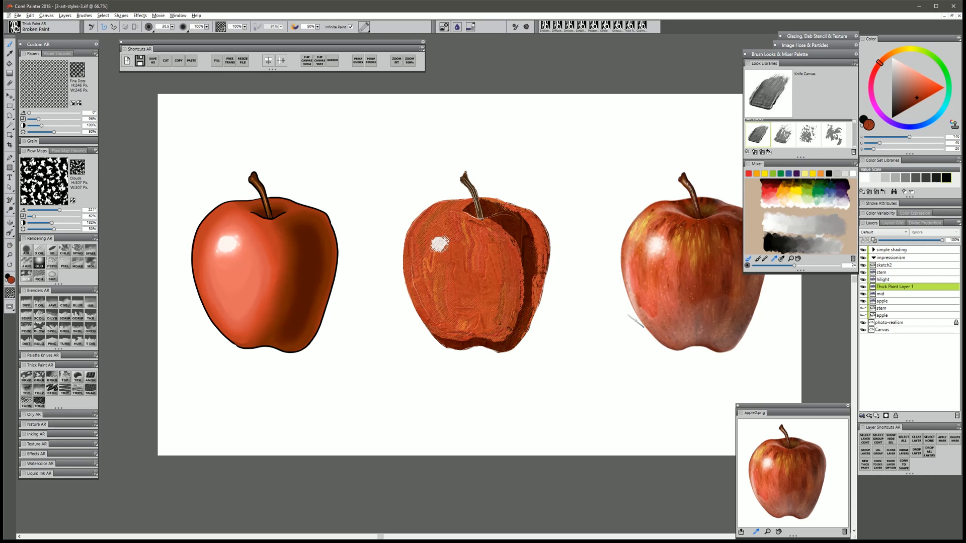
{"action": "left_click", "coordinate": [865, 464]}
{"action": "mouse_move", "coordinate": [485, 218]}
{"action": "left_mouse_down"}
{"action": "mouse_move", "coordinate": [503, 222]}
{"action": "mouse_move", "coordinate": [522, 326]}
{"action": "left_mouse_up"}
{"action": "left_click_drag", "start_coordinate": [488, 341], "coordinate": [437, 337]}
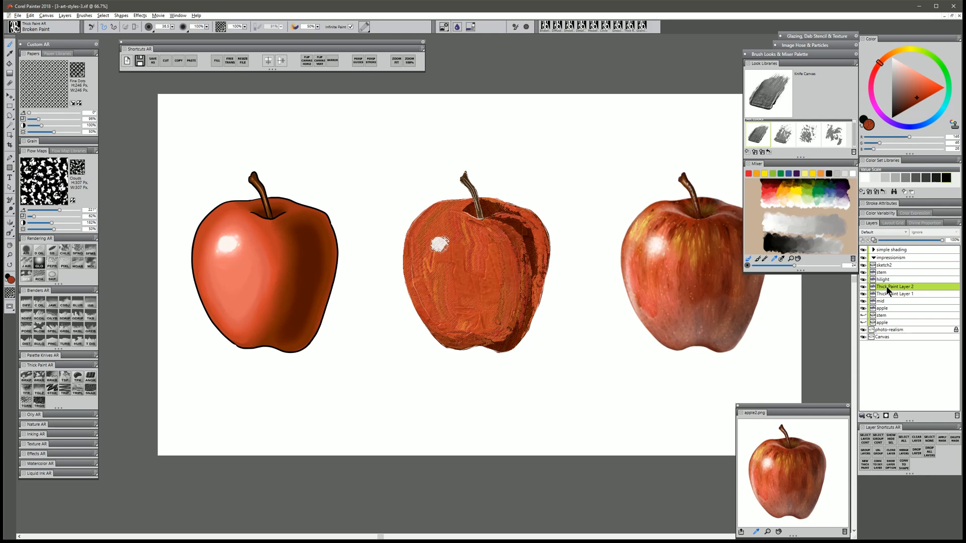
- Add a third thick paint layer and paint the lit area around the highlight in light red sampled from the first apple
{"action": "left_click", "coordinate": [867, 460]}
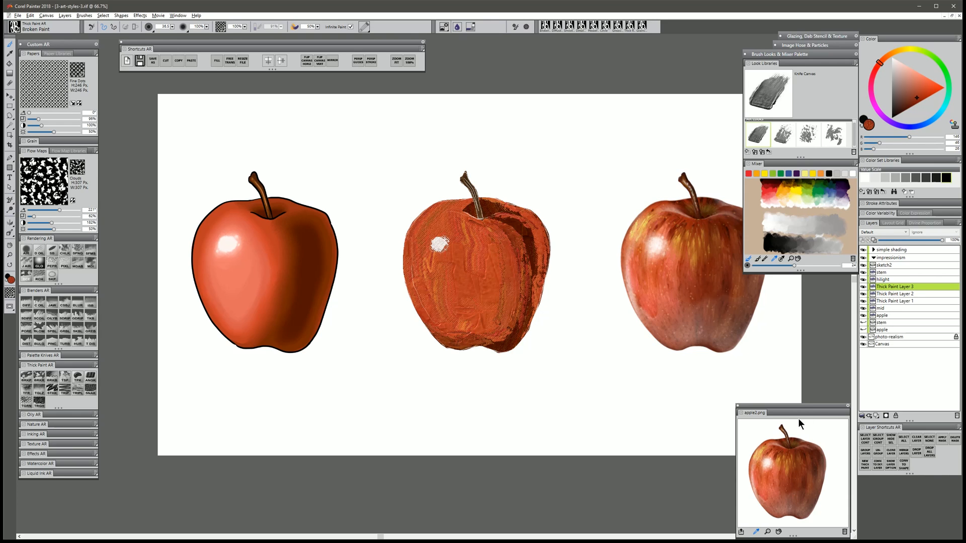
{"action": "left_click", "coordinate": [292, 238], "text": "alt"}
{"action": "mouse_move", "coordinate": [428, 234]}
{"action": "left_mouse_down"}
{"action": "mouse_move", "coordinate": [431, 254]}
{"action": "mouse_move", "coordinate": [435, 224]}
{"action": "mouse_move", "coordinate": [476, 233]}
{"action": "mouse_move", "coordinate": [480, 246]}
{"action": "mouse_move", "coordinate": [459, 266]}
{"action": "mouse_move", "coordinate": [433, 258]}
{"action": "mouse_move", "coordinate": [425, 269]}
{"action": "mouse_move", "coordinate": [442, 320]}
{"action": "mouse_move", "coordinate": [439, 288]}
{"action": "mouse_move", "coordinate": [466, 322]}
{"action": "mouse_move", "coordinate": [478, 312]}
{"action": "mouse_move", "coordinate": [458, 318]}
{"action": "mouse_move", "coordinate": [479, 319]}
{"action": "mouse_move", "coordinate": [456, 313]}
{"action": "mouse_move", "coordinate": [422, 269]}
{"action": "mouse_move", "coordinate": [422, 243]}
{"action": "mouse_move", "coordinate": [448, 215]}
{"action": "mouse_move", "coordinate": [425, 234]}
{"action": "mouse_move", "coordinate": [485, 272]}
{"action": "left_mouse_up"}
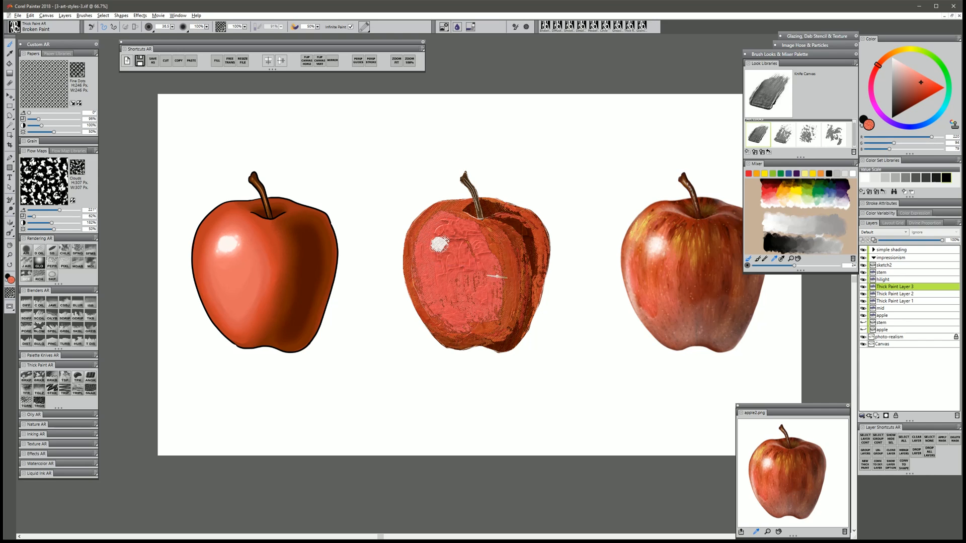
{"action": "mouse_move", "coordinate": [460, 237]}
{"action": "left_mouse_down"}
{"action": "mouse_move", "coordinate": [473, 255]}
{"action": "mouse_move", "coordinate": [486, 246]}
{"action": "mouse_move", "coordinate": [497, 265]}
{"action": "mouse_move", "coordinate": [498, 253]}
{"action": "mouse_move", "coordinate": [503, 303]}
{"action": "left_mouse_up"}
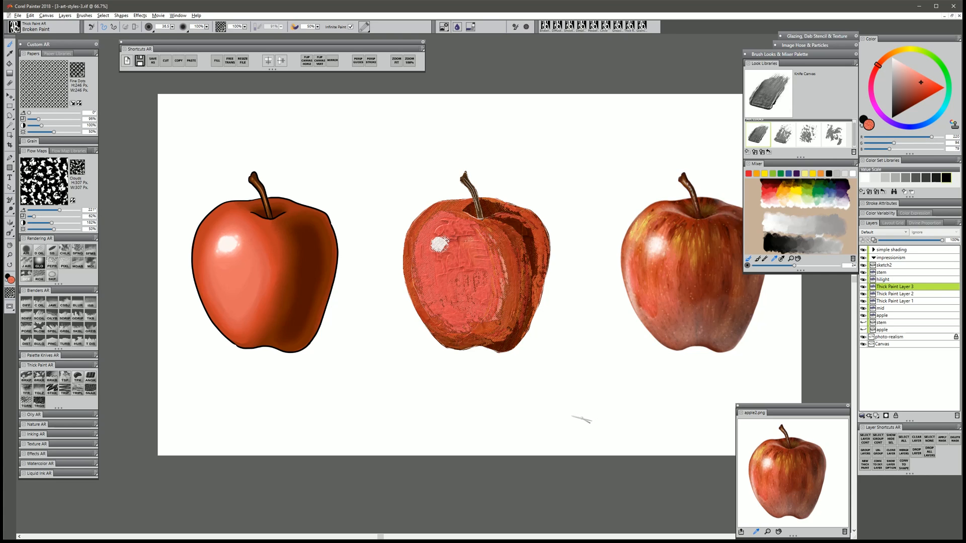
- Add a fourth thick paint layer and stroke bright orange-red over the middle apple's lit area
{"action": "mouse_move", "coordinate": [492, 242]}
{"action": "left_mouse_down"}
{"action": "mouse_move", "coordinate": [489, 290]}
{"action": "mouse_move", "coordinate": [482, 275]}
{"action": "mouse_move", "coordinate": [478, 292]}
{"action": "mouse_move", "coordinate": [462, 293]}
{"action": "mouse_move", "coordinate": [491, 291]}
{"action": "left_mouse_up"}
{"action": "left_click", "coordinate": [865, 465]}
{"action": "left_click", "coordinate": [916, 73]}
{"action": "mouse_move", "coordinate": [429, 237]}
{"action": "left_mouse_down"}
{"action": "mouse_move", "coordinate": [448, 255]}
{"action": "mouse_move", "coordinate": [482, 240]}
{"action": "mouse_move", "coordinate": [494, 285]}
{"action": "mouse_move", "coordinate": [491, 243]}
{"action": "mouse_move", "coordinate": [496, 304]}
{"action": "mouse_move", "coordinate": [487, 280]}
{"action": "mouse_move", "coordinate": [486, 314]}
{"action": "mouse_move", "coordinate": [498, 300]}
{"action": "mouse_move", "coordinate": [458, 322]}
{"action": "mouse_move", "coordinate": [429, 296]}
{"action": "mouse_move", "coordinate": [450, 304]}
{"action": "mouse_move", "coordinate": [465, 286]}
{"action": "mouse_move", "coordinate": [476, 297]}
{"action": "mouse_move", "coordinate": [465, 237]}
{"action": "mouse_move", "coordinate": [441, 220]}
{"action": "mouse_move", "coordinate": [419, 241]}
{"action": "mouse_move", "coordinate": [435, 280]}
{"action": "mouse_move", "coordinate": [460, 275]}
{"action": "mouse_move", "coordinate": [473, 251]}
{"action": "mouse_move", "coordinate": [459, 270]}
{"action": "mouse_move", "coordinate": [493, 270]}
{"action": "left_mouse_up"}
{"action": "left_click", "coordinate": [929, 82]}
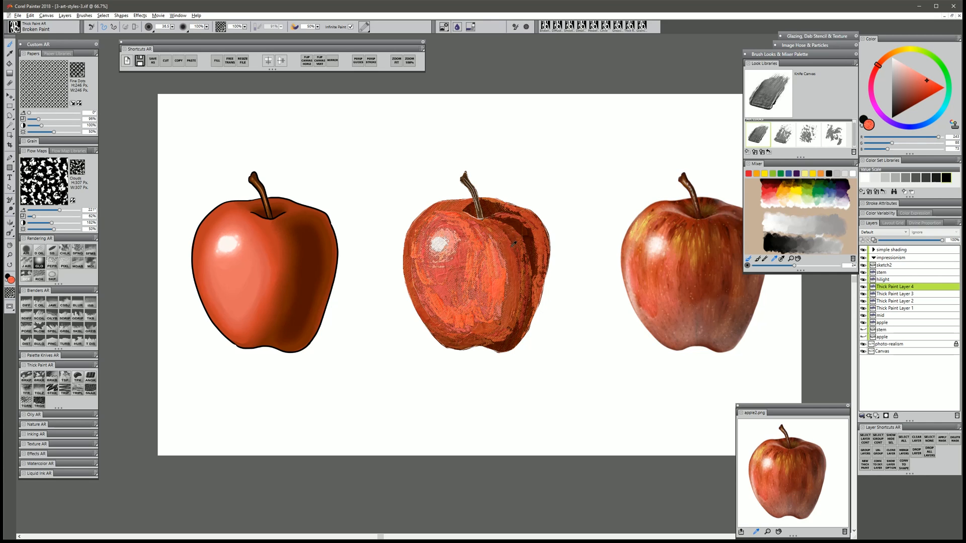
- Streak the lit side with yellow-orange and deeper orange, both sampled from the third apple
{"action": "left_click", "coordinate": [647, 223], "text": "alt"}
{"action": "left_click_drag", "start_coordinate": [506, 229], "coordinate": [519, 239]}
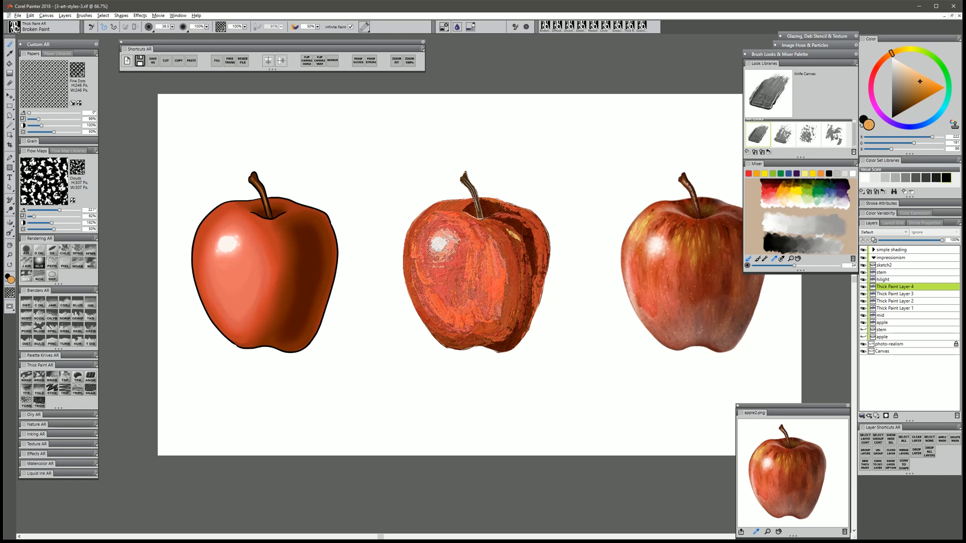
{"action": "mouse_move", "coordinate": [431, 216]}
{"action": "left_mouse_down"}
{"action": "mouse_move", "coordinate": [422, 238]}
{"action": "mouse_move", "coordinate": [476, 276]}
{"action": "left_mouse_up"}
{"action": "left_click", "coordinate": [638, 237], "text": "alt"}
{"action": "mouse_move", "coordinate": [462, 237]}
{"action": "left_mouse_down"}
{"action": "mouse_move", "coordinate": [454, 266]}
{"action": "mouse_move", "coordinate": [422, 253]}
{"action": "mouse_move", "coordinate": [441, 320]}
{"action": "mouse_move", "coordinate": [452, 330]}
{"action": "mouse_move", "coordinate": [490, 309]}
{"action": "mouse_move", "coordinate": [493, 243]}
{"action": "mouse_move", "coordinate": [503, 307]}
{"action": "left_mouse_up"}
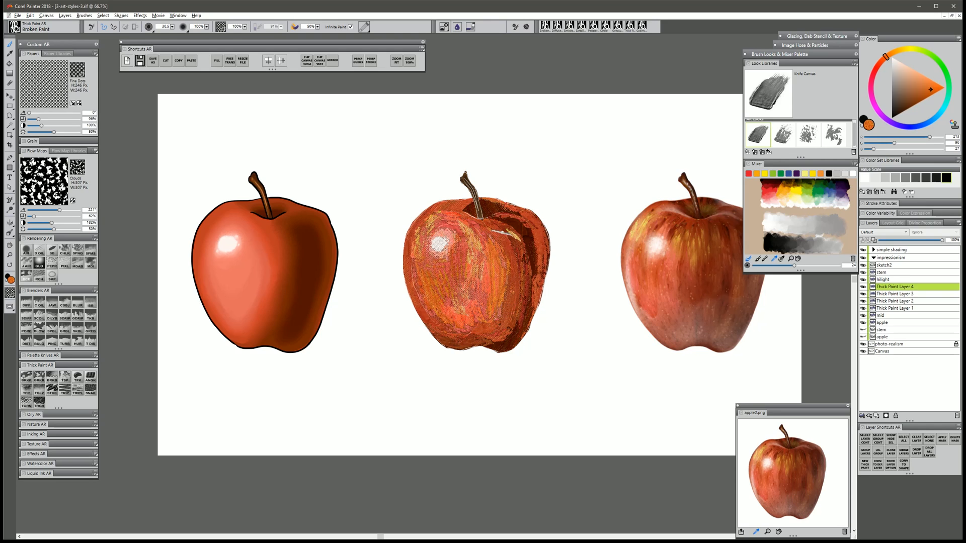
- Paint pale pink reflected light sampled from the reference photo along the apple's left edge and lower right
{"action": "left_click", "coordinate": [754, 489]}
{"action": "mouse_move", "coordinate": [411, 258]}
{"action": "left_mouse_down"}
{"action": "mouse_move", "coordinate": [428, 314]}
{"action": "mouse_move", "coordinate": [412, 245]}
{"action": "mouse_move", "coordinate": [453, 329]}
{"action": "left_mouse_up"}
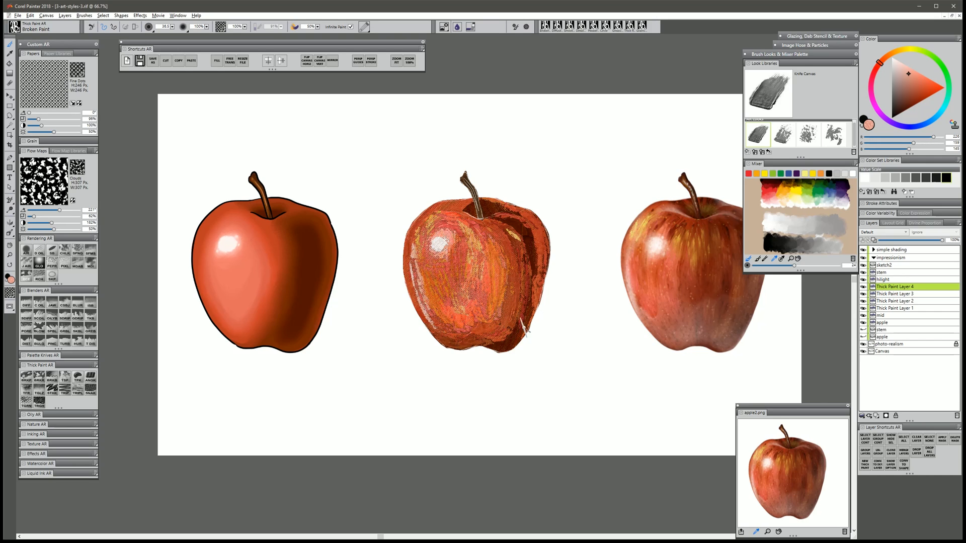
{"action": "left_click_drag", "start_coordinate": [520, 325], "coordinate": [512, 341]}
- Add a fifth thick paint layer and darken the stem hollow and shadow side with sampled dark browns and reds
{"action": "left_click", "coordinate": [865, 463]}
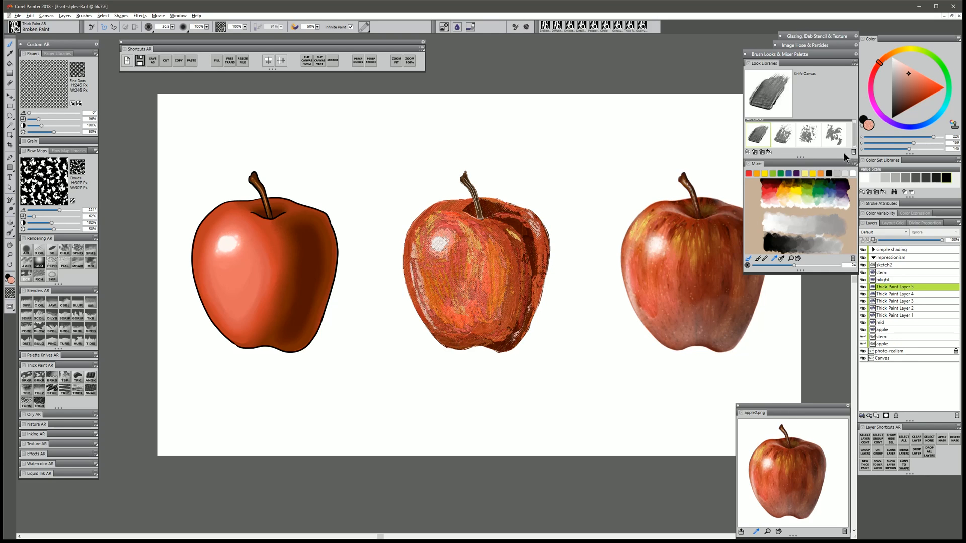
{"action": "left_click", "coordinate": [699, 213], "text": "alt"}
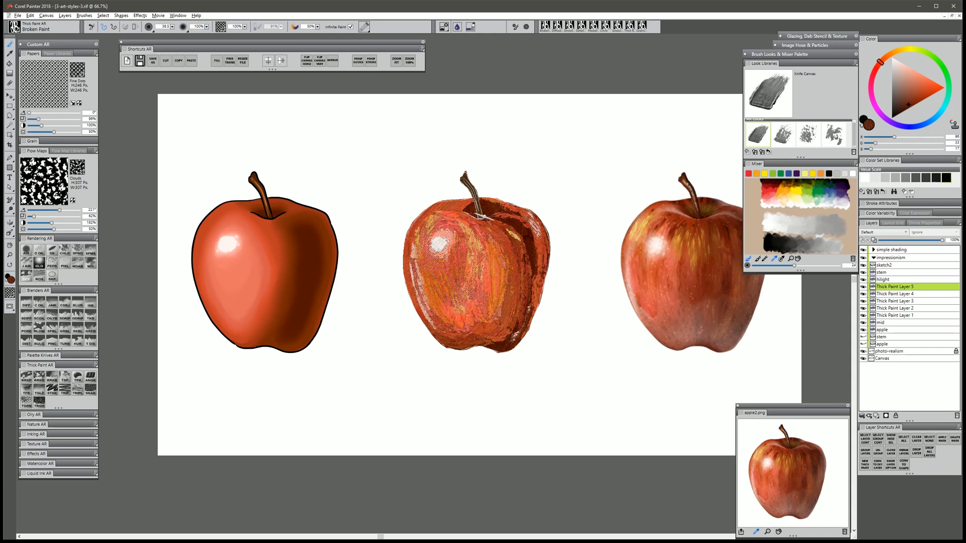
{"action": "left_click", "coordinate": [481, 216], "text": "alt"}
{"action": "left_click", "coordinate": [498, 222], "text": "alt"}
{"action": "mouse_move", "coordinate": [498, 224]}
{"action": "left_mouse_down"}
{"action": "mouse_move", "coordinate": [523, 231]}
{"action": "mouse_move", "coordinate": [517, 306]}
{"action": "left_mouse_up"}
{"action": "mouse_move", "coordinate": [500, 237]}
{"action": "left_mouse_down"}
{"action": "mouse_move", "coordinate": [536, 237]}
{"action": "mouse_move", "coordinate": [520, 317]}
{"action": "mouse_move", "coordinate": [505, 246]}
{"action": "mouse_move", "coordinate": [514, 272]}
{"action": "mouse_move", "coordinate": [506, 261]}
{"action": "mouse_move", "coordinate": [500, 336]}
{"action": "mouse_move", "coordinate": [485, 227]}
{"action": "mouse_move", "coordinate": [483, 321]}
{"action": "left_mouse_up"}
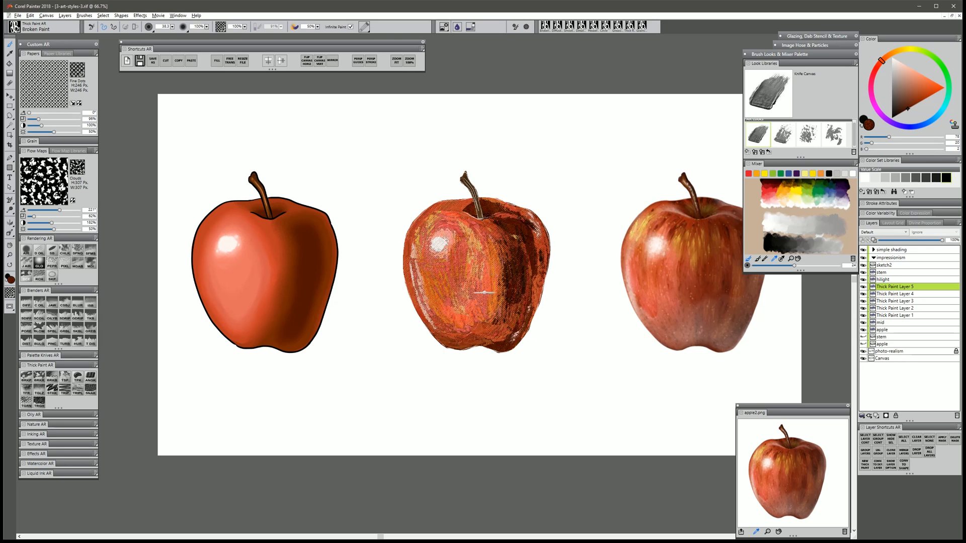
- Stroke dark red vertical stripes across the apple's lit side and upper-left edge
{"action": "mouse_move", "coordinate": [423, 282]}
{"action": "left_mouse_down"}
{"action": "mouse_move", "coordinate": [440, 332]}
{"action": "mouse_move", "coordinate": [420, 258]}
{"action": "mouse_move", "coordinate": [455, 328]}
{"action": "left_mouse_up"}
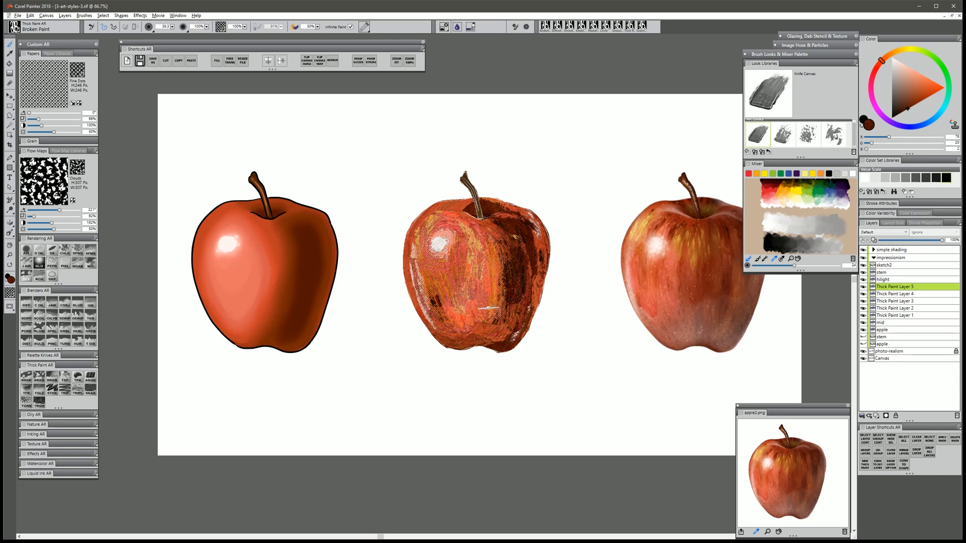
{"action": "key", "text": "ctrl+z"}
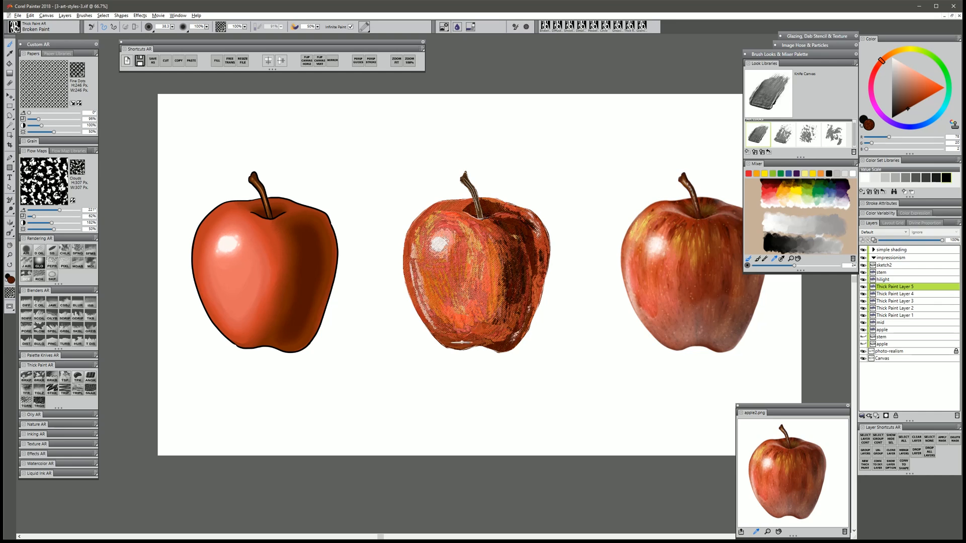
{"action": "left_click_drag", "start_coordinate": [464, 199], "coordinate": [423, 215]}
{"action": "left_click_drag", "start_coordinate": [485, 244], "coordinate": [492, 322]}
{"action": "left_click_drag", "start_coordinate": [428, 217], "coordinate": [419, 320]}
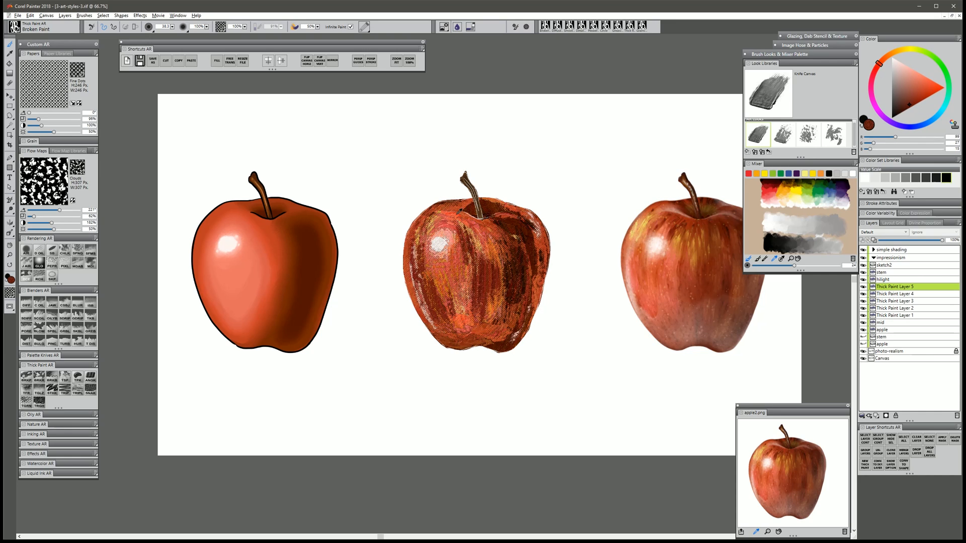
- Work medium red, sampled beside the stem hollow, over the apple's body and around the hollow
{"action": "left_click_drag", "start_coordinate": [463, 226], "coordinate": [480, 312]}
{"action": "left_click_drag", "start_coordinate": [512, 228], "coordinate": [514, 319]}
{"action": "mouse_move", "coordinate": [465, 201]}
{"action": "left_mouse_down"}
{"action": "mouse_move", "coordinate": [435, 209]}
{"action": "mouse_move", "coordinate": [501, 207]}
{"action": "left_mouse_up"}
{"action": "left_click", "coordinate": [495, 205], "text": "alt"}
{"action": "left_click_drag", "start_coordinate": [496, 205], "coordinate": [478, 209]}
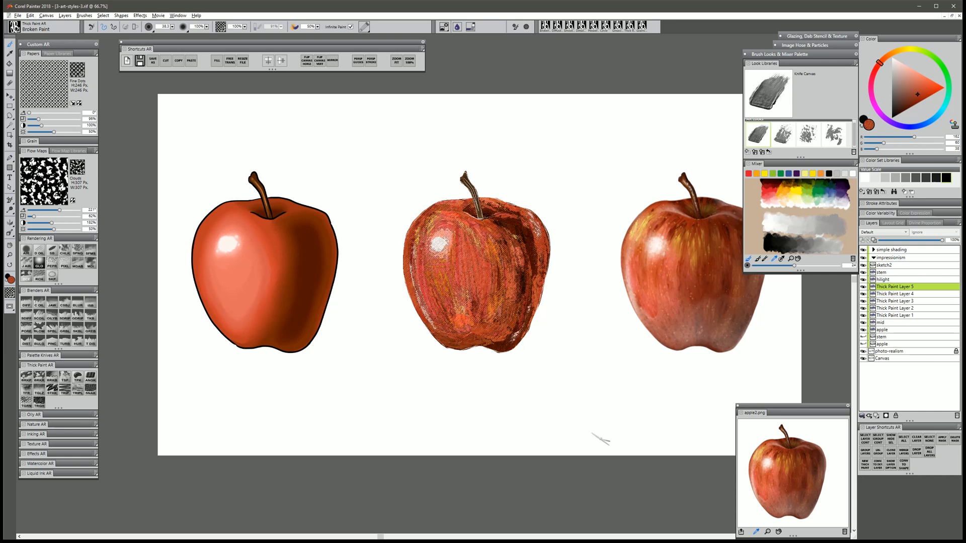
- Hide the sketch2 layer, load the hidden flat stem layer's content as a selection, and activate the painted stem layer
{"action": "left_click", "coordinate": [863, 265]}
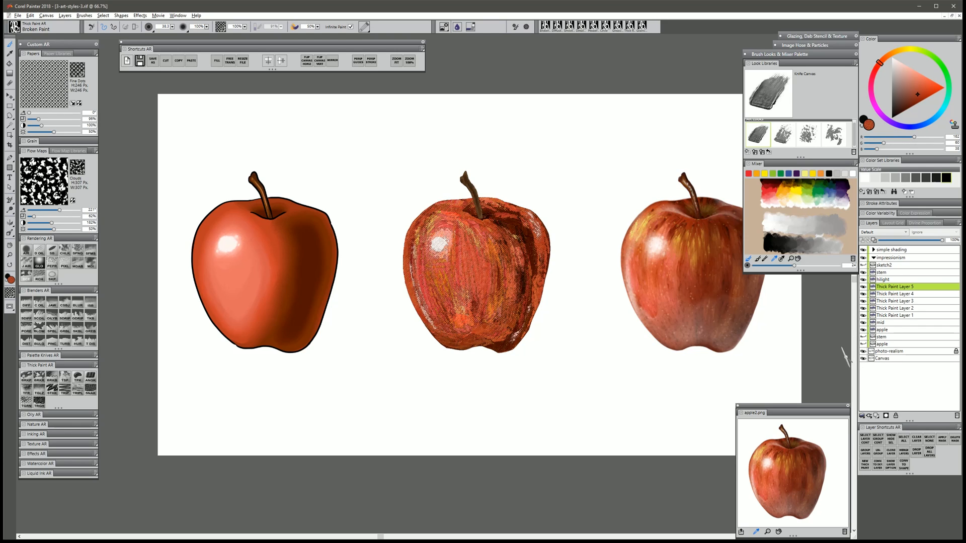
{"action": "left_click", "coordinate": [884, 272]}
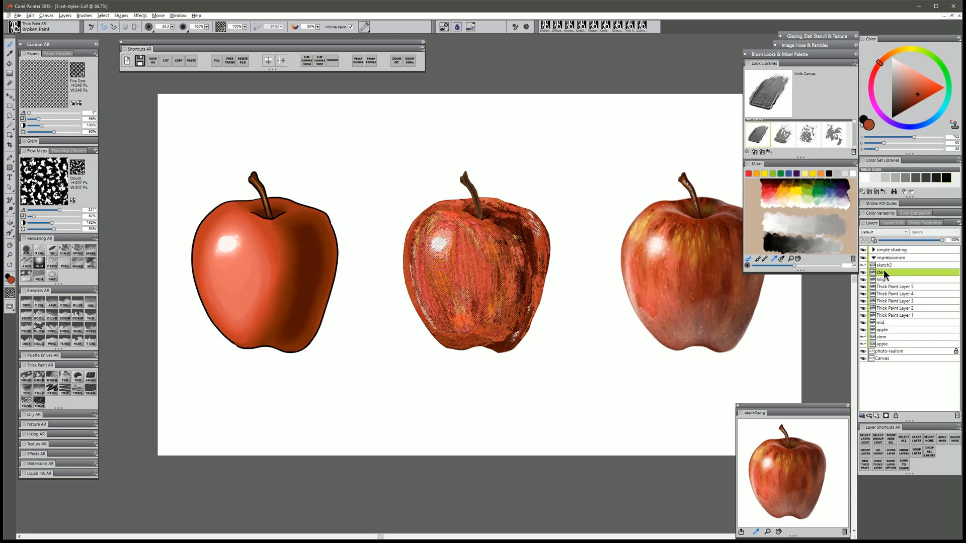
{"action": "right_click", "coordinate": [880, 337]}
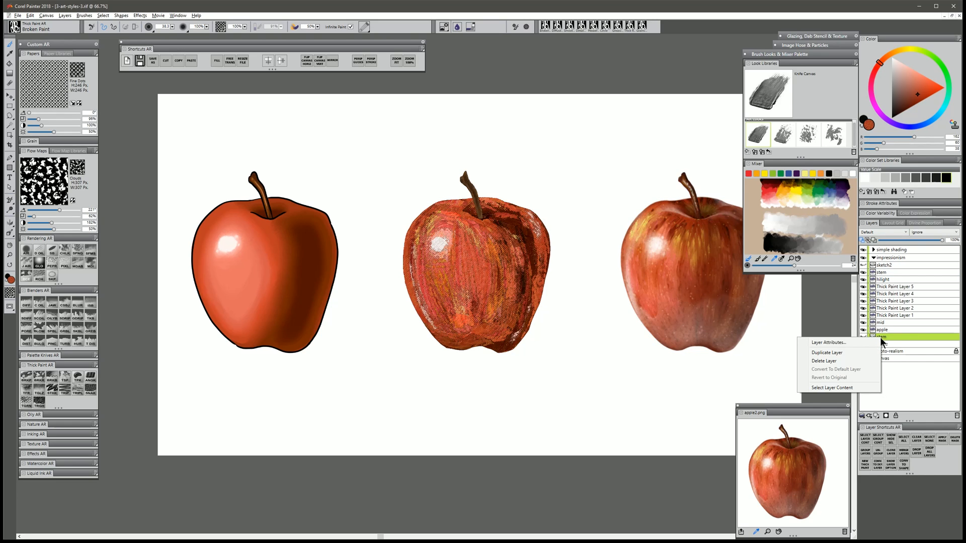
{"action": "left_click", "coordinate": [838, 388]}
{"action": "left_click", "coordinate": [884, 271]}
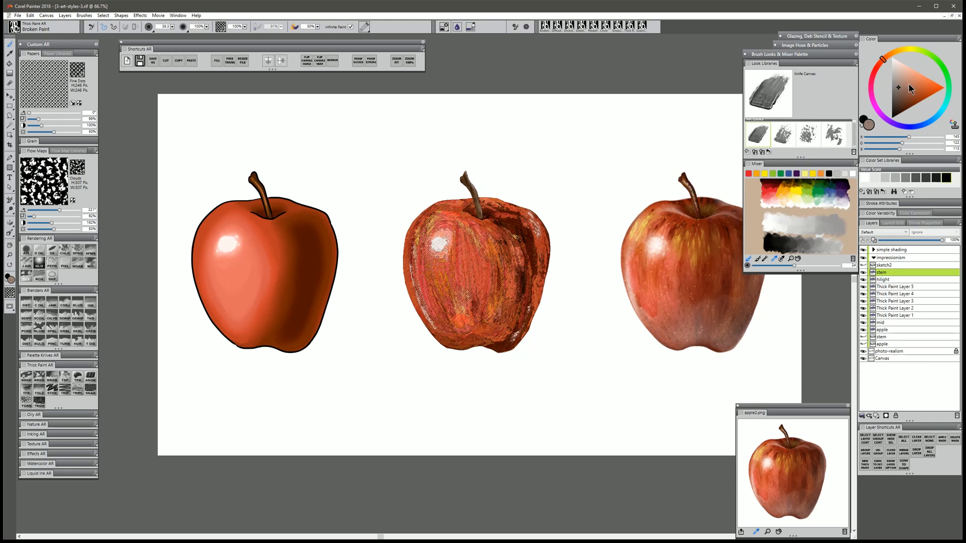
- Paint light strokes on the stem and, on a new thick paint layer, shade its base with dark brown sampled from the third apple
{"action": "left_click", "coordinate": [909, 79]}
{"action": "left_click_drag", "start_coordinate": [464, 177], "coordinate": [482, 218]}
{"action": "left_click", "coordinate": [875, 416]}
{"action": "left_click", "coordinate": [702, 211], "text": "alt"}
{"action": "left_click", "coordinate": [699, 216], "text": "alt"}
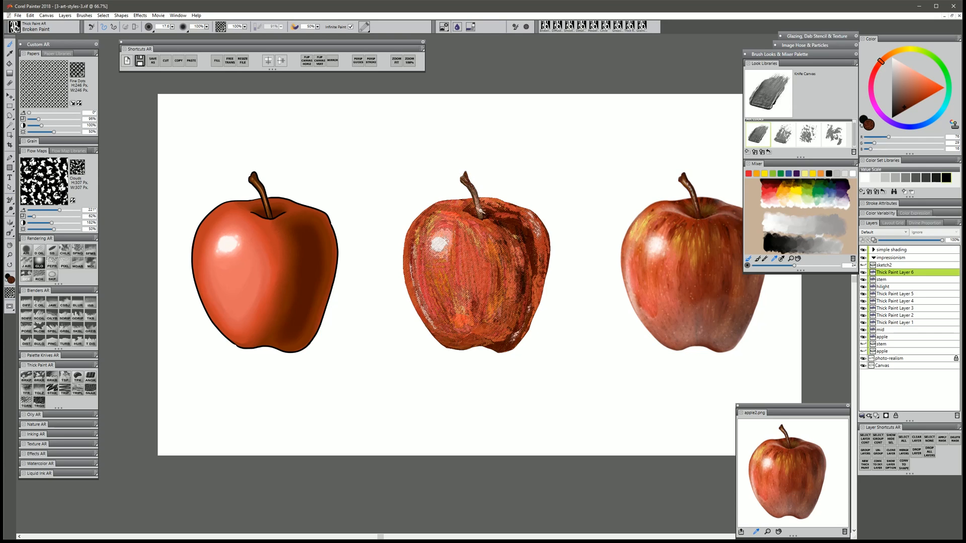
{"action": "left_click_drag", "start_coordinate": [481, 212], "coordinate": [483, 217]}
- Add another thick paint layer and paint the stem's highlights in pale pink and olive yellow
{"action": "left_click", "coordinate": [886, 115]}
{"action": "left_click", "coordinate": [864, 461]}
{"action": "left_click", "coordinate": [898, 64]}
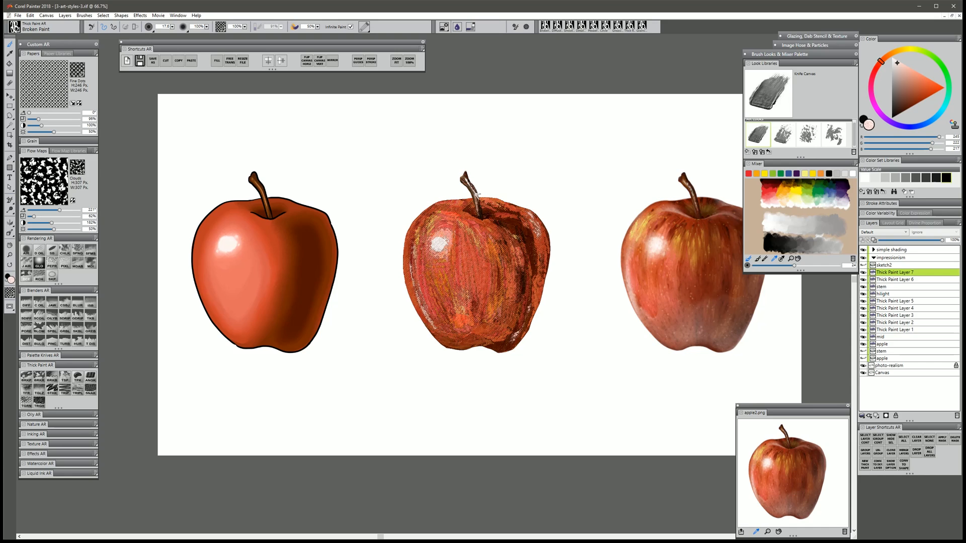
{"action": "left_click", "coordinate": [923, 53]}
{"action": "left_click", "coordinate": [915, 92]}
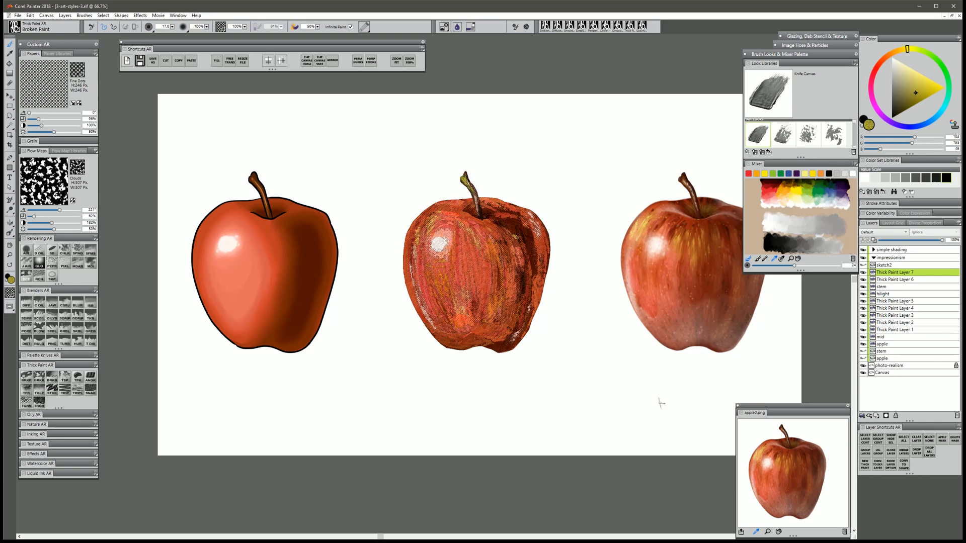
- Merge Thick Paint Layers 6 and 7 with the stem layer into one layer named stem
{"action": "left_click", "coordinate": [885, 287], "text": "shift"}
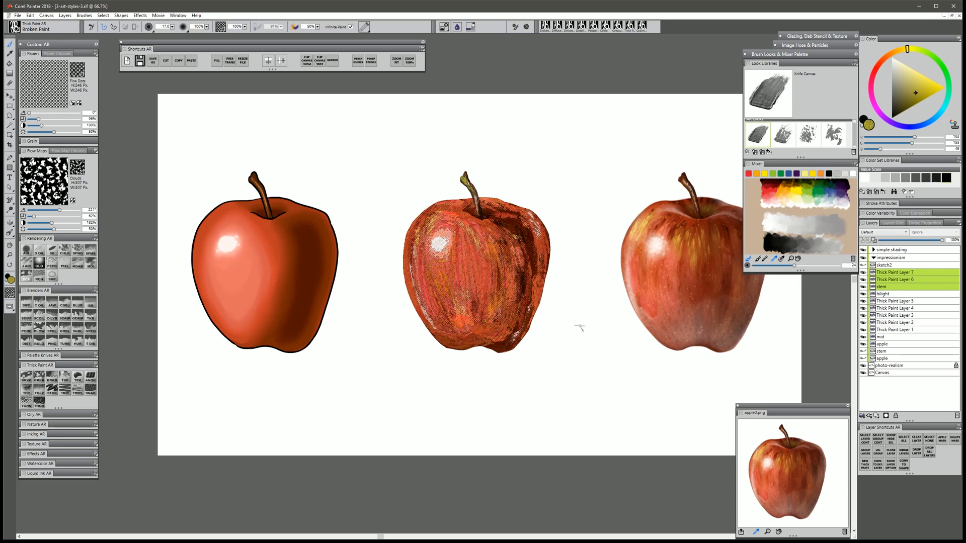
{"action": "key", "text": "ctrl+g"}
{"action": "double_click", "coordinate": [887, 272]}
{"action": "type", "text": "tem"}
{"action": "key", "text": "Return"}
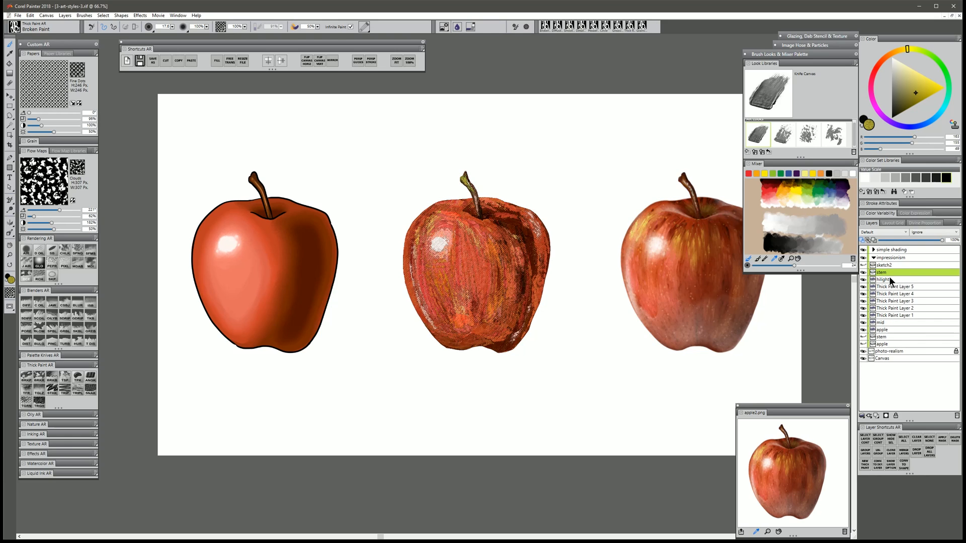
- Merge Thick Paint Layers 1 to 5 with the mid and apple layers into one layer named apple
{"action": "left_click", "coordinate": [894, 287]}
{"action": "left_click", "coordinate": [883, 329], "text": "shift"}
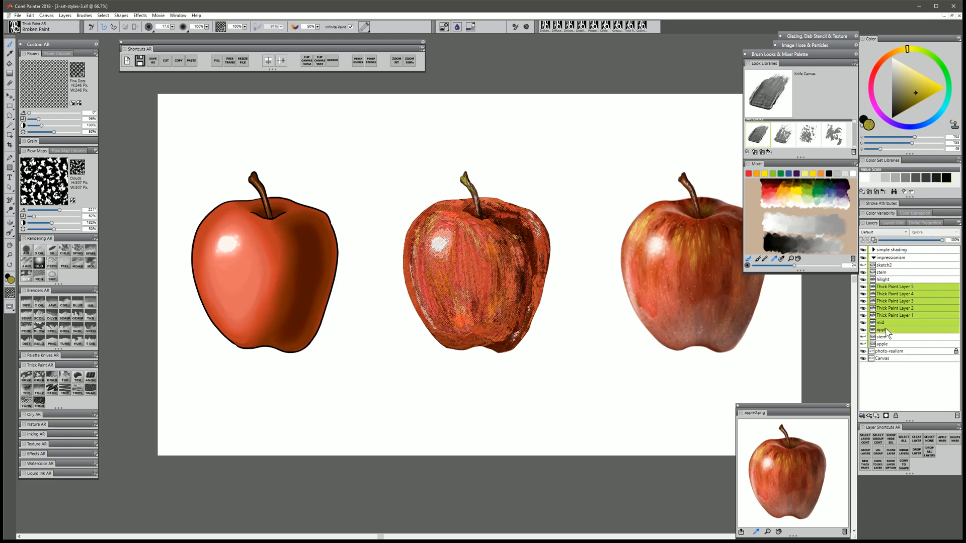
{"action": "key", "text": "ctrl+e"}
{"action": "left_click", "coordinate": [886, 285]}
- Load the merged apple layer's content as a selection and add a thick paint layer above it
{"action": "right_click", "coordinate": [882, 287]}
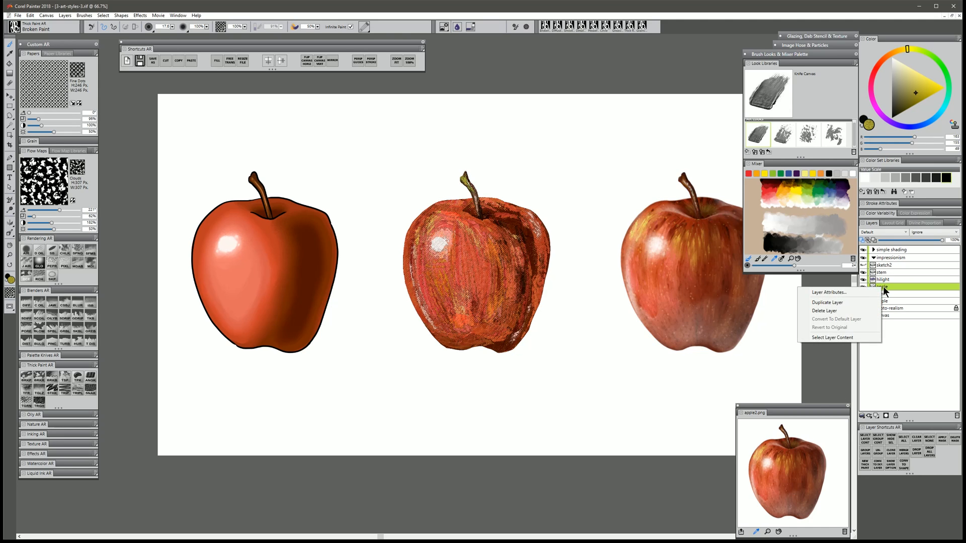
{"action": "left_click", "coordinate": [838, 338]}
{"action": "key", "text": "ctrl+d"}
{"action": "left_click", "coordinate": [865, 465]}
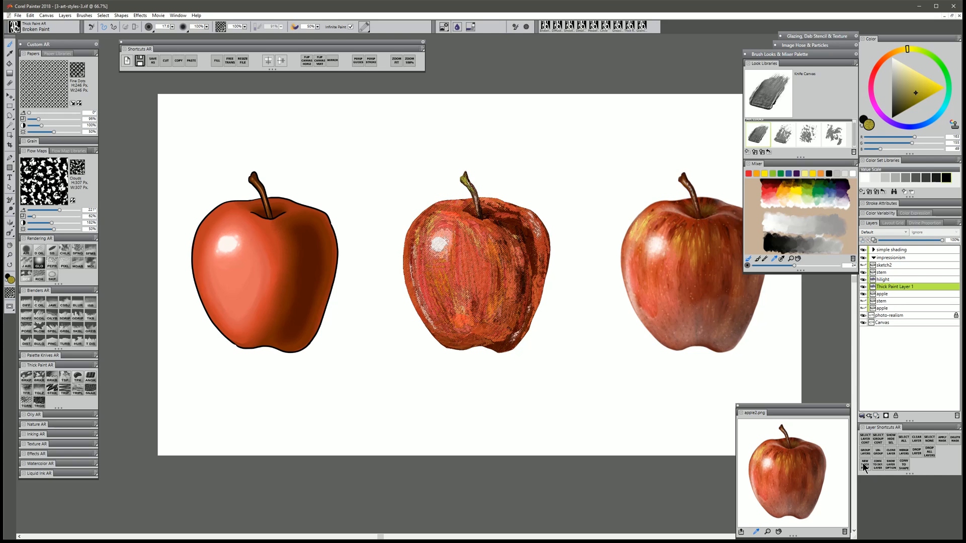
- Repaint the stem hollow with red sampled from the apple and a very dark red
{"action": "left_click", "coordinate": [529, 259], "text": "alt"}
{"action": "left_click_drag", "start_coordinate": [484, 209], "coordinate": [495, 211]}
{"action": "left_click", "coordinate": [488, 212], "text": "alt"}
{"action": "left_click", "coordinate": [898, 115]}
{"action": "left_click_drag", "start_coordinate": [897, 115], "coordinate": [897, 114]}
{"action": "mouse_move", "coordinate": [483, 219]}
{"action": "left_mouse_down"}
{"action": "mouse_move", "coordinate": [477, 213]}
{"action": "mouse_move", "coordinate": [457, 212]}
{"action": "mouse_move", "coordinate": [505, 215]}
{"action": "left_mouse_up"}
- Add pale pink accents to the hollow's rim, beside the highlight spot and along the apple's left edge
{"action": "left_click", "coordinate": [900, 65]}
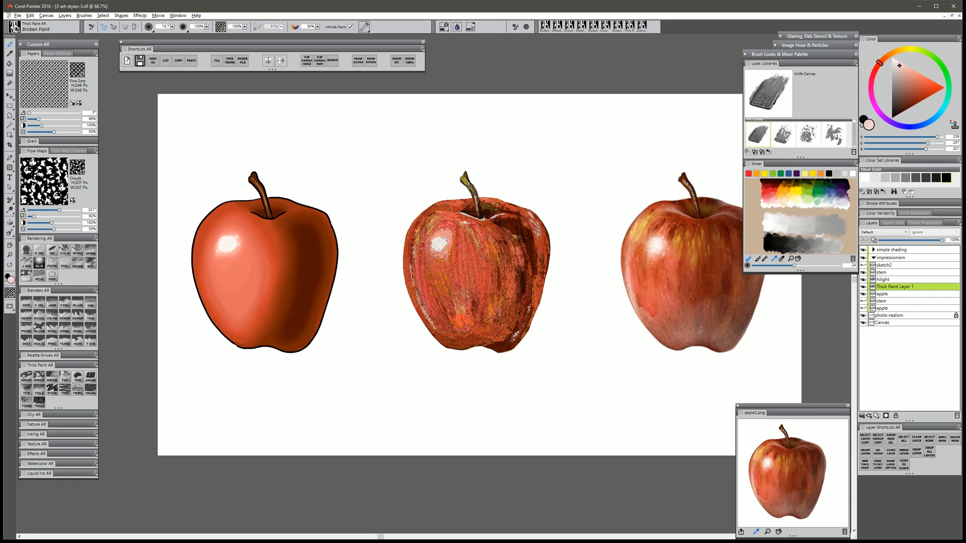
{"action": "left_click_drag", "start_coordinate": [443, 236], "coordinate": [433, 245]}
{"action": "left_click_drag", "start_coordinate": [493, 200], "coordinate": [519, 208]}
{"action": "left_click_drag", "start_coordinate": [412, 260], "coordinate": [421, 298]}
- Stroke a color sampled from the reference photo's lower part along the apple's bottom
{"action": "left_click", "coordinate": [785, 507]}
{"action": "left_click_drag", "start_coordinate": [449, 342], "coordinate": [471, 333]}
{"action": "left_click_drag", "start_coordinate": [495, 337], "coordinate": [505, 332]}
- Streak the apple's lit side and center vertically with a color sampled from the reference photo
{"action": "left_click", "coordinate": [762, 493]}
{"action": "mouse_move", "coordinate": [422, 230]}
{"action": "left_mouse_down"}
{"action": "mouse_move", "coordinate": [417, 294]}
{"action": "mouse_move", "coordinate": [439, 218]}
{"action": "left_mouse_up"}
{"action": "left_click_drag", "start_coordinate": [438, 232], "coordinate": [462, 234]}
{"action": "left_click_drag", "start_coordinate": [424, 270], "coordinate": [446, 307]}
{"action": "left_click_drag", "start_coordinate": [421, 251], "coordinate": [420, 301]}
{"action": "mouse_move", "coordinate": [424, 228]}
{"action": "left_mouse_down"}
{"action": "mouse_move", "coordinate": [437, 292]}
{"action": "mouse_move", "coordinate": [472, 326]}
{"action": "mouse_move", "coordinate": [501, 322]}
{"action": "left_mouse_up"}
{"action": "left_click_drag", "start_coordinate": [502, 276], "coordinate": [500, 318]}
{"action": "mouse_move", "coordinate": [507, 254]}
{"action": "left_mouse_down"}
{"action": "mouse_move", "coordinate": [511, 289]}
{"action": "mouse_move", "coordinate": [490, 299]}
{"action": "left_mouse_up"}
- Deepen the shadow side, center and left edge with strokes of a color sampled from the shadow area
{"action": "left_click", "coordinate": [527, 239], "text": "alt"}
{"action": "left_click_drag", "start_coordinate": [514, 229], "coordinate": [513, 312]}
{"action": "mouse_move", "coordinate": [495, 236]}
{"action": "left_mouse_down"}
{"action": "mouse_move", "coordinate": [498, 317]}
{"action": "mouse_move", "coordinate": [488, 324]}
{"action": "left_mouse_up"}
{"action": "left_click_drag", "start_coordinate": [472, 202], "coordinate": [406, 287]}
{"action": "left_click_drag", "start_coordinate": [421, 221], "coordinate": [407, 262]}
{"action": "left_click_drag", "start_coordinate": [408, 241], "coordinate": [418, 306]}
- Add a second thick paint layer and streak yellow-orange sampled from the reference photo around the highlight
{"action": "left_click", "coordinate": [864, 465]}
{"action": "left_click", "coordinate": [765, 454]}
{"action": "left_click_drag", "start_coordinate": [435, 219], "coordinate": [418, 264]}
{"action": "mouse_move", "coordinate": [466, 234]}
{"action": "left_mouse_down"}
{"action": "mouse_move", "coordinate": [467, 251]}
{"action": "mouse_move", "coordinate": [463, 242]}
{"action": "mouse_move", "coordinate": [481, 245]}
{"action": "left_mouse_up"}
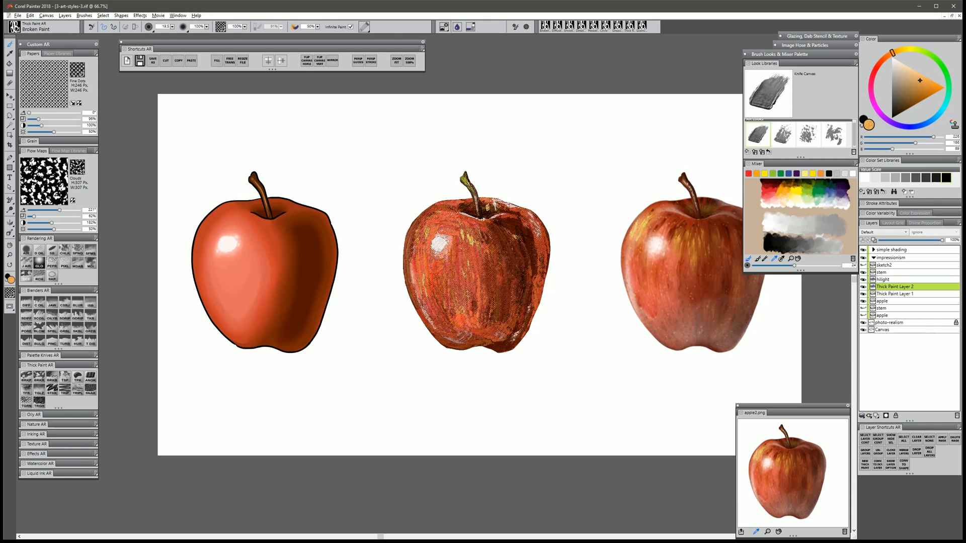
- Merge Thick Paint Layers 1 and 2 into the painted apple layer and name the result apple
{"action": "key", "text": "ctrl+minus"}
{"action": "left_click", "coordinate": [886, 301], "text": "shift"}
{"action": "key", "text": "ctrl+e"}
{"action": "left_click", "coordinate": [885, 287]}
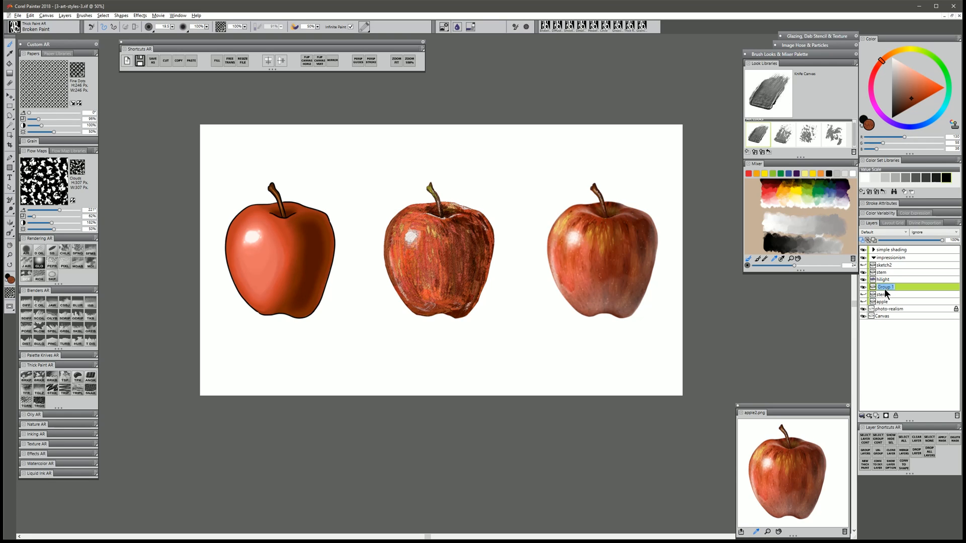
- Raise the apple layer's saturation and value with the Adjust Colors effect using Uniform Color
{"action": "left_click", "coordinate": [141, 17]}
{"action": "mouse_move", "coordinate": [123, 44]}
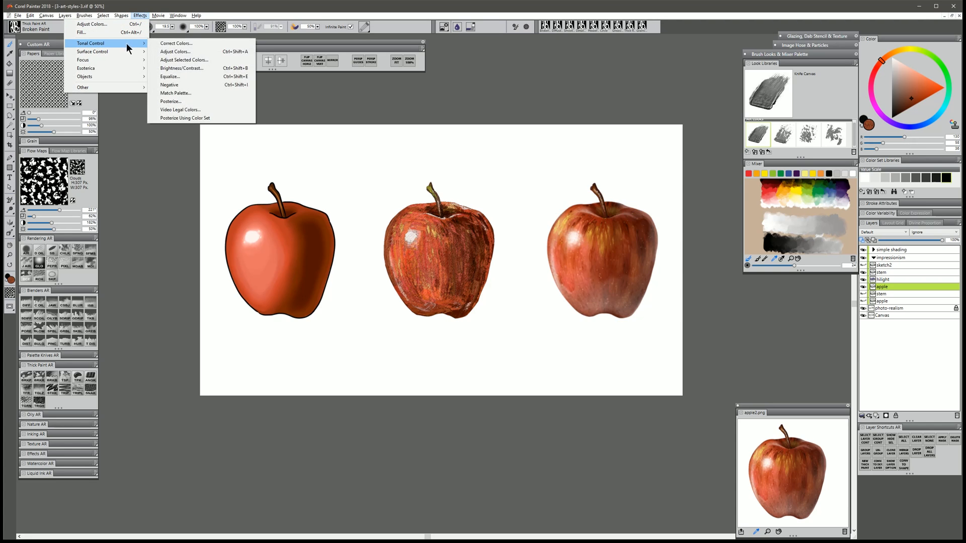
{"action": "left_click", "coordinate": [184, 52]}
{"action": "left_click_drag", "start_coordinate": [481, 227], "coordinate": [609, 221]}
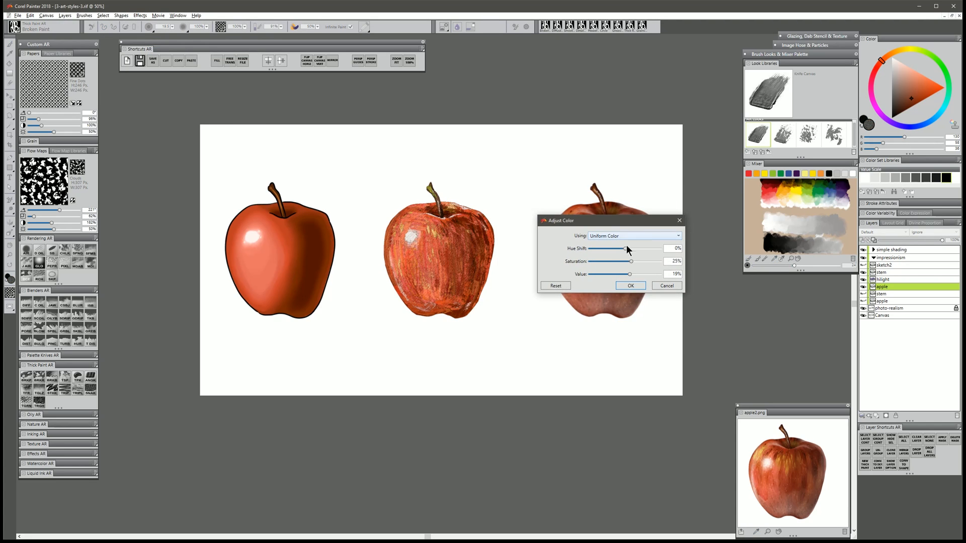
{"action": "left_click_drag", "start_coordinate": [635, 261], "coordinate": [630, 276]}
{"action": "left_click", "coordinate": [629, 286]}
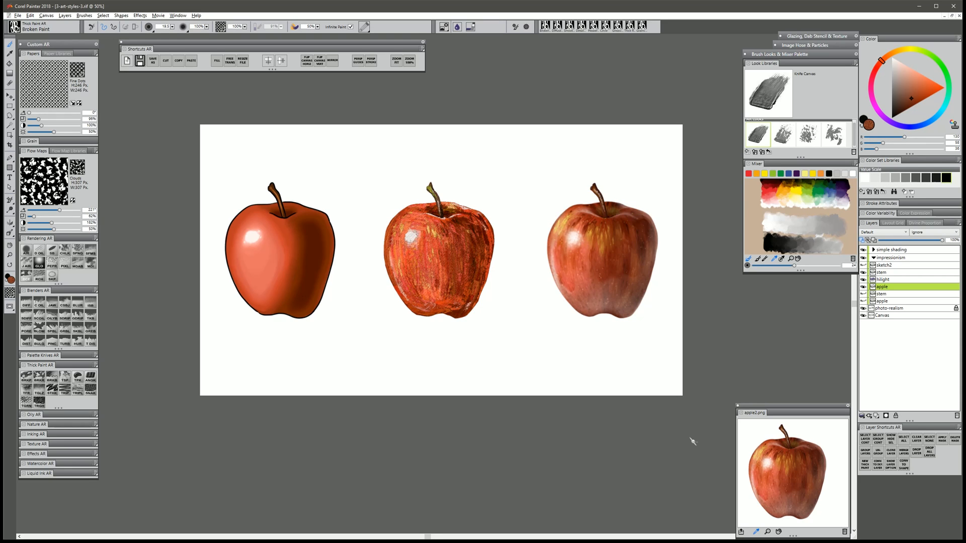
- Choose the Knife Break look and dab sampled reds over the apple's sides on a new thick paint layer
{"action": "left_click", "coordinate": [783, 135]}
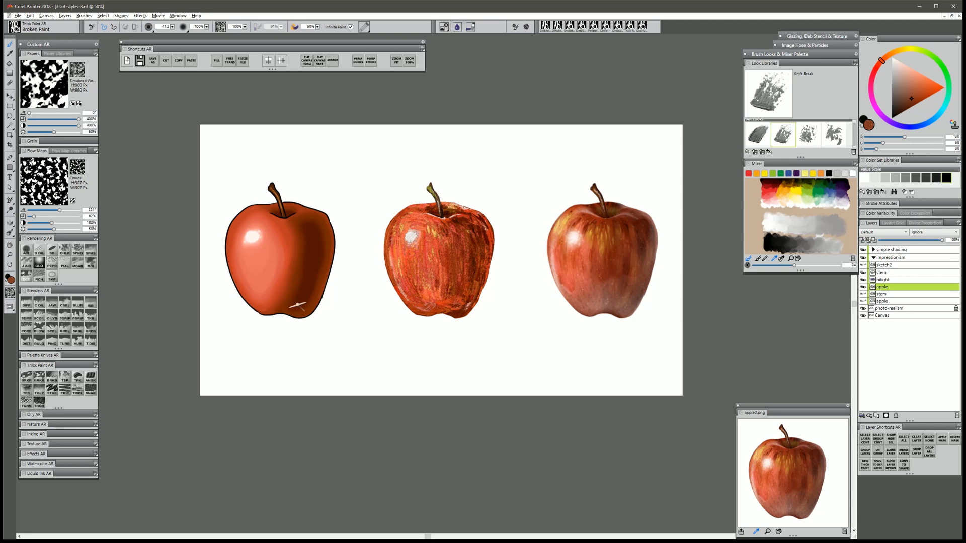
{"action": "left_click", "coordinate": [428, 255], "text": "alt"}
{"action": "left_click_drag", "start_coordinate": [419, 255], "coordinate": [436, 255]}
{"action": "key", "text": "ctrl+z"}
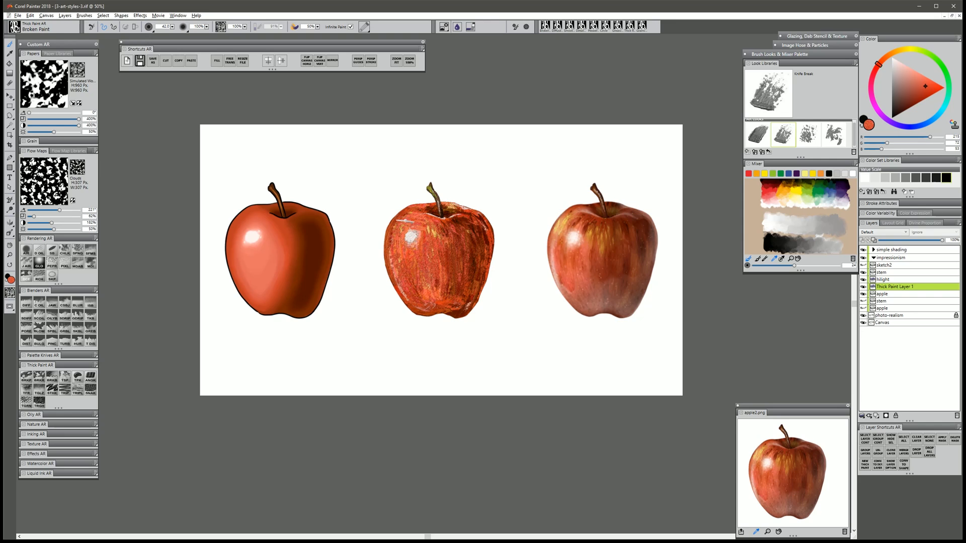
{"action": "left_click", "coordinate": [412, 235], "text": "alt"}
{"action": "left_click", "coordinate": [411, 224], "text": "alt"}
{"action": "left_click_drag", "start_coordinate": [397, 243], "coordinate": [394, 263]}
{"action": "left_click", "coordinate": [478, 236], "text": "alt"}
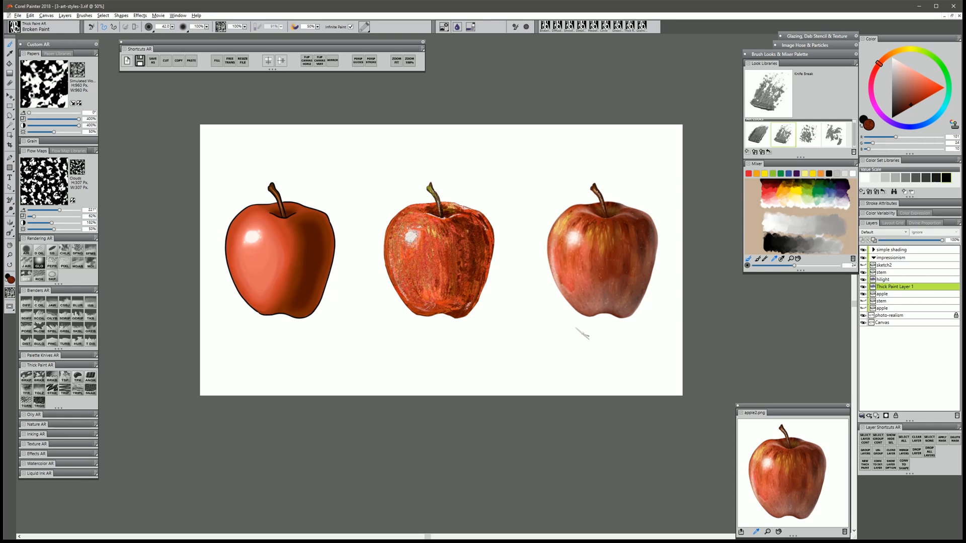
- Choose the Knife Rocky look with 25% paper scale and speckle the apple with near-black red
{"action": "left_click", "coordinate": [808, 135]}
{"action": "left_click", "coordinate": [898, 115]}
{"action": "left_click_drag", "start_coordinate": [32, 119], "coordinate": [30, 118]}
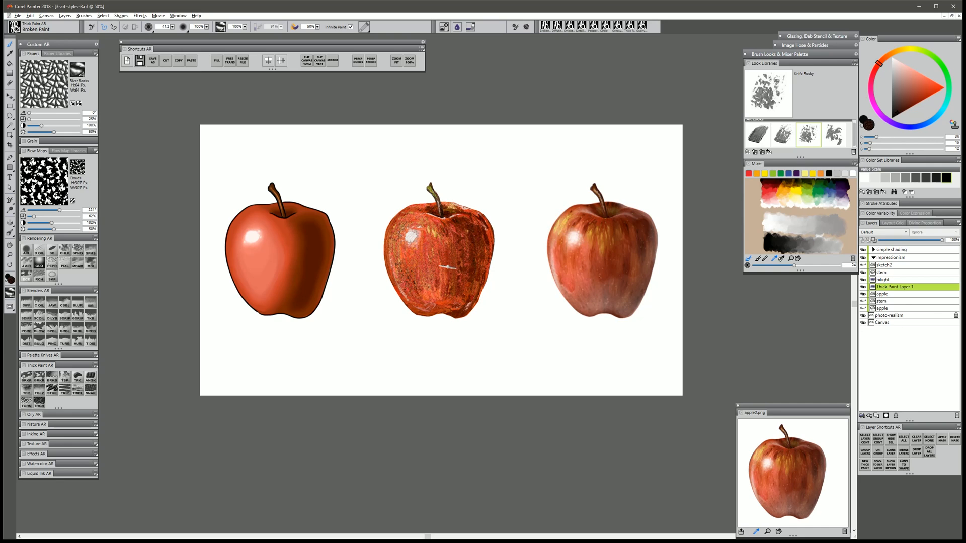
- Speckle the apple's left side and edge with light and red tones sampled from the reference photo and the painting
{"action": "left_click", "coordinate": [767, 463]}
{"action": "mouse_move", "coordinate": [407, 240]}
{"action": "left_mouse_down"}
{"action": "mouse_move", "coordinate": [407, 220]}
{"action": "mouse_move", "coordinate": [402, 276]}
{"action": "left_mouse_up"}
{"action": "left_click", "coordinate": [437, 230], "text": "alt"}
{"action": "left_click", "coordinate": [784, 456]}
{"action": "mouse_move", "coordinate": [400, 222]}
{"action": "left_mouse_down"}
{"action": "mouse_move", "coordinate": [393, 252]}
{"action": "mouse_move", "coordinate": [416, 302]}
{"action": "mouse_move", "coordinate": [391, 251]}
{"action": "mouse_move", "coordinate": [405, 296]}
{"action": "left_mouse_up"}
{"action": "left_click", "coordinate": [766, 462]}
{"action": "left_click", "coordinate": [761, 484]}
{"action": "left_click", "coordinate": [761, 483]}
- Add another thick paint layer and speckle the left edge and upper left with tones sampled from the reference photo
{"action": "left_click", "coordinate": [864, 465]}
{"action": "left_click", "coordinate": [760, 496]}
{"action": "left_click", "coordinate": [766, 462]}
{"action": "left_click_drag", "start_coordinate": [393, 254], "coordinate": [405, 294]}
{"action": "left_click", "coordinate": [758, 457]}
{"action": "left_click_drag", "start_coordinate": [406, 212], "coordinate": [391, 236]}
- Choose the Knife Canvas look, sample a dark red from the middle apple's upper right edge, and reduce the brush size
{"action": "key", "text": "m"}
{"action": "left_click", "coordinate": [446, 266]}
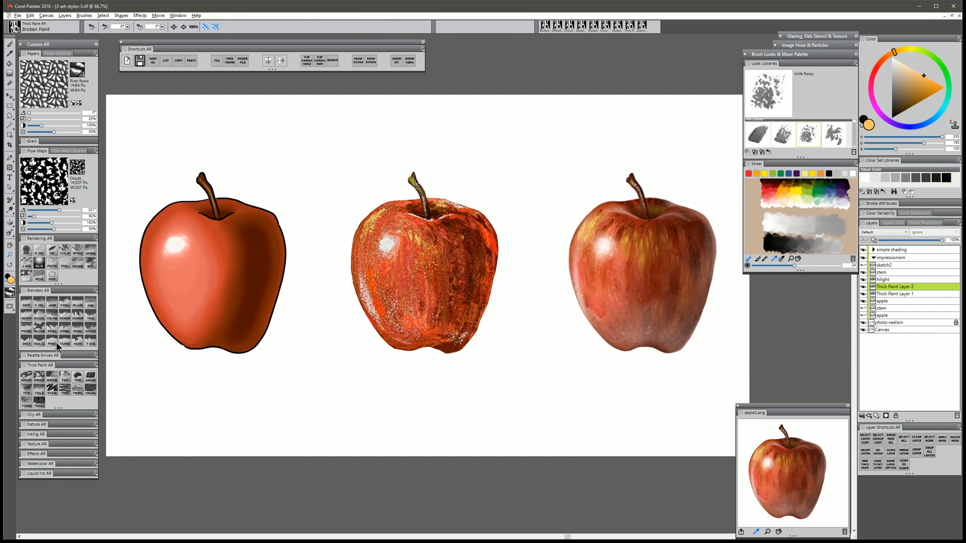
{"action": "left_click", "coordinate": [758, 135]}
{"action": "left_click", "coordinate": [761, 136]}
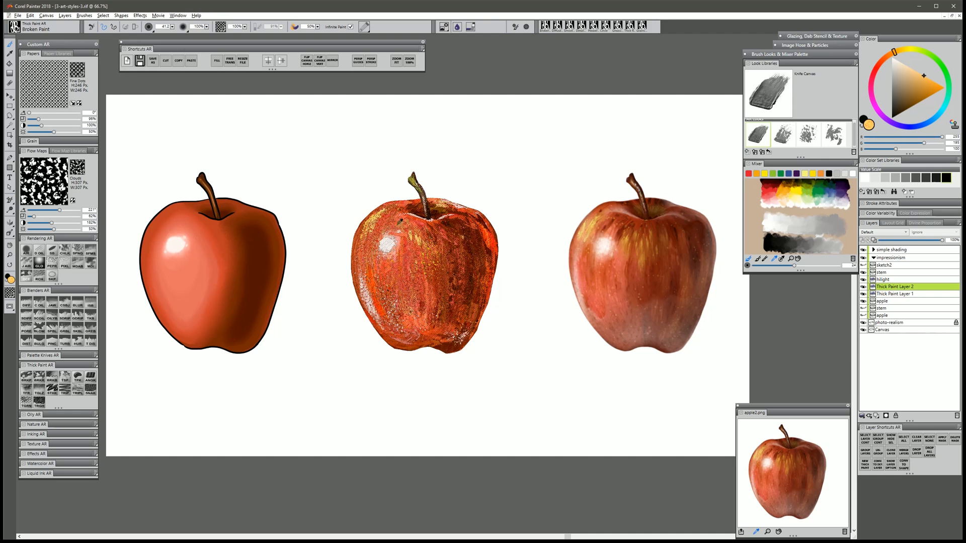
{"action": "left_click", "coordinate": [485, 216], "text": "alt"}
{"action": "left_click", "coordinate": [485, 216], "text": "alt"}
{"action": "left_click_drag", "start_coordinate": [374, 206], "coordinate": [371, 204]}
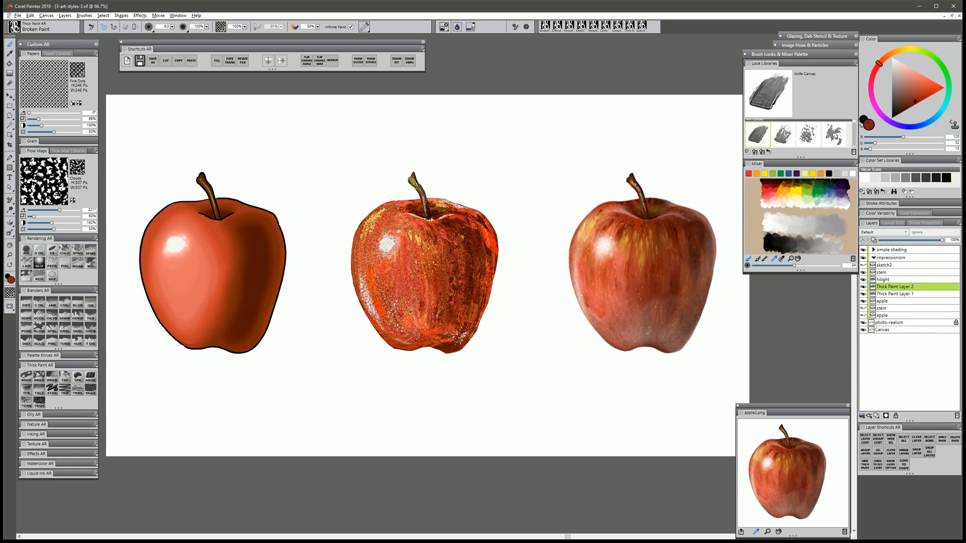
- Define the middle apple's edges with thin dark red knife strokes and sample a dark brown near the stem
{"action": "left_click_drag", "start_coordinate": [374, 209], "coordinate": [389, 202]}
{"action": "left_click_drag", "start_coordinate": [352, 244], "coordinate": [374, 327]}
{"action": "mouse_move", "coordinate": [427, 200]}
{"action": "left_mouse_down"}
{"action": "mouse_move", "coordinate": [485, 214]}
{"action": "mouse_move", "coordinate": [498, 252]}
{"action": "left_mouse_up"}
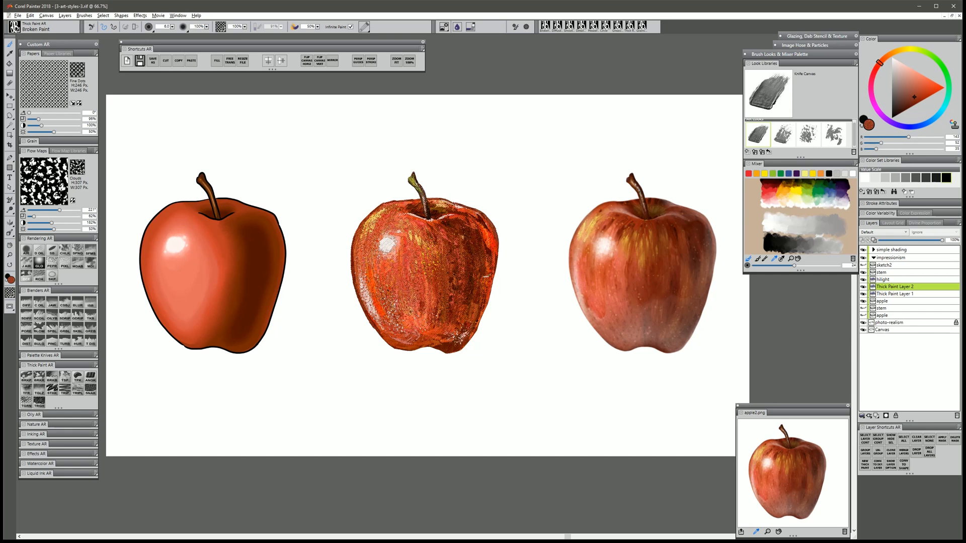
{"action": "mouse_move", "coordinate": [375, 327]}
{"action": "left_mouse_down"}
{"action": "mouse_move", "coordinate": [400, 351]}
{"action": "mouse_move", "coordinate": [455, 353]}
{"action": "mouse_move", "coordinate": [498, 278]}
{"action": "mouse_move", "coordinate": [480, 320]}
{"action": "mouse_move", "coordinate": [482, 301]}
{"action": "left_mouse_up"}
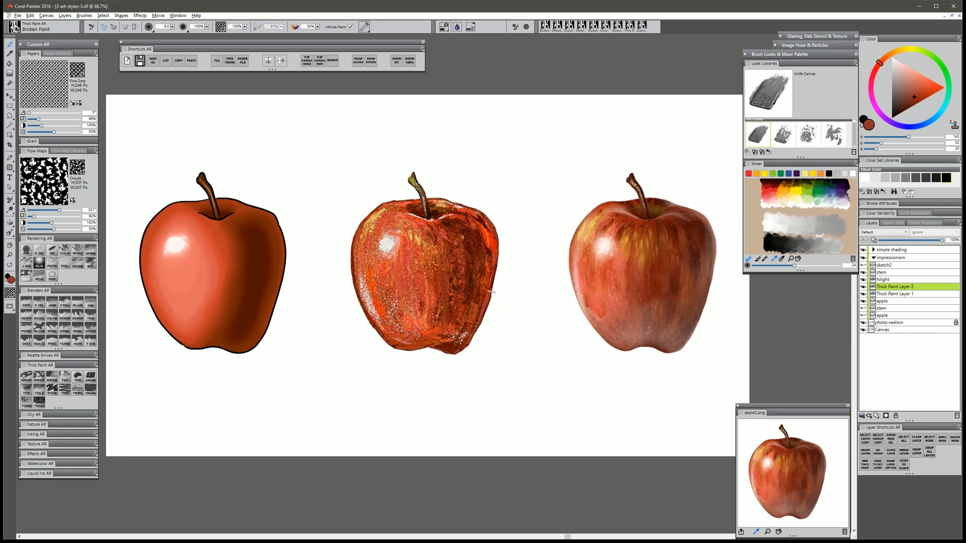
{"action": "left_click_drag", "start_coordinate": [497, 244], "coordinate": [489, 285]}
{"action": "mouse_move", "coordinate": [497, 243]}
{"action": "left_mouse_down"}
{"action": "mouse_move", "coordinate": [489, 294]}
{"action": "mouse_move", "coordinate": [459, 345]}
{"action": "left_mouse_up"}
{"action": "left_click_drag", "start_coordinate": [375, 318], "coordinate": [394, 341]}
{"action": "left_click_drag", "start_coordinate": [376, 213], "coordinate": [380, 322]}
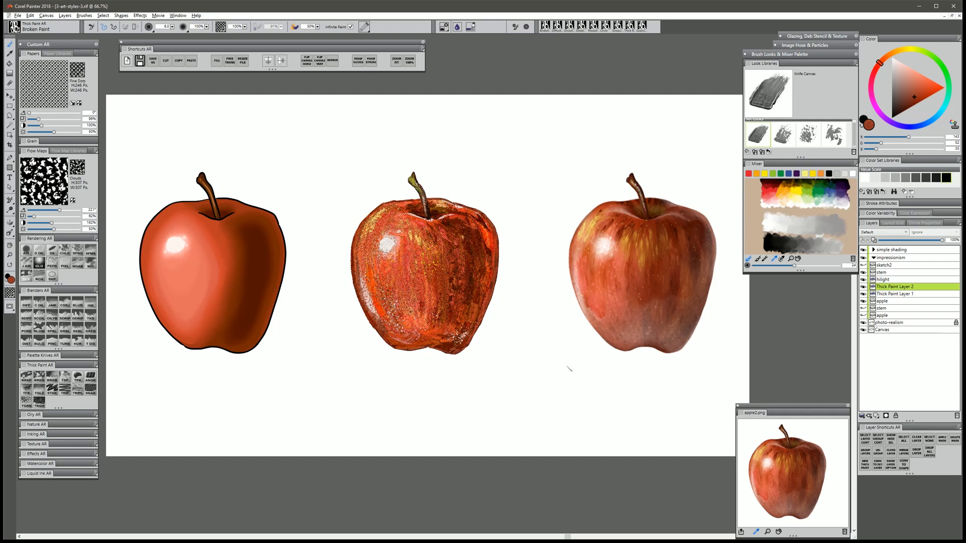
{"action": "left_click", "coordinate": [427, 194], "text": "alt"}
- Examine the three apples side by side, from thumbnail size up to closer views, to compare how each style reads
{"action": "left_click", "coordinate": [10, 255]}
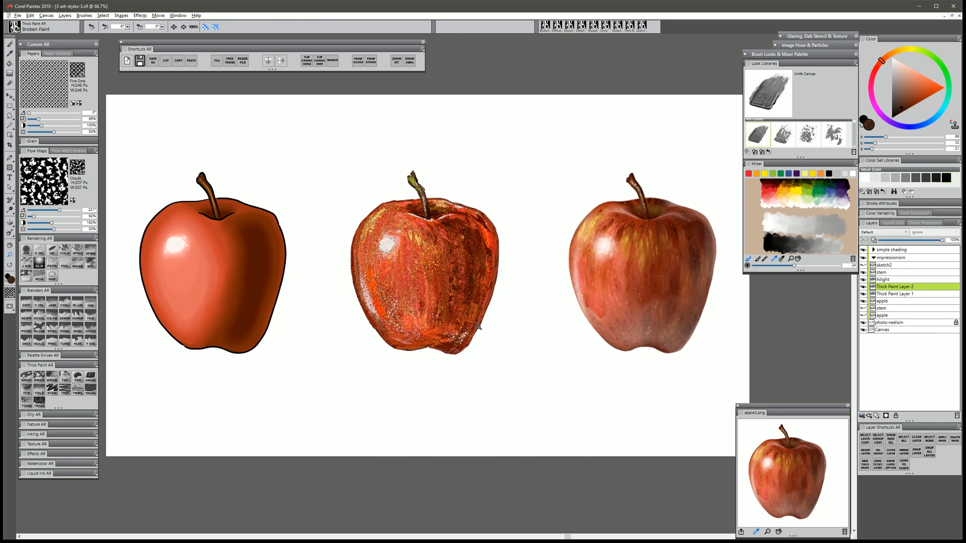
{"action": "left_click", "coordinate": [478, 328], "text": "alt"}
{"action": "left_click", "coordinate": [480, 329], "text": "alt"}
{"action": "left_click", "coordinate": [480, 332], "text": "alt"}
{"action": "left_click", "coordinate": [481, 334], "text": "alt"}
{"action": "left_click", "coordinate": [482, 337], "text": "alt"}
{"action": "left_click", "coordinate": [483, 340], "text": "alt"}
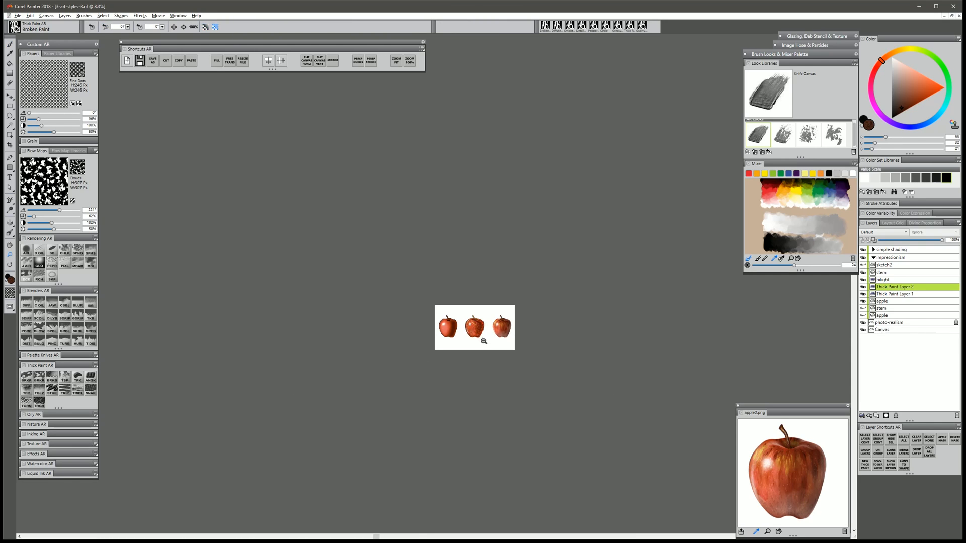
{"action": "left_click", "coordinate": [480, 355], "text": "alt"}
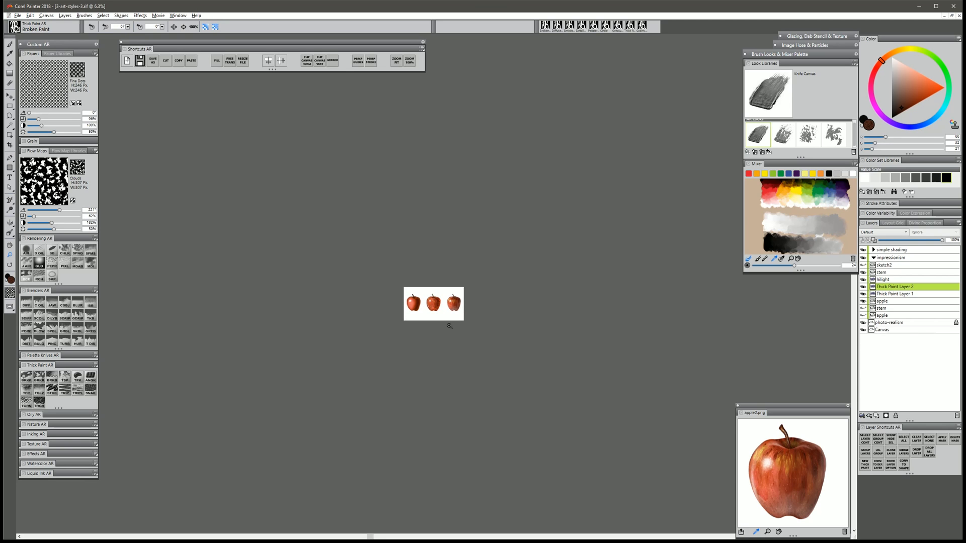
{"action": "left_click", "coordinate": [434, 308]}
{"action": "left_click", "coordinate": [434, 307]}
{"action": "left_click", "coordinate": [434, 309]}
{"action": "left_click", "coordinate": [435, 309]}
{"action": "left_click", "coordinate": [435, 310]}
{"action": "left_click", "coordinate": [435, 311]}
{"action": "left_click", "coordinate": [436, 312]}
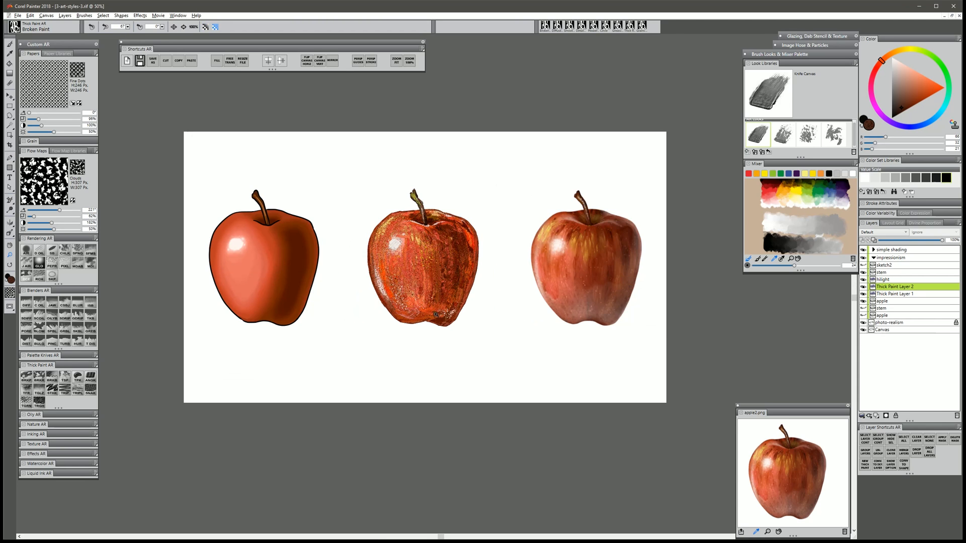
{"action": "left_click", "coordinate": [437, 316]}
{"action": "left_click_drag", "start_coordinate": [445, 320], "coordinate": [440, 335]}
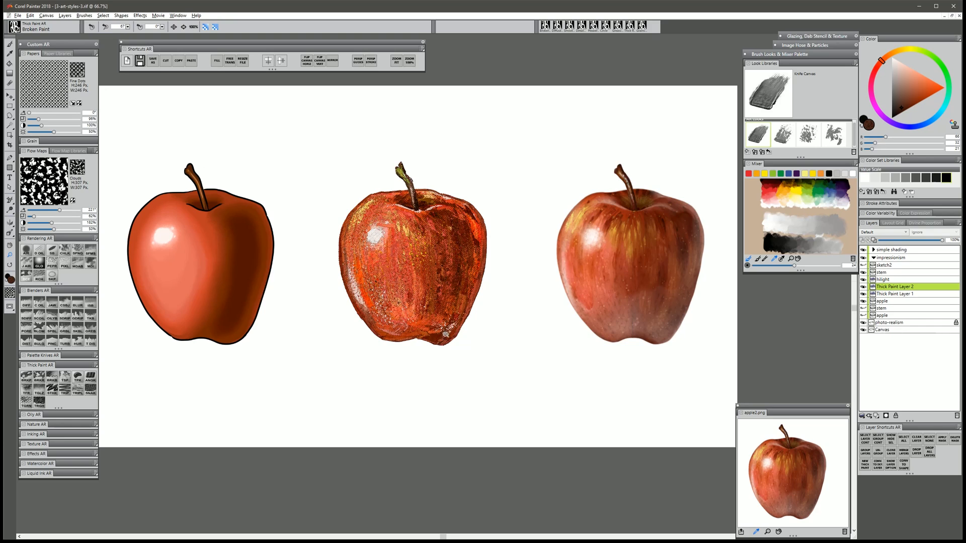
{"action": "left_click", "coordinate": [445, 335], "text": "alt"}
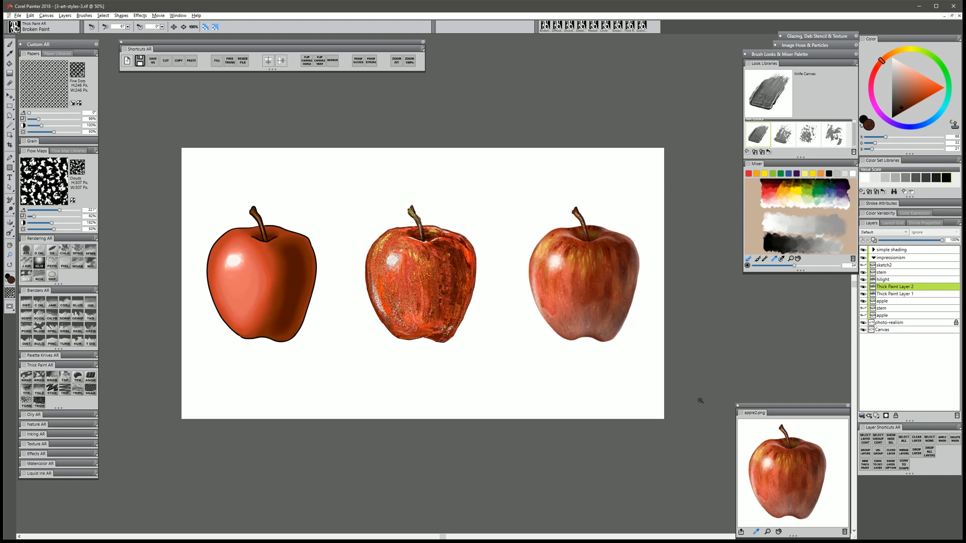
- Examine the photo-realistic apple up close at 100% magnification
{"action": "left_click", "coordinate": [483, 277]}
{"action": "left_click_drag", "start_coordinate": [598, 294], "coordinate": [494, 294]}
{"action": "left_click", "coordinate": [497, 294]}
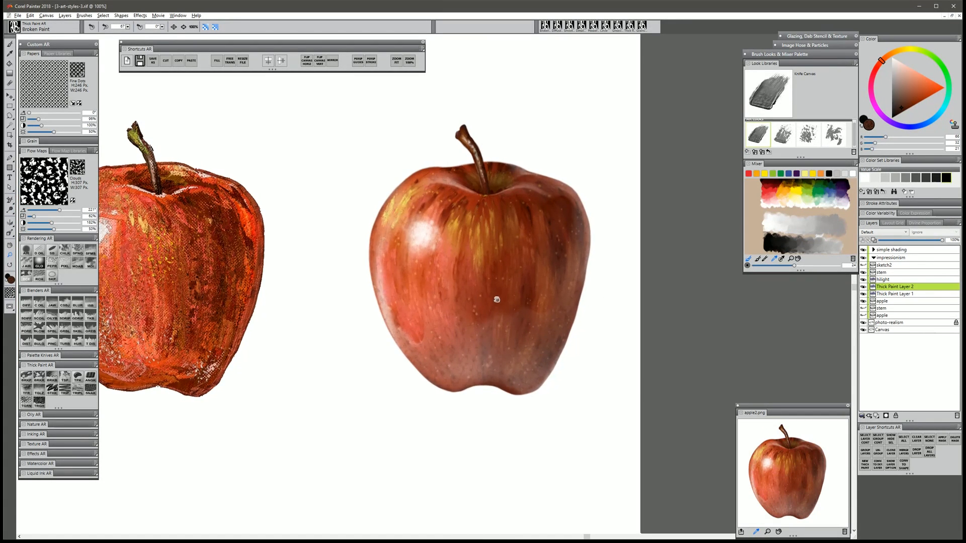